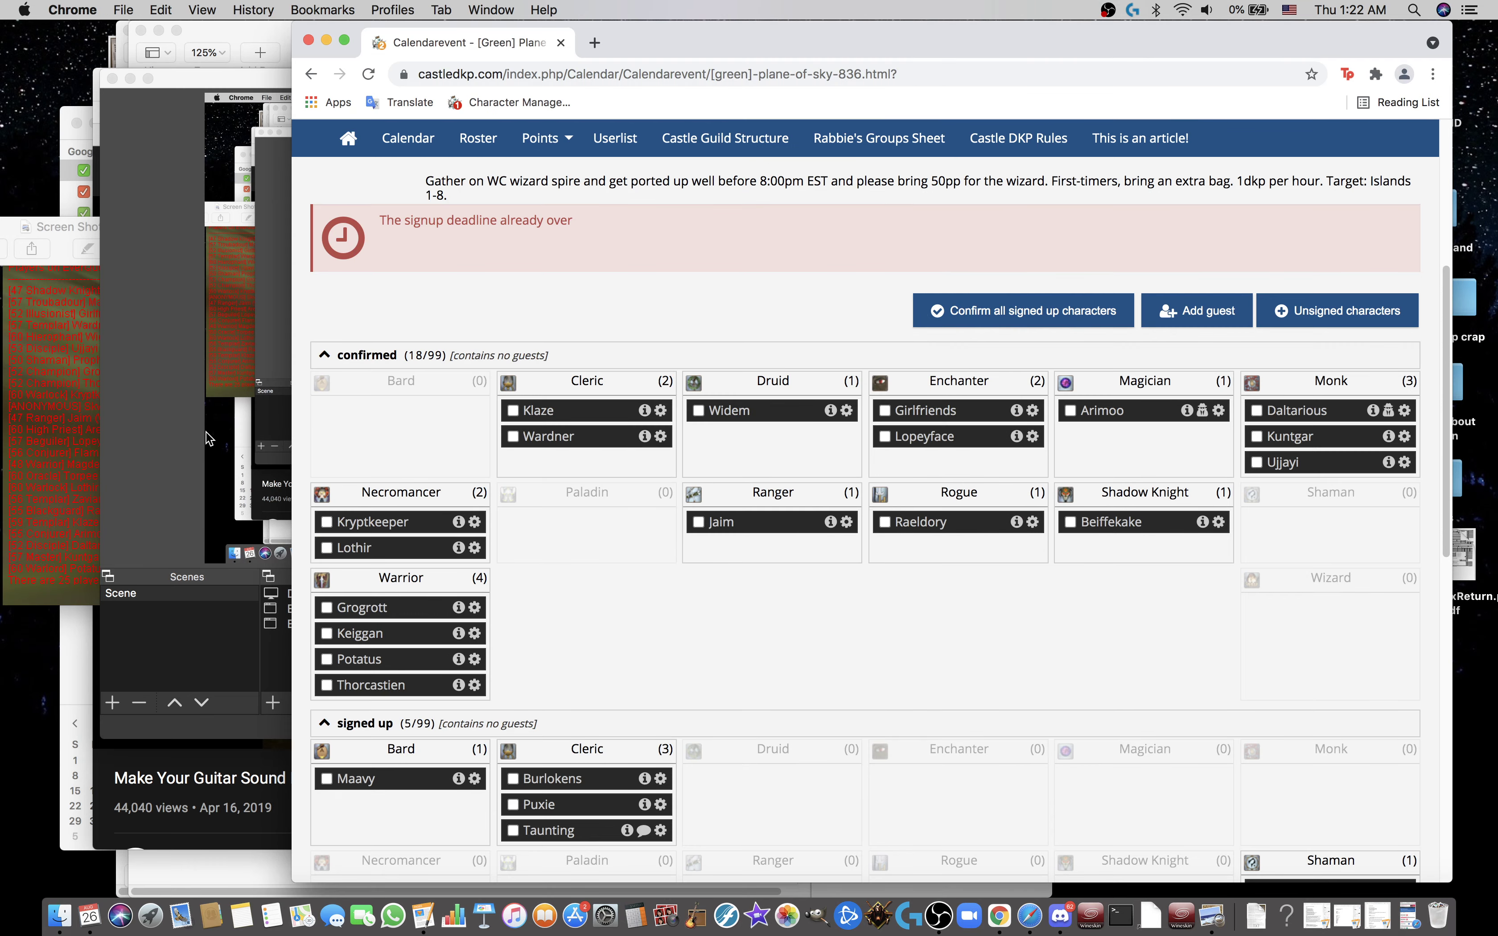
Step: Change the signed-up bard Maavy to confirmed for the raid
{"action": "left_click", "coordinate": [130, 78]}
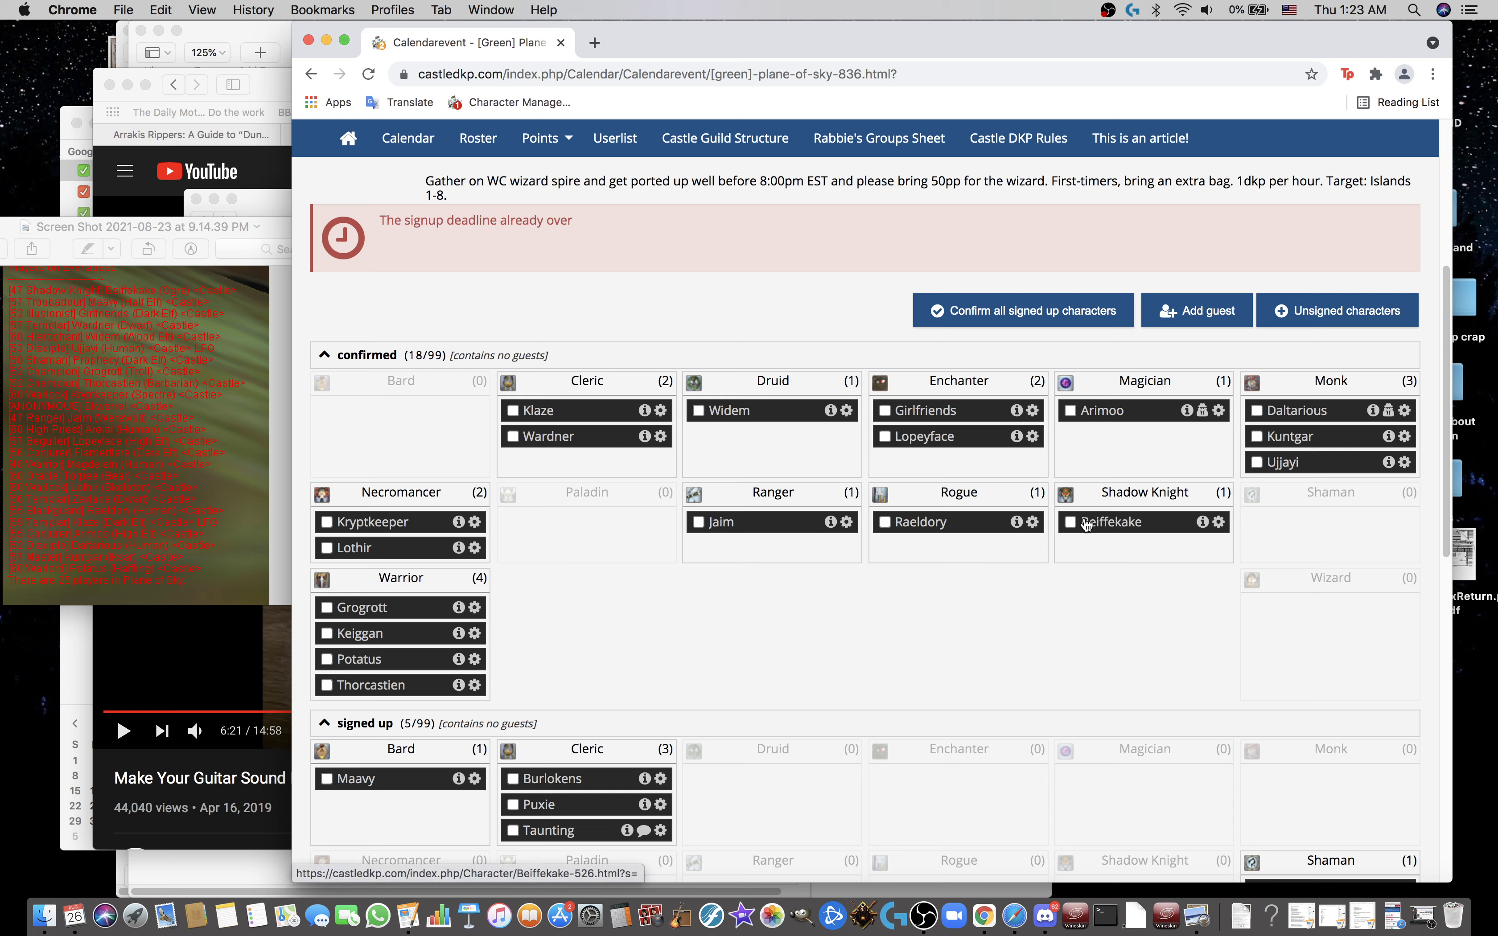
{"action": "left_click", "coordinate": [326, 780]}
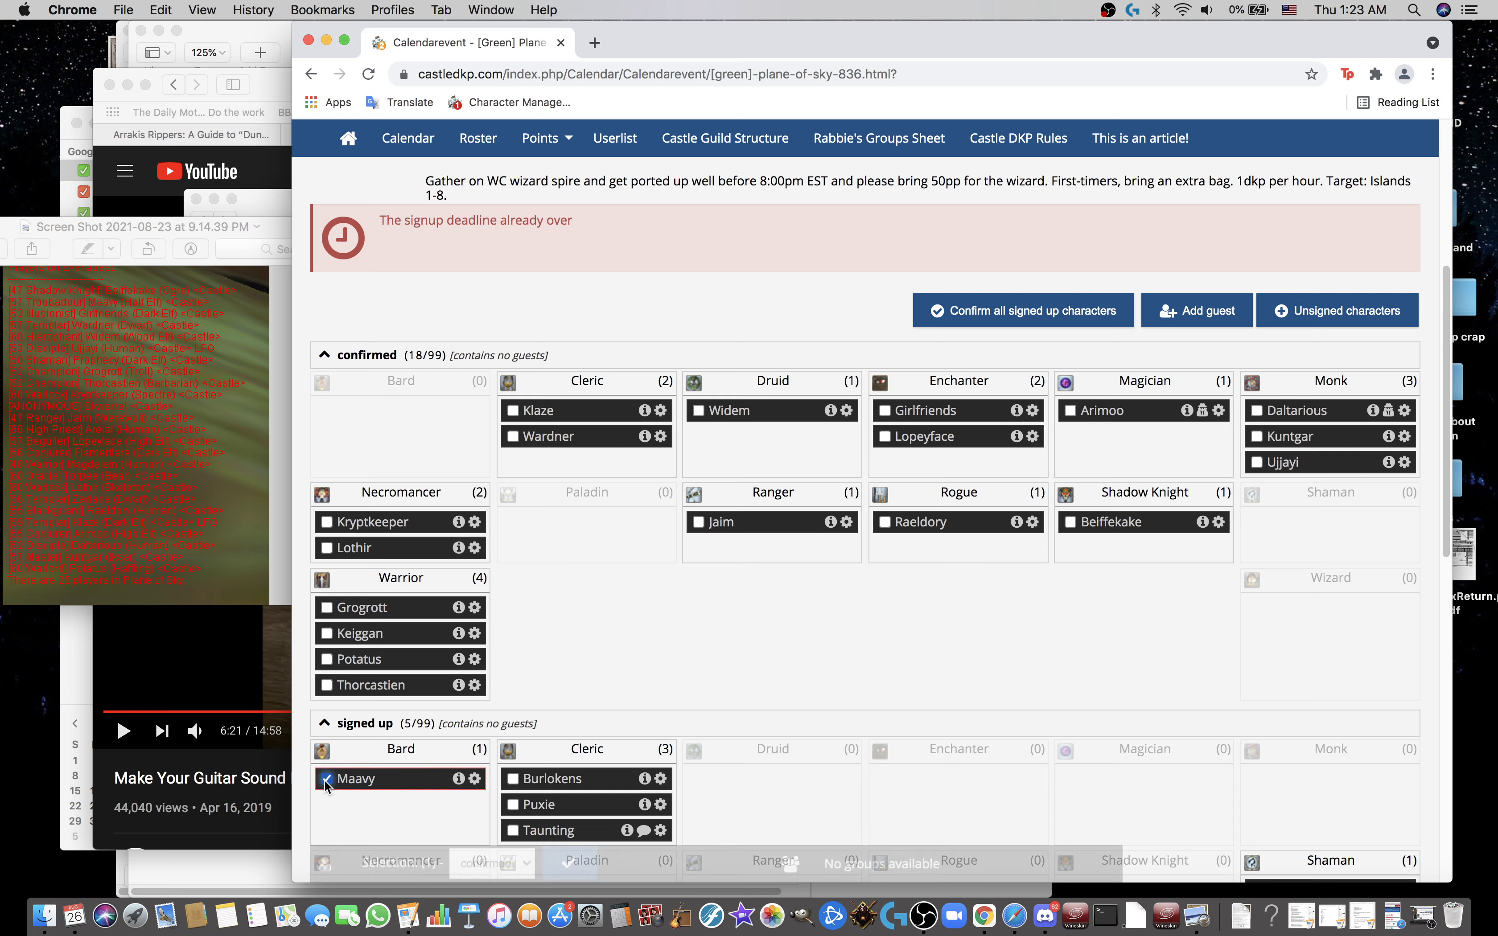
{"action": "left_click", "coordinate": [580, 867]}
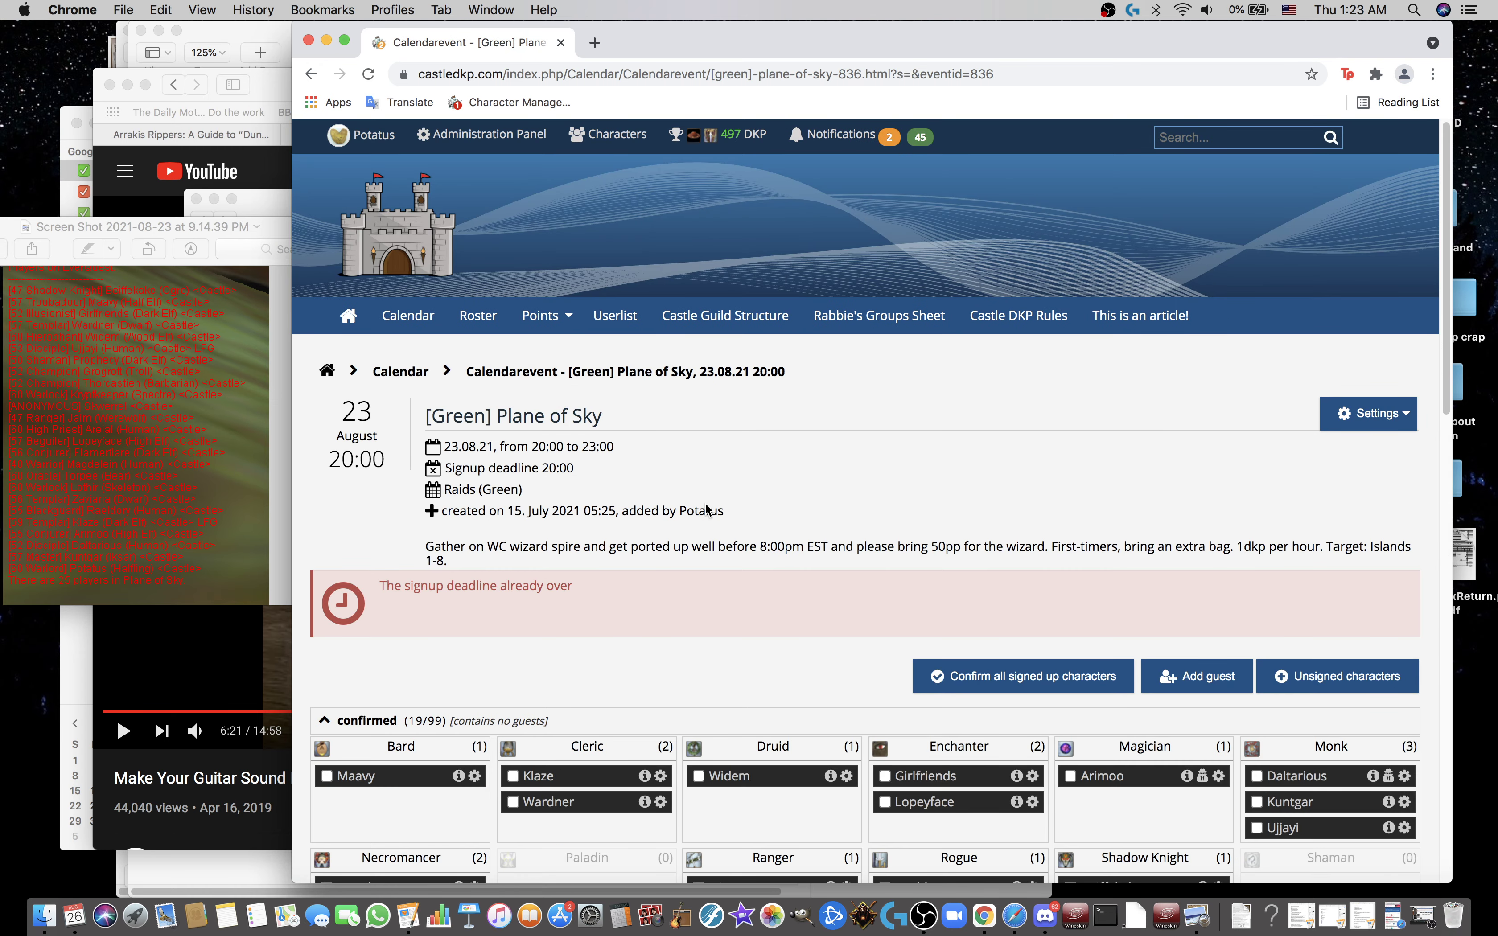
Step: Change the signed-up shaman Torpee to confirmed for the raid
{"action": "scroll", "coordinate": [761, 495], "scroll_direction": "down", "scroll_amount": 5}
{"action": "scroll", "coordinate": [757, 544], "scroll_direction": "down", "scroll_amount": 1}
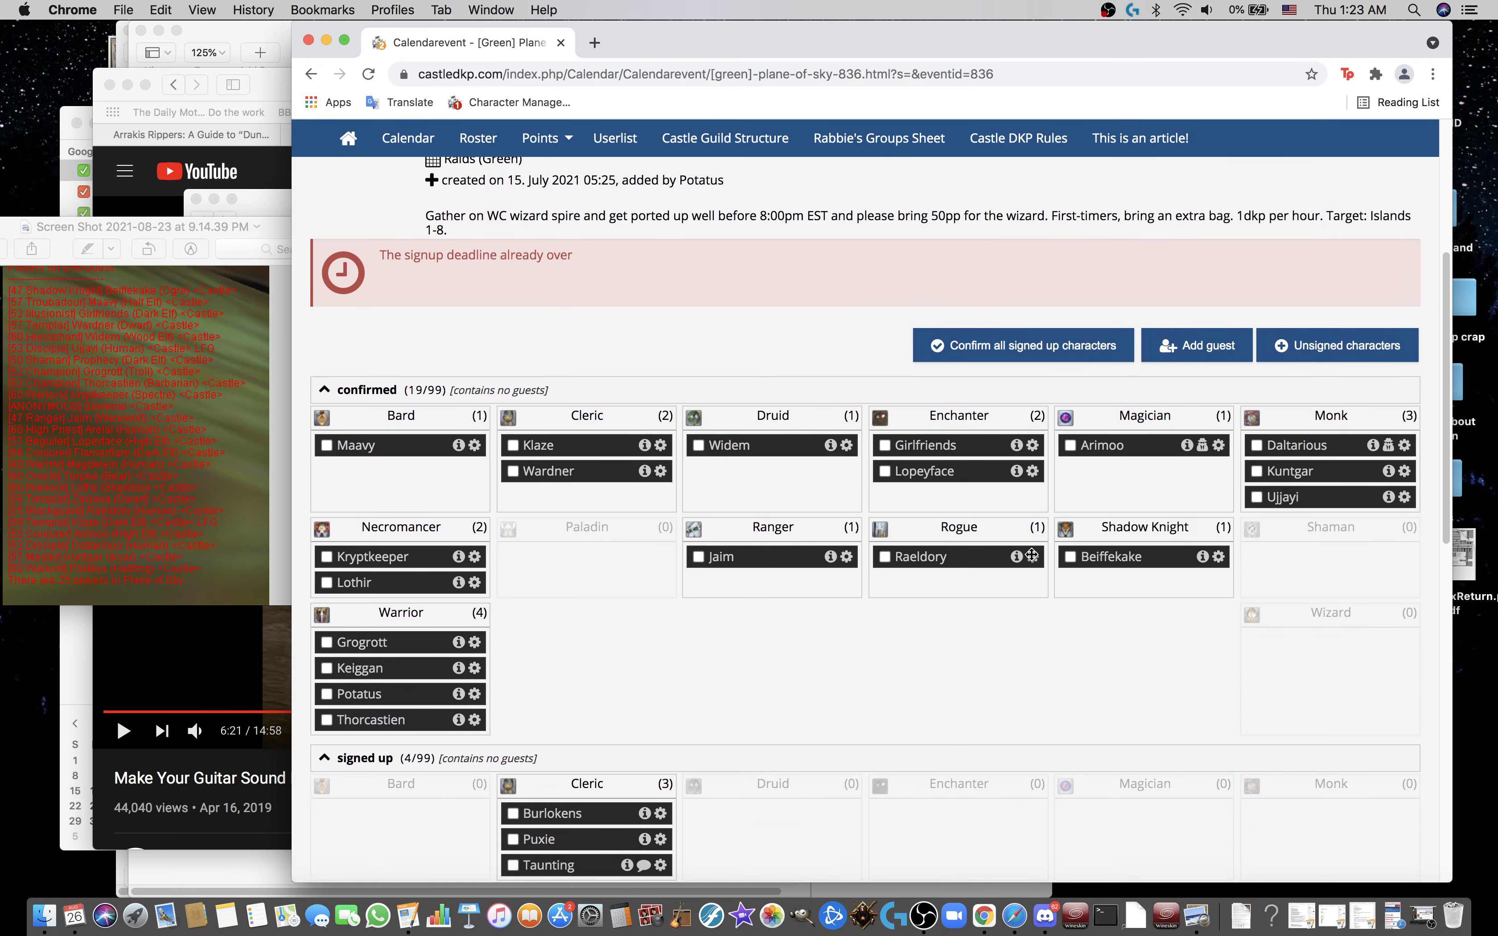
{"action": "scroll", "coordinate": [1031, 556], "scroll_direction": "down", "scroll_amount": 2}
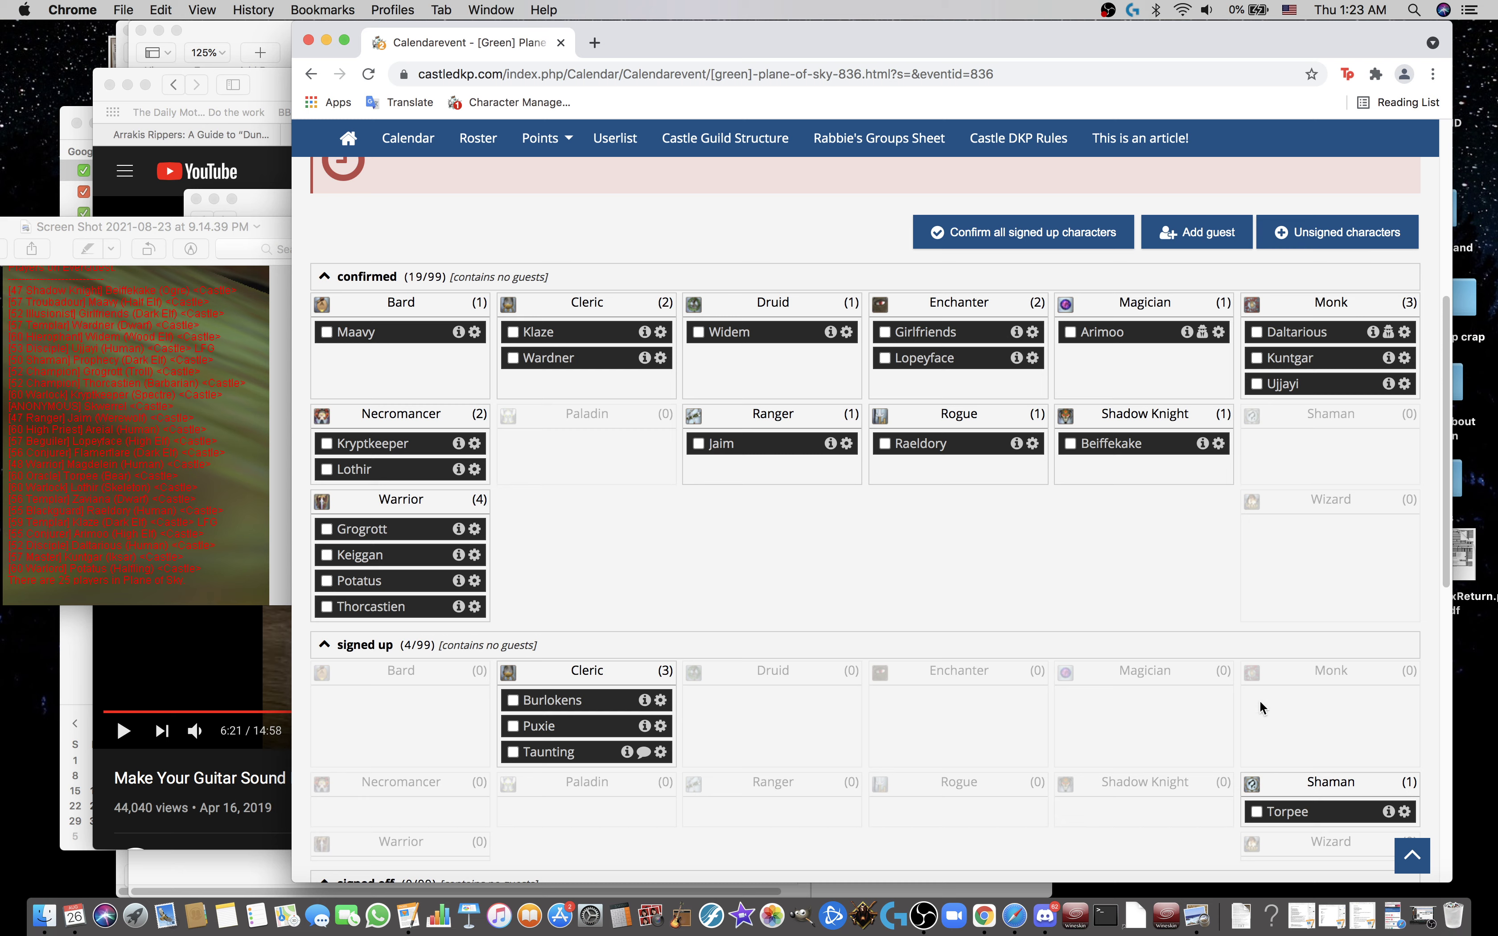
{"action": "left_click", "coordinate": [1256, 812]}
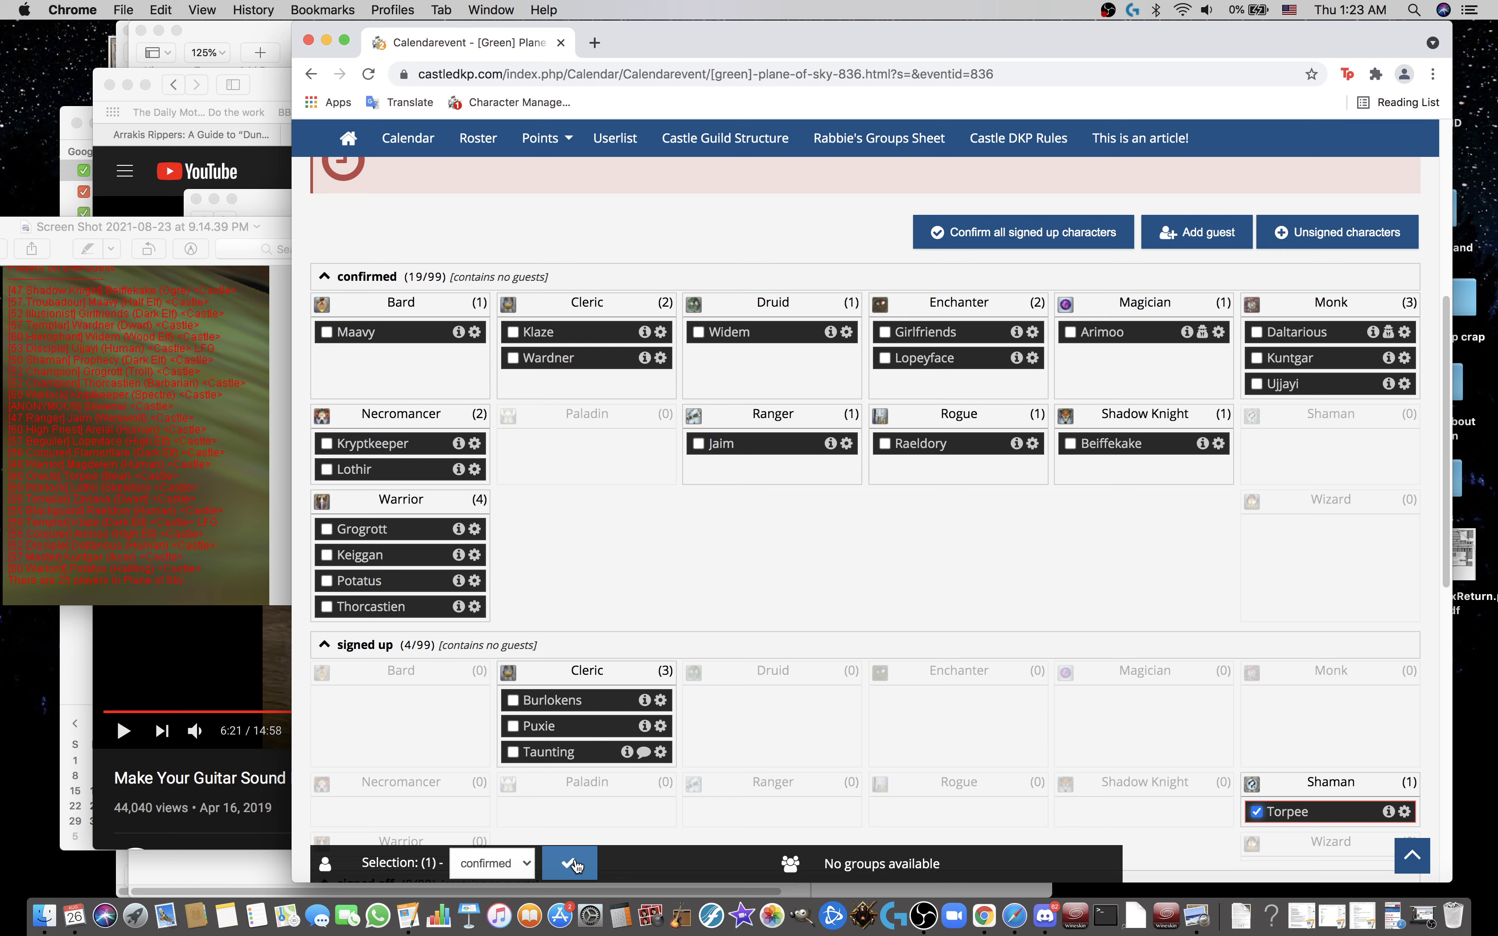
{"action": "scroll", "coordinate": [1270, 813], "scroll_direction": "down", "scroll_amount": 2}
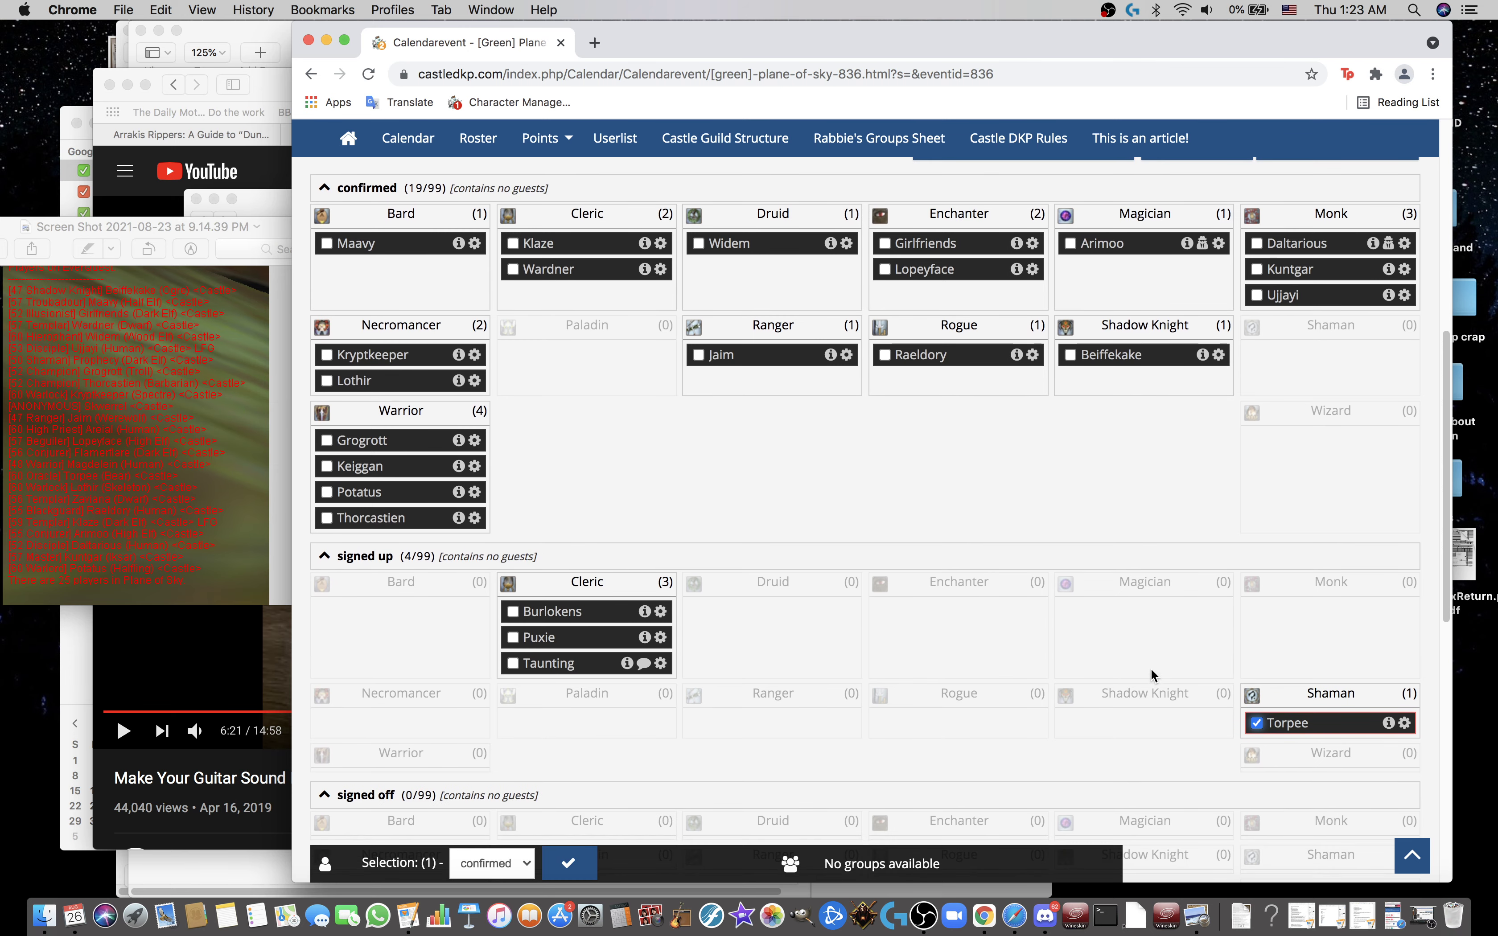
{"action": "left_click", "coordinate": [562, 867]}
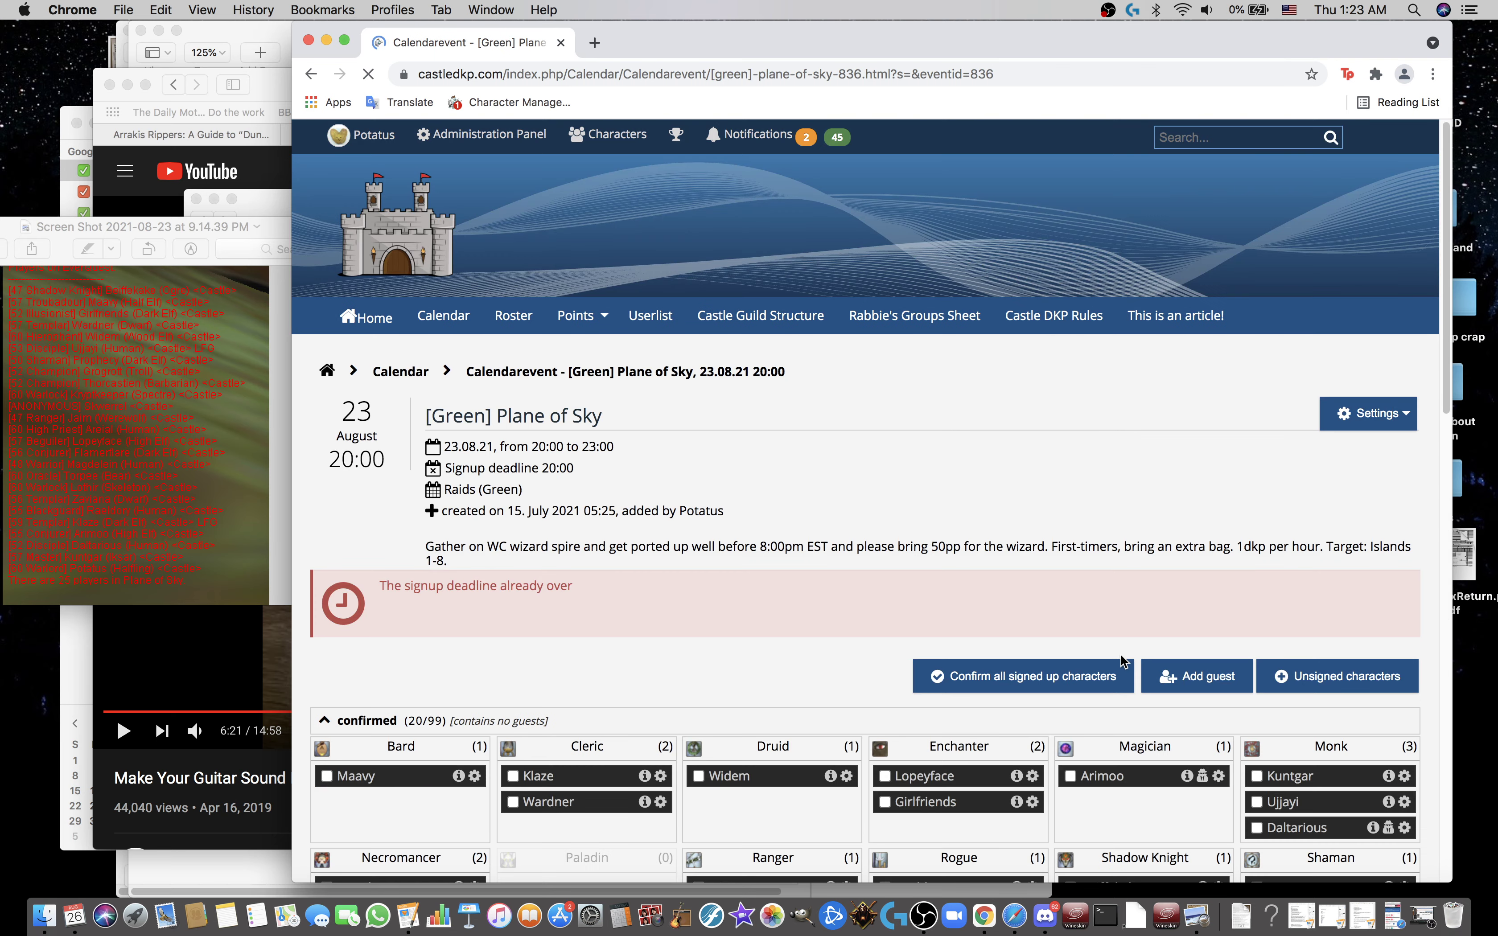
Step: Search the unsigned characters for "proph" and sign up Prophecy as confirmed
{"action": "scroll", "coordinate": [1124, 655], "scroll_direction": "down", "scroll_amount": 6}
{"action": "scroll", "coordinate": [1296, 384], "scroll_direction": "down", "scroll_amount": 1}
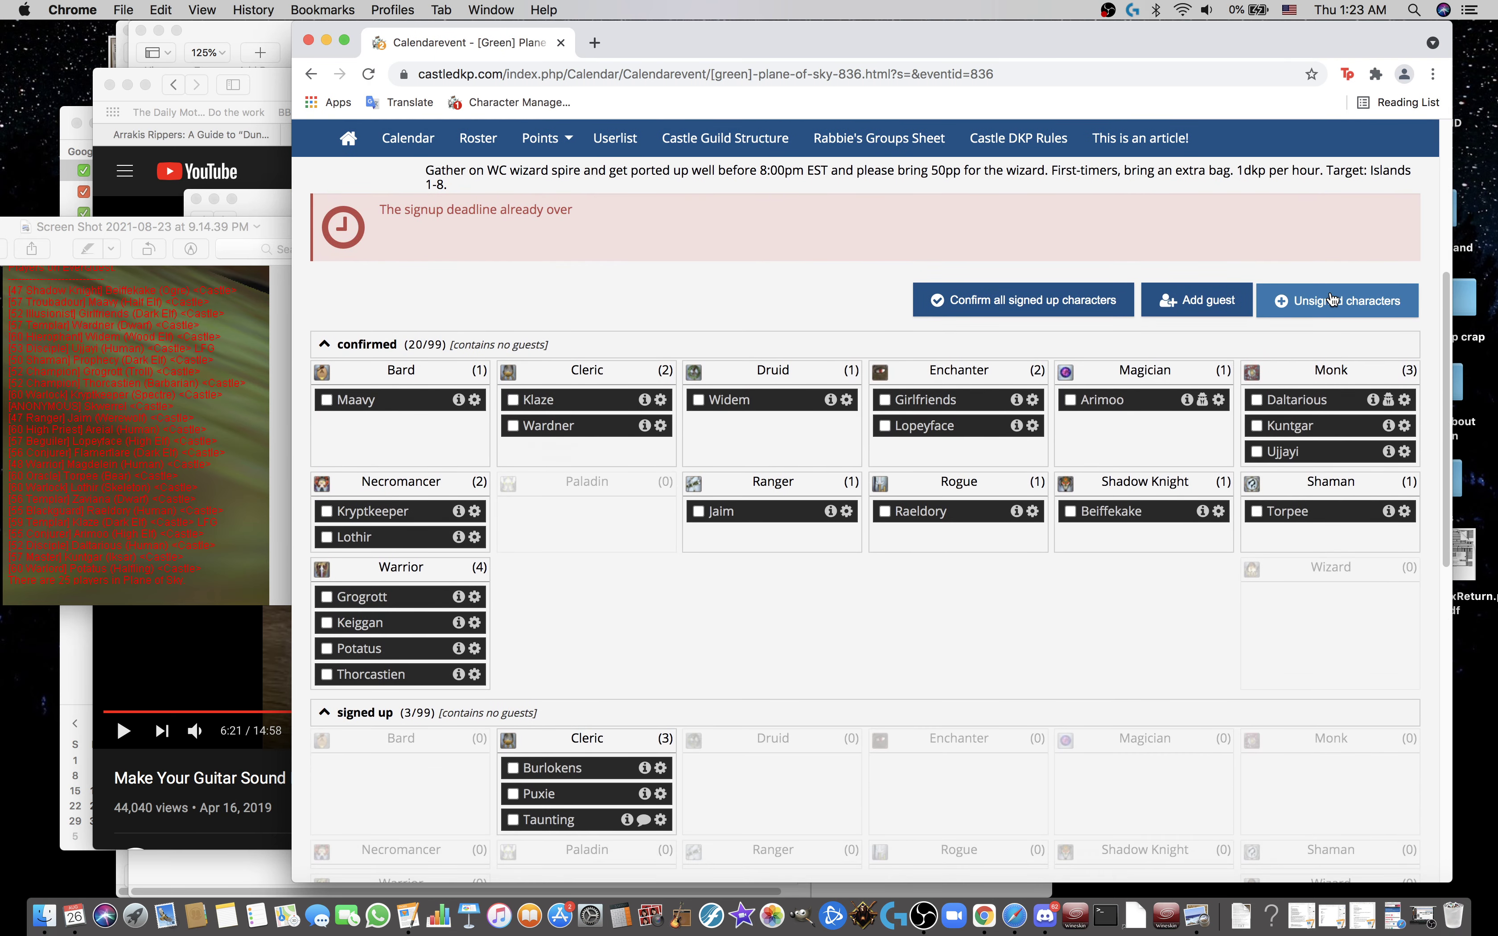
{"action": "left_click", "coordinate": [1324, 300]}
{"action": "left_click", "coordinate": [1301, 250]}
{"action": "key", "text": "Escape"}
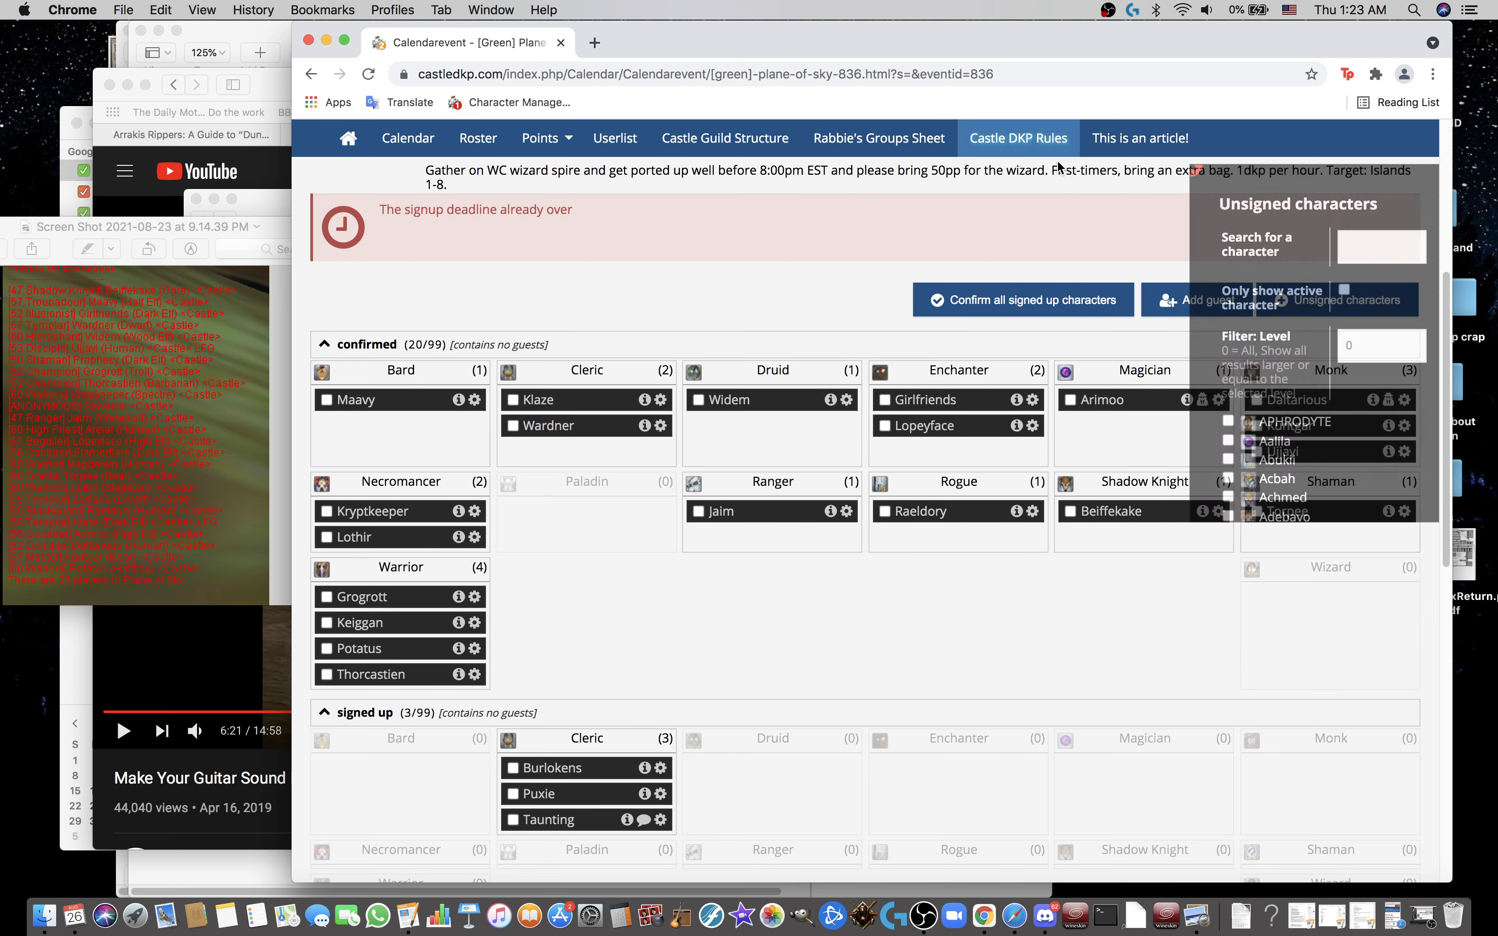
{"action": "left_click", "coordinate": [1370, 308]}
{"action": "left_click", "coordinate": [1297, 255]}
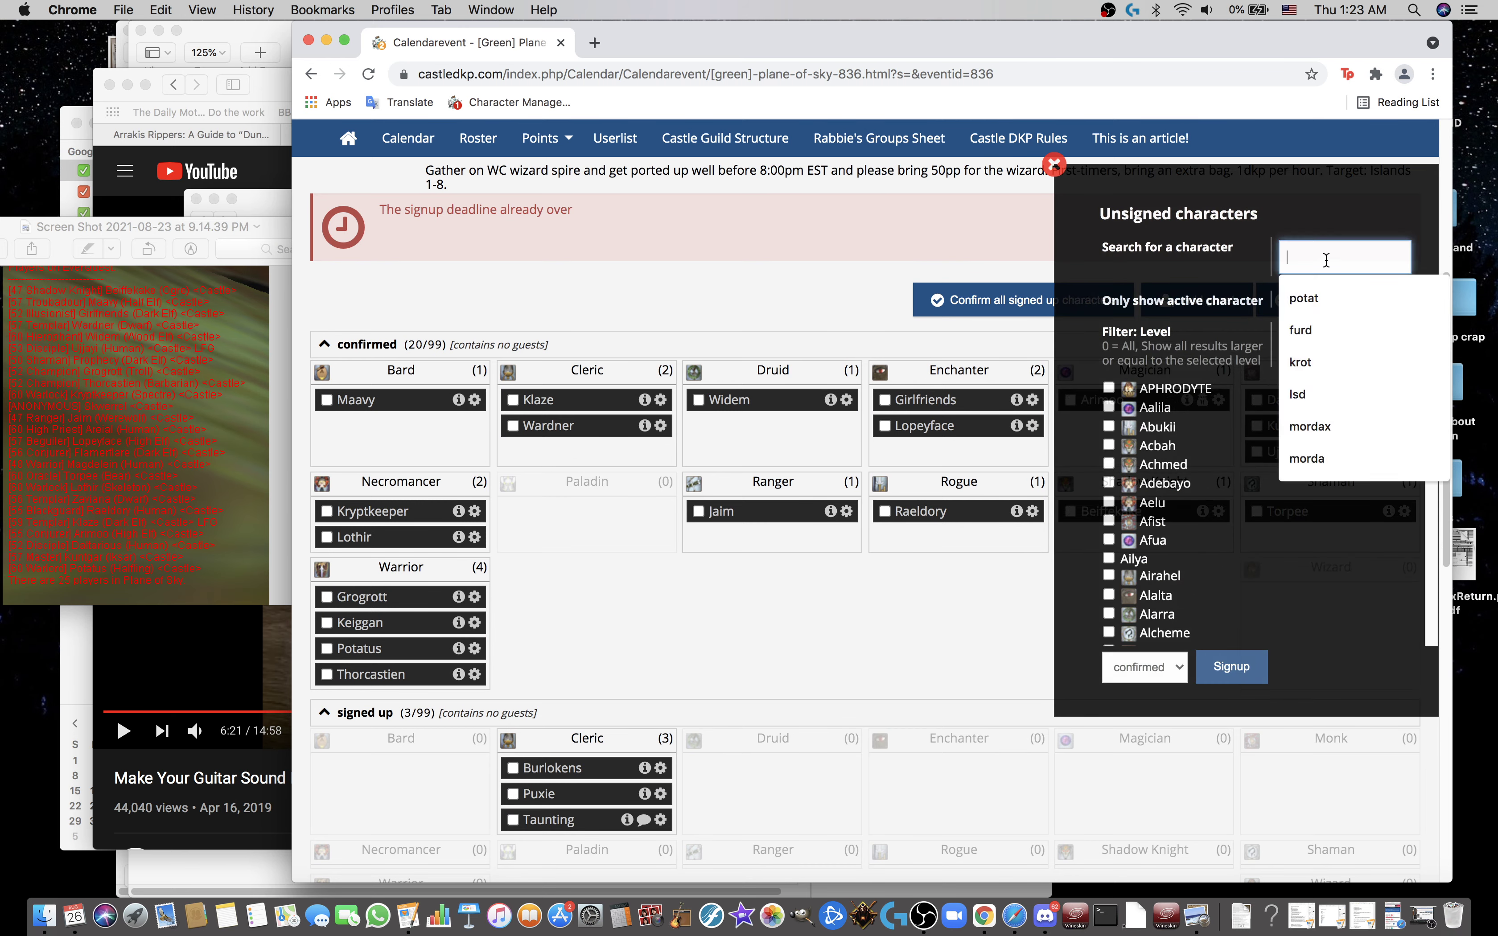
{"action": "type", "text": "proph"}
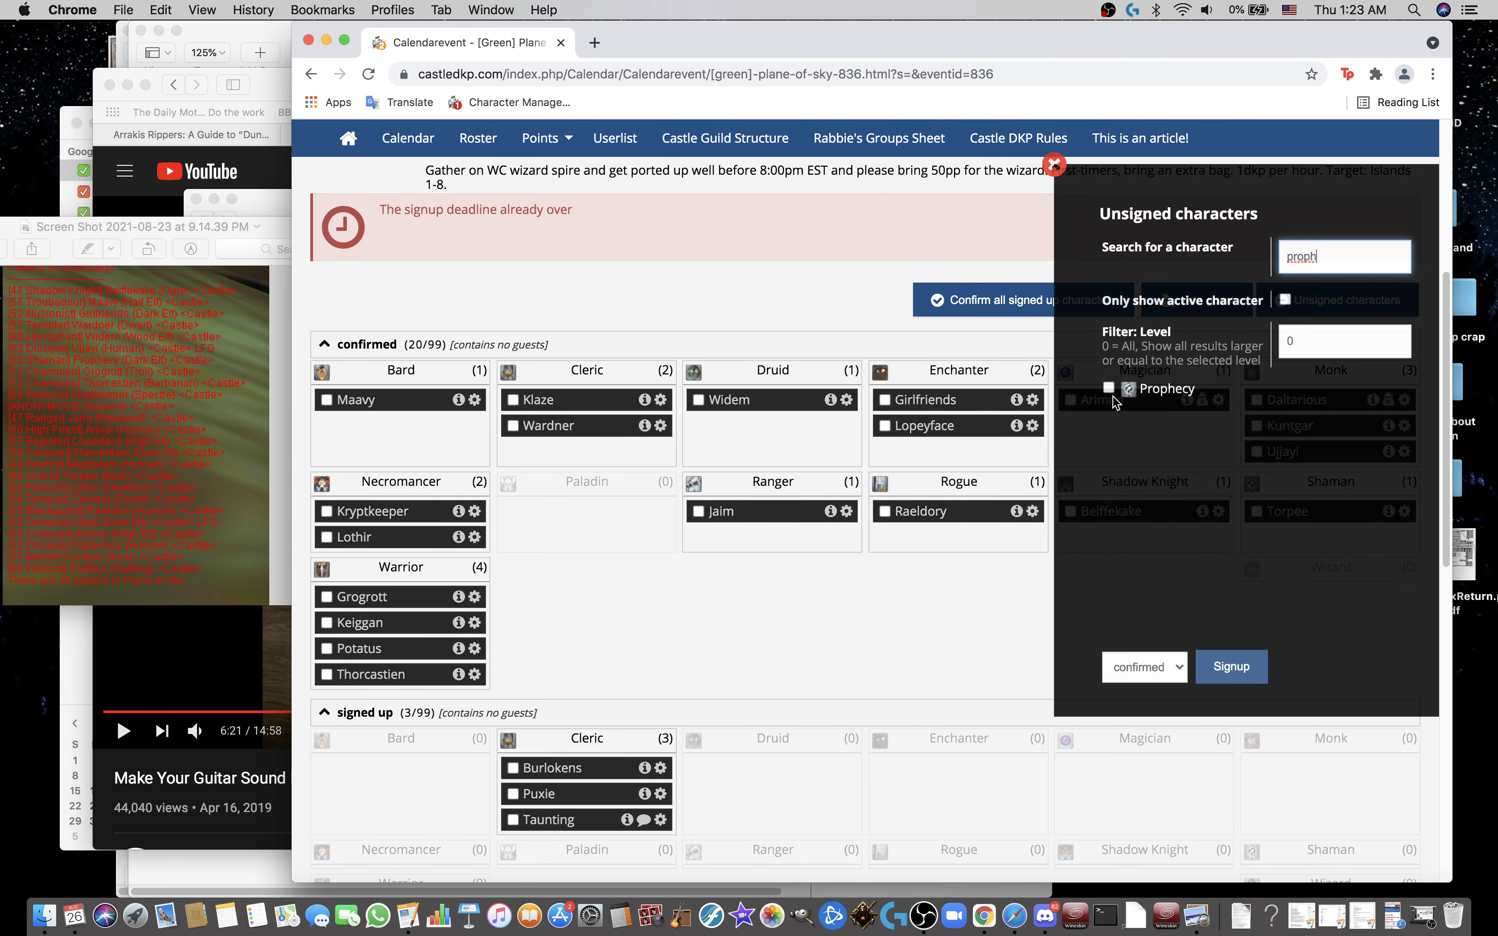
{"action": "left_click", "coordinate": [1108, 395]}
{"action": "left_click", "coordinate": [1238, 672]}
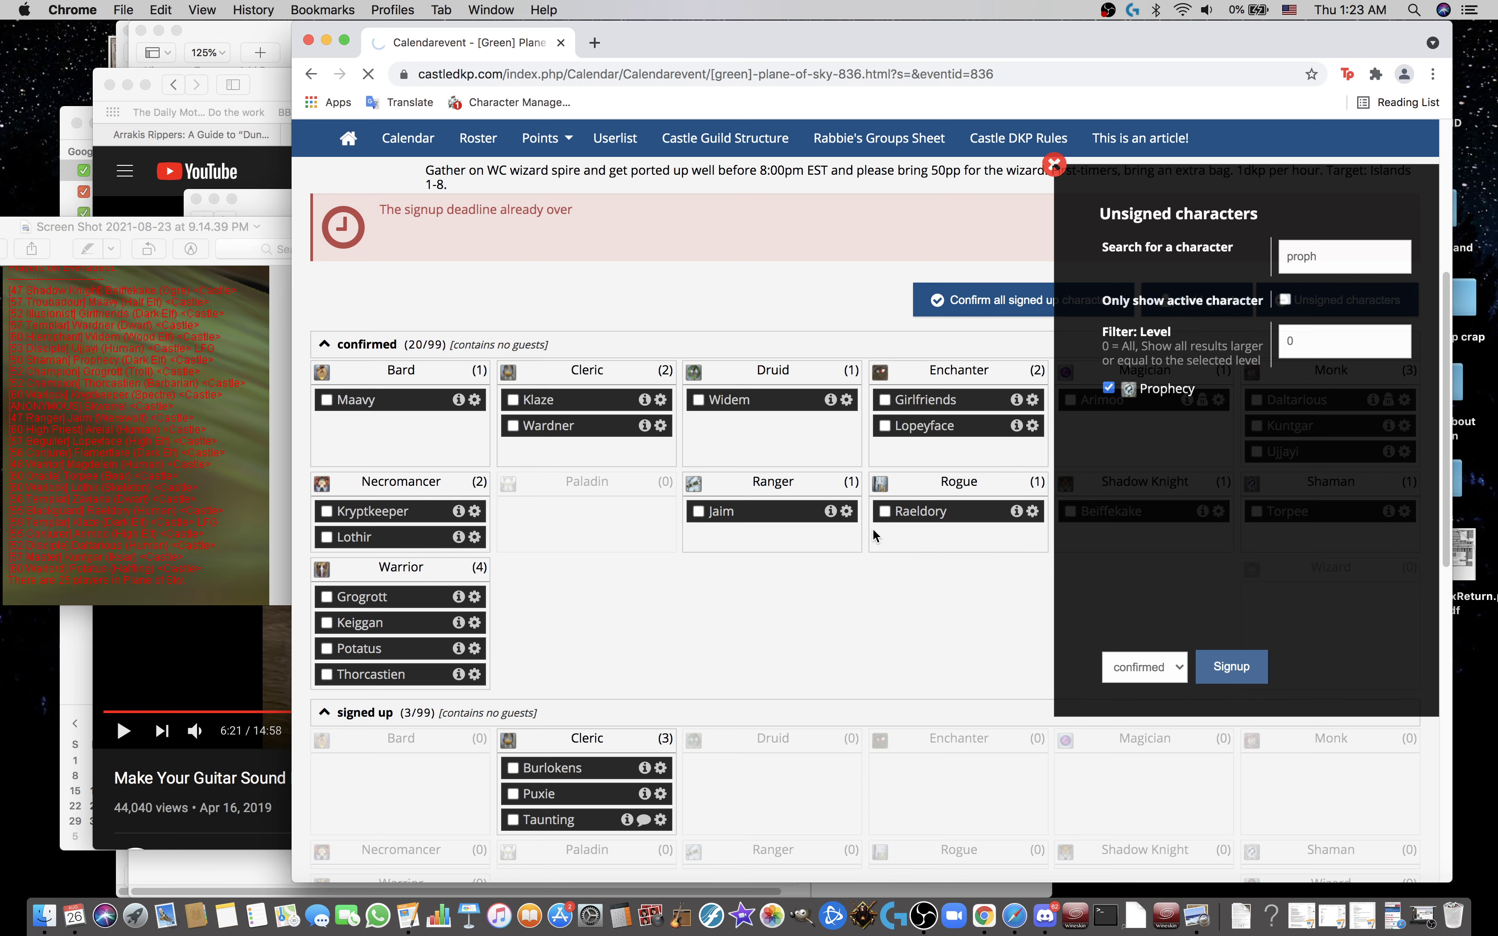
Step: Search the unsigned characters for "skwer" and sign up Skwerrel as confirmed
{"action": "scroll", "coordinate": [804, 557], "scroll_direction": "down", "scroll_amount": 2}
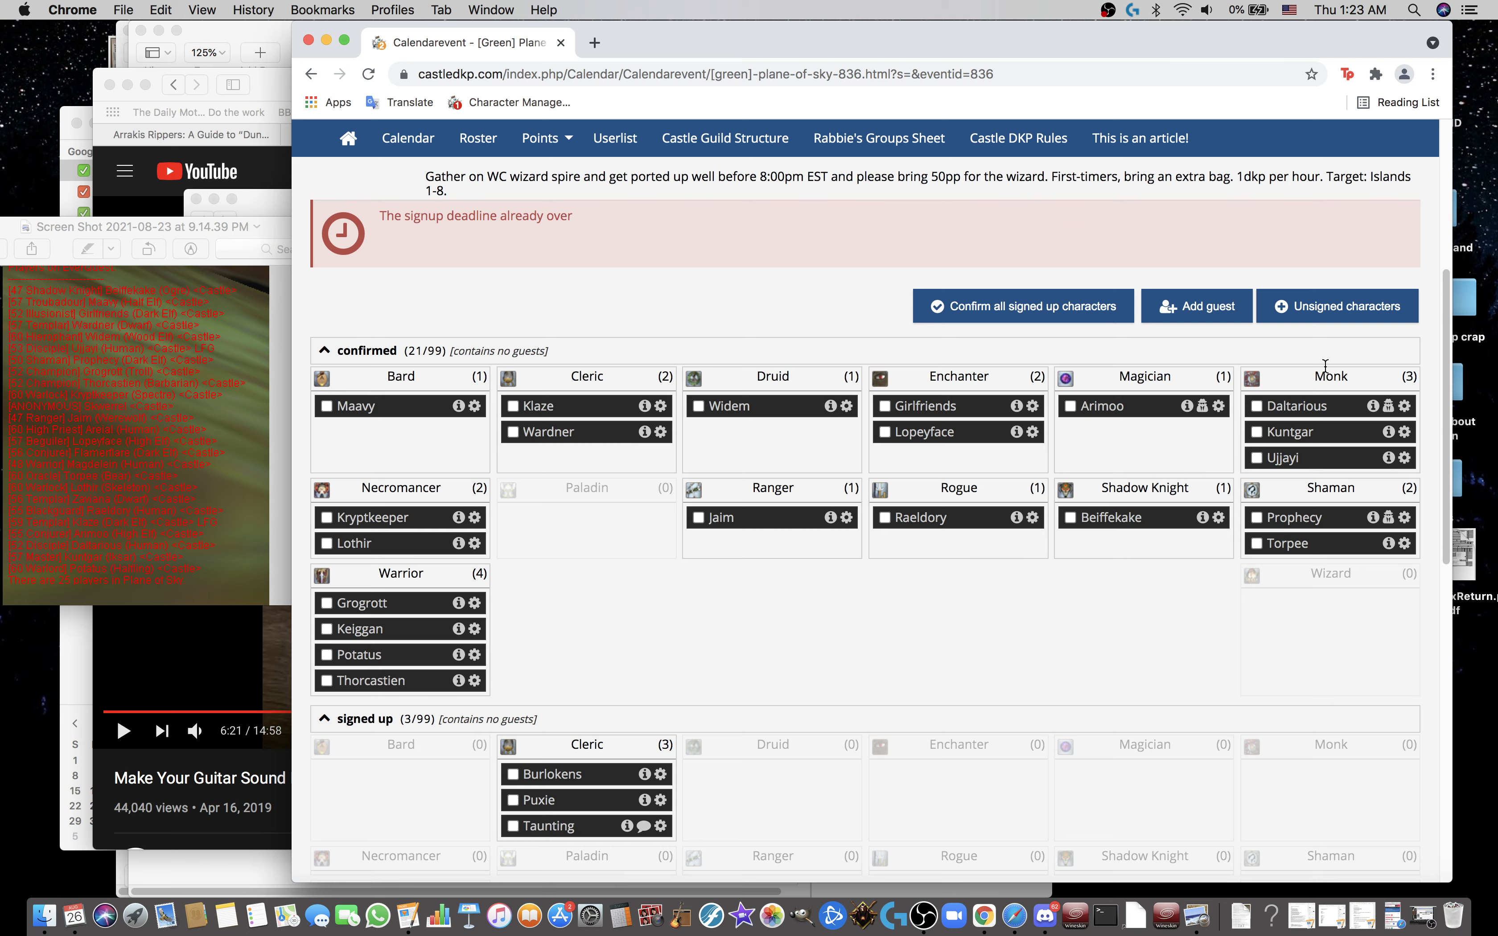
{"action": "scroll", "coordinate": [1438, 289], "scroll_direction": "down", "scroll_amount": 1}
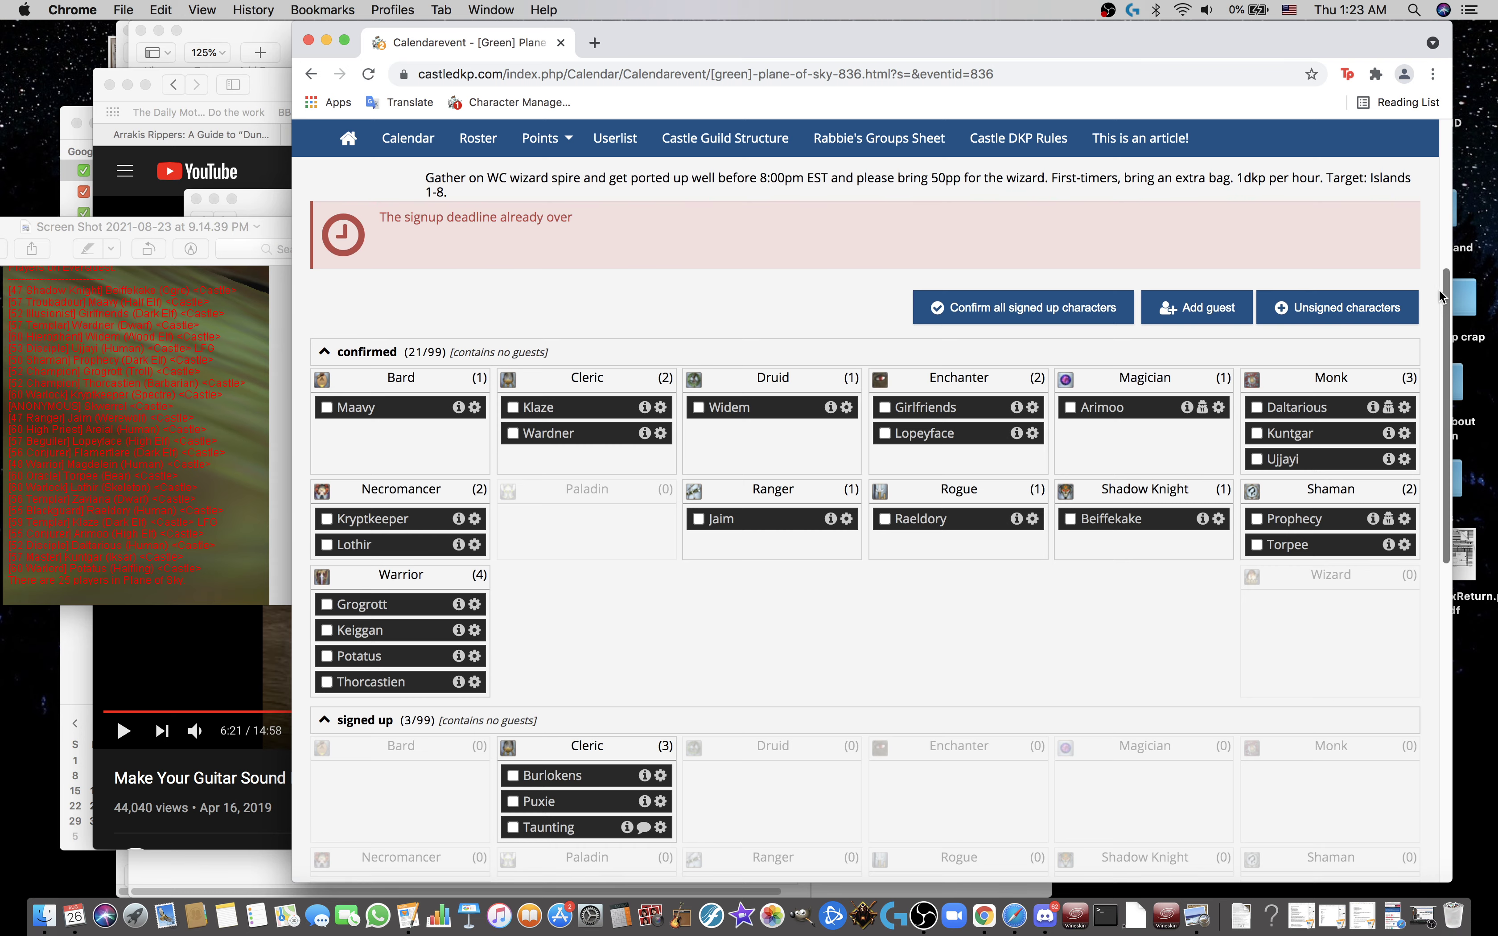
{"action": "left_click", "coordinate": [1381, 301]}
{"action": "type", "text": "skwer"}
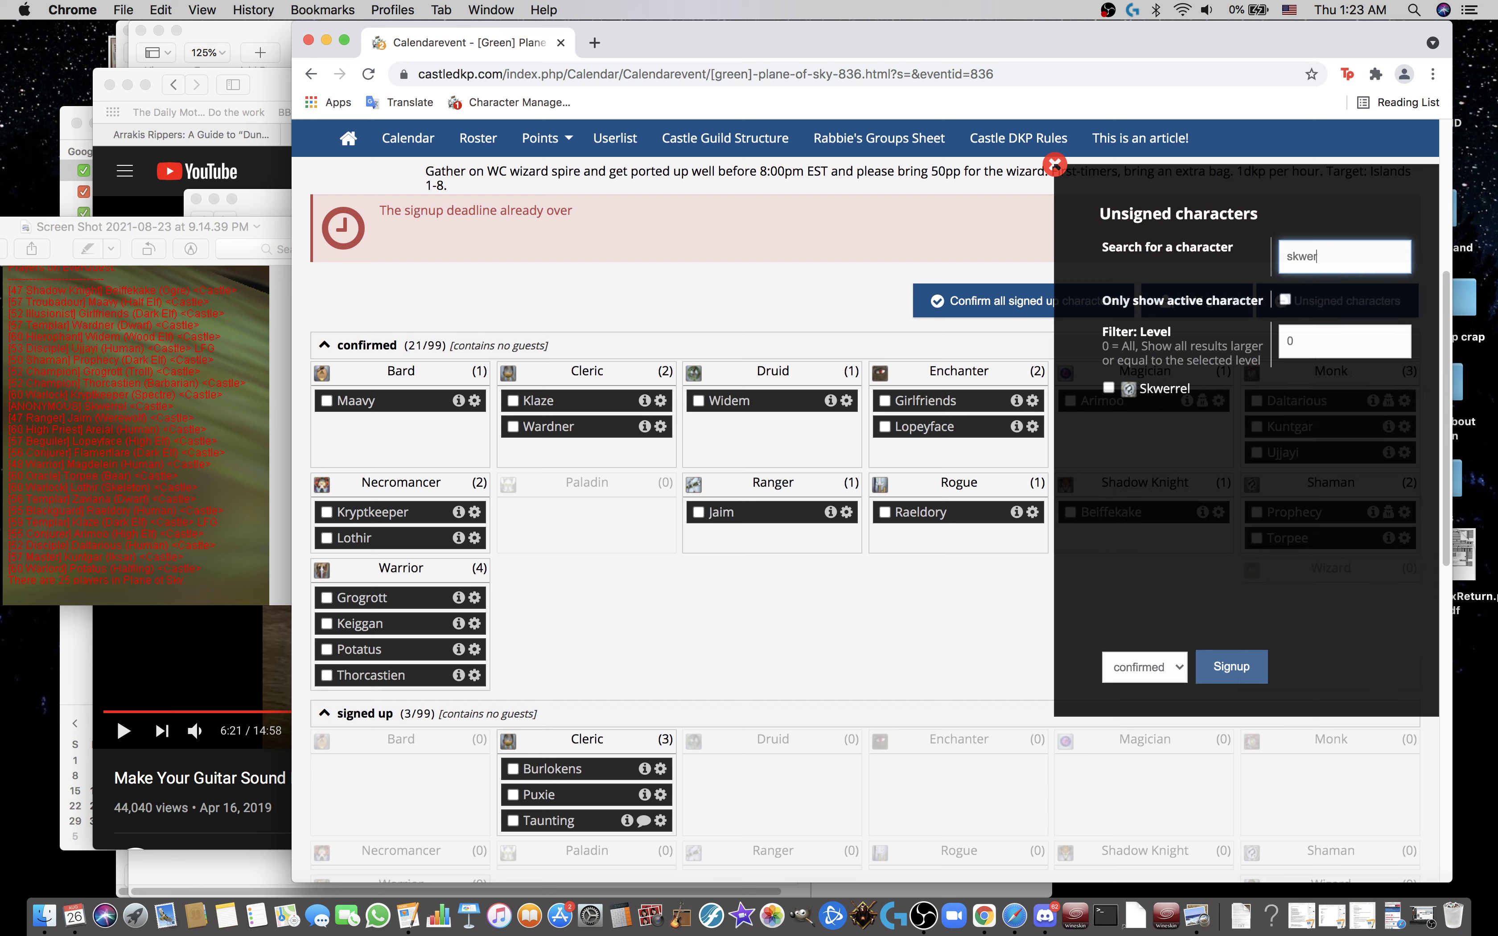
{"action": "left_click", "coordinate": [1109, 389]}
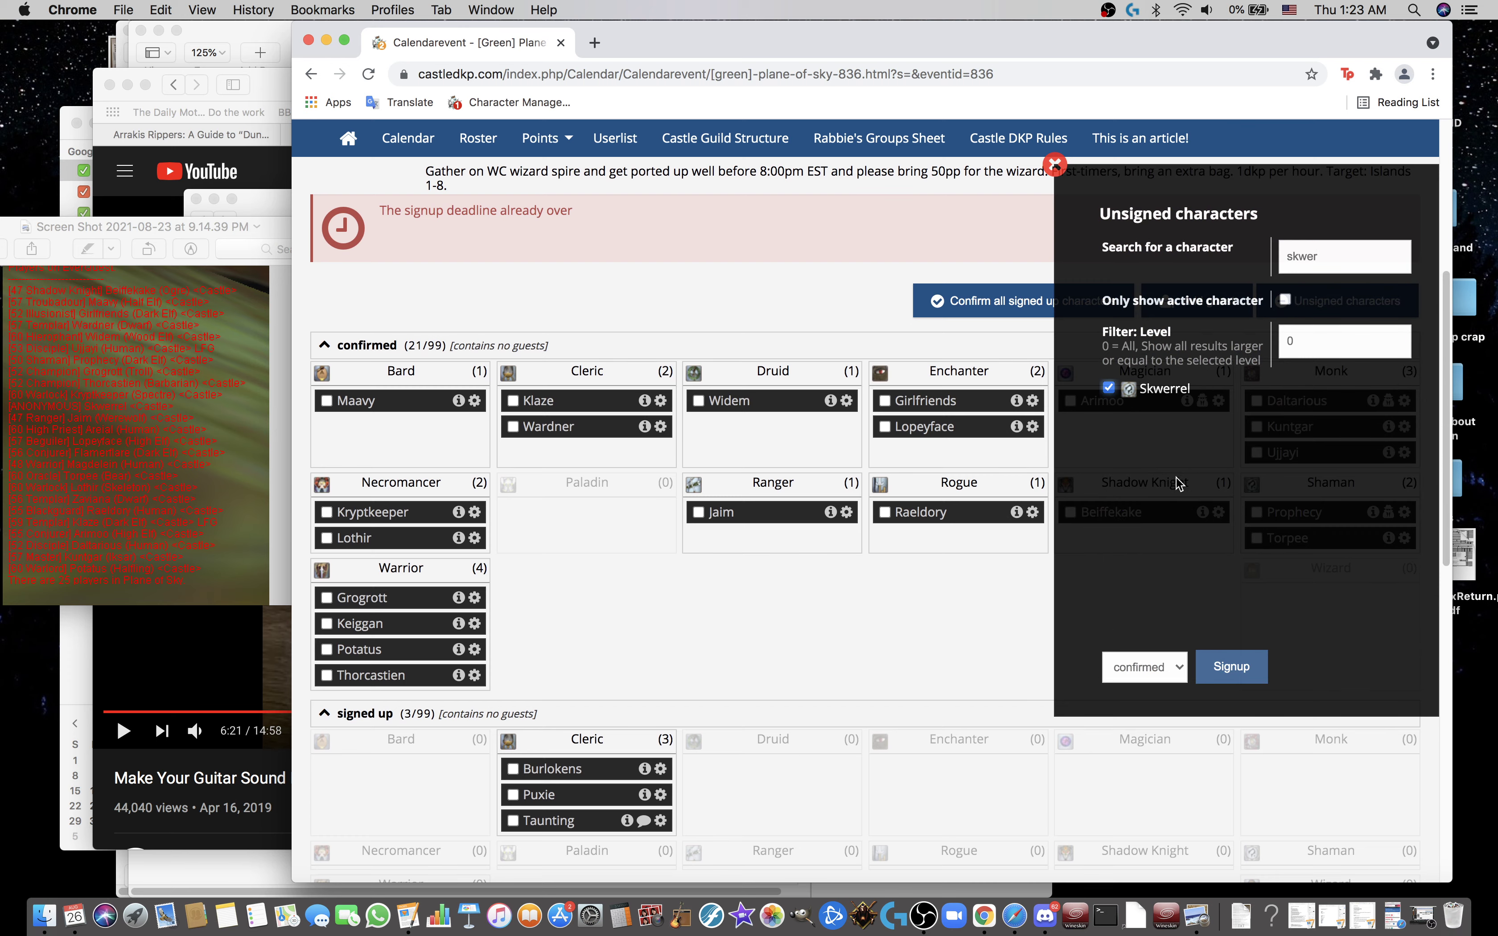
{"action": "left_click", "coordinate": [1231, 666]}
Step: Search the unsigned characters for "arei" and select Areial
{"action": "scroll", "coordinate": [678, 650], "scroll_direction": "down", "scroll_amount": 7}
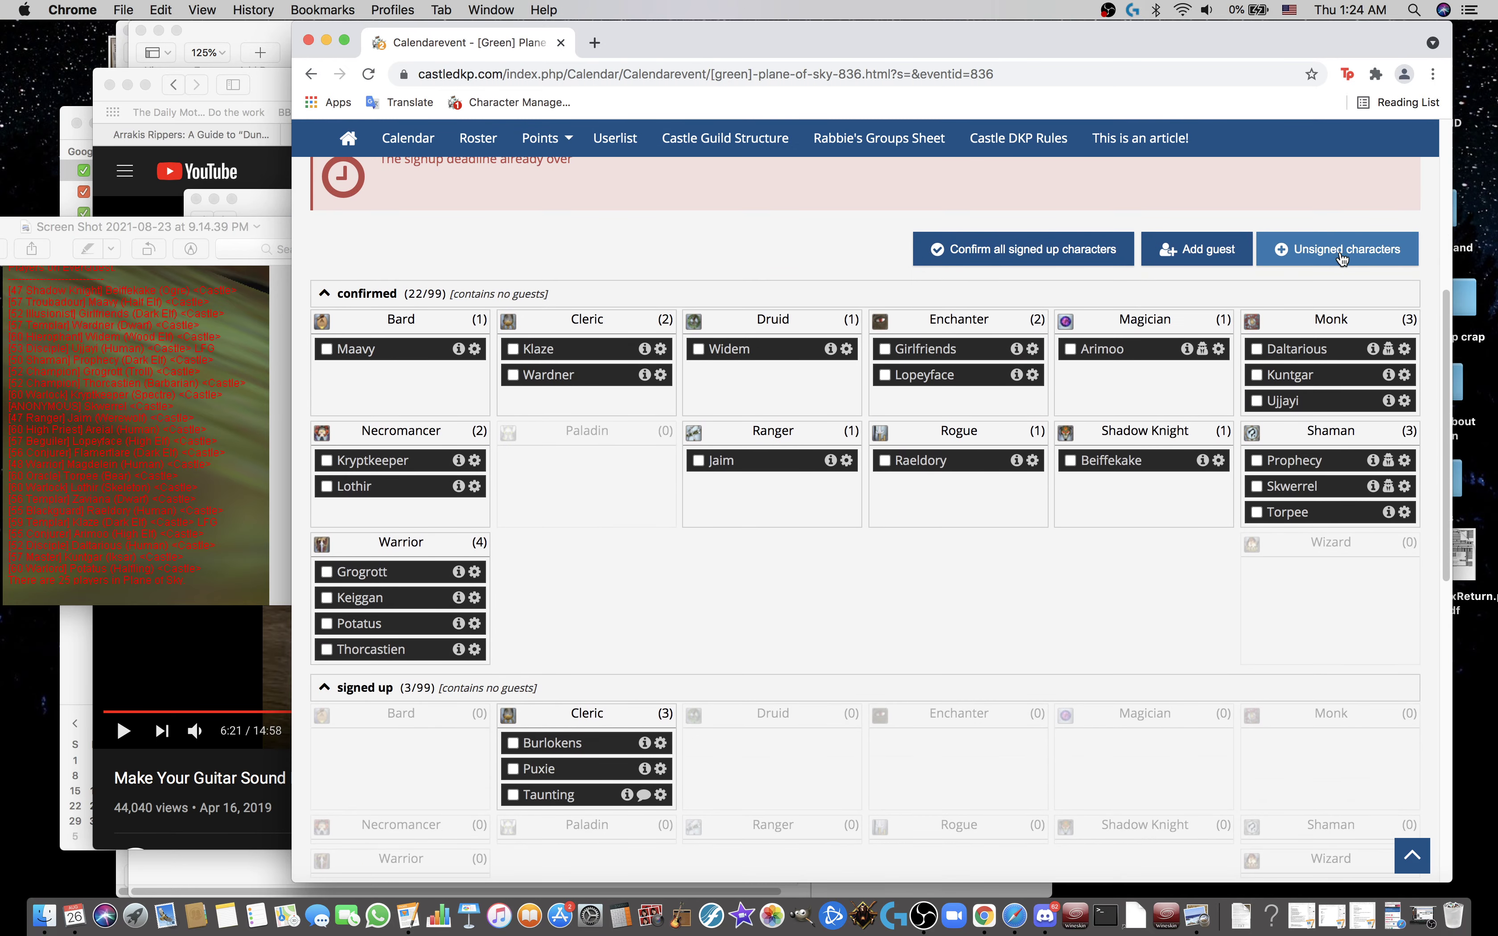
{"action": "mouse_move", "coordinate": [968, 377]}
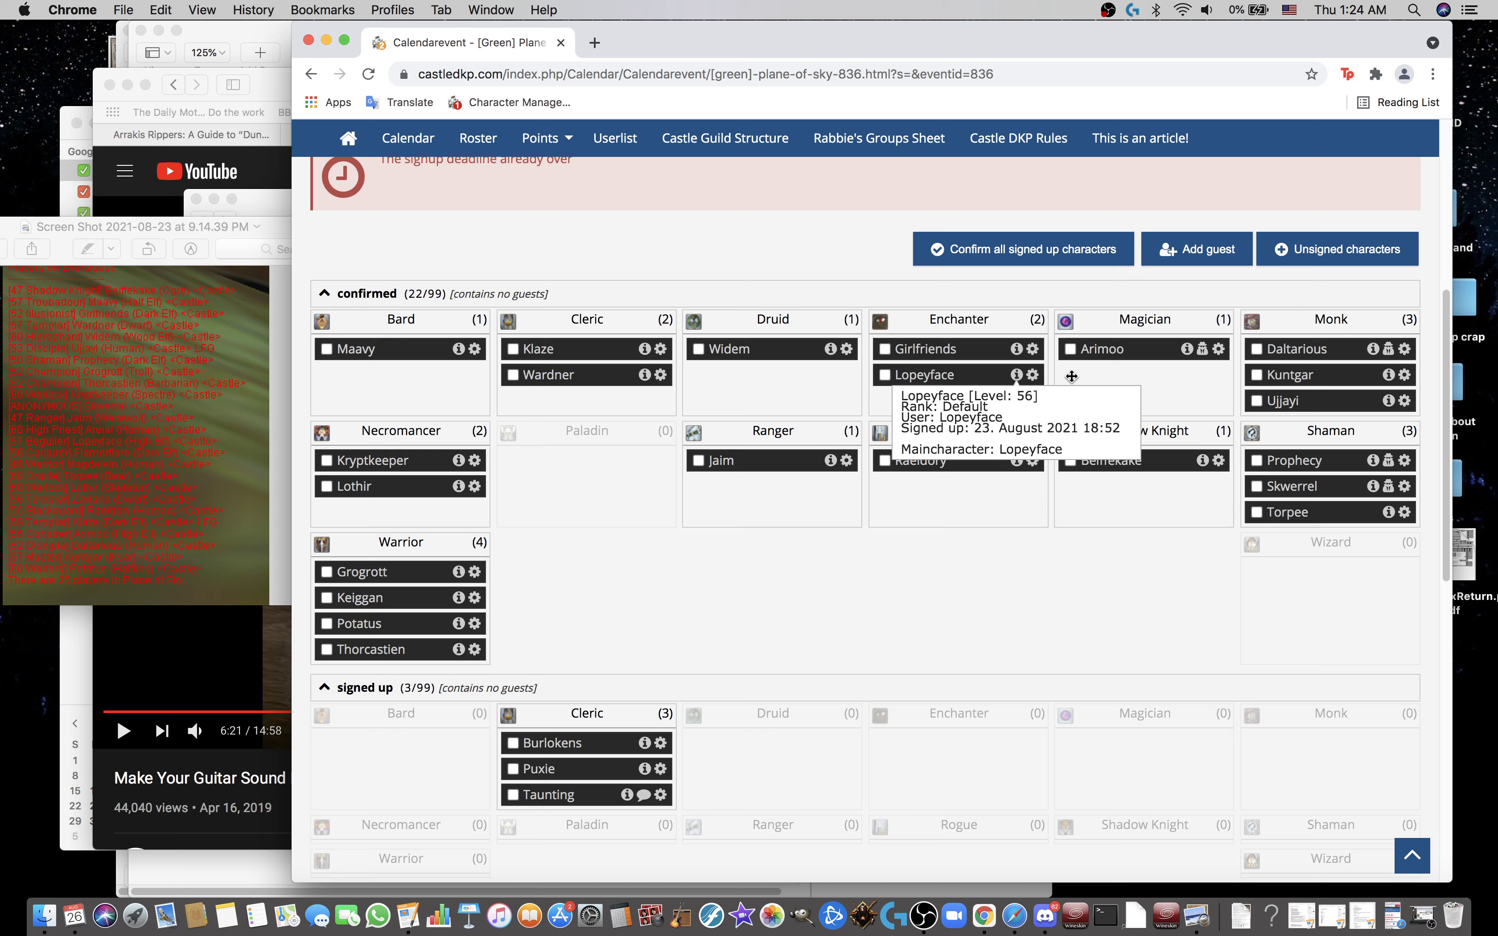
{"action": "left_click", "coordinate": [1340, 249]}
{"action": "type", "text": "arei"}
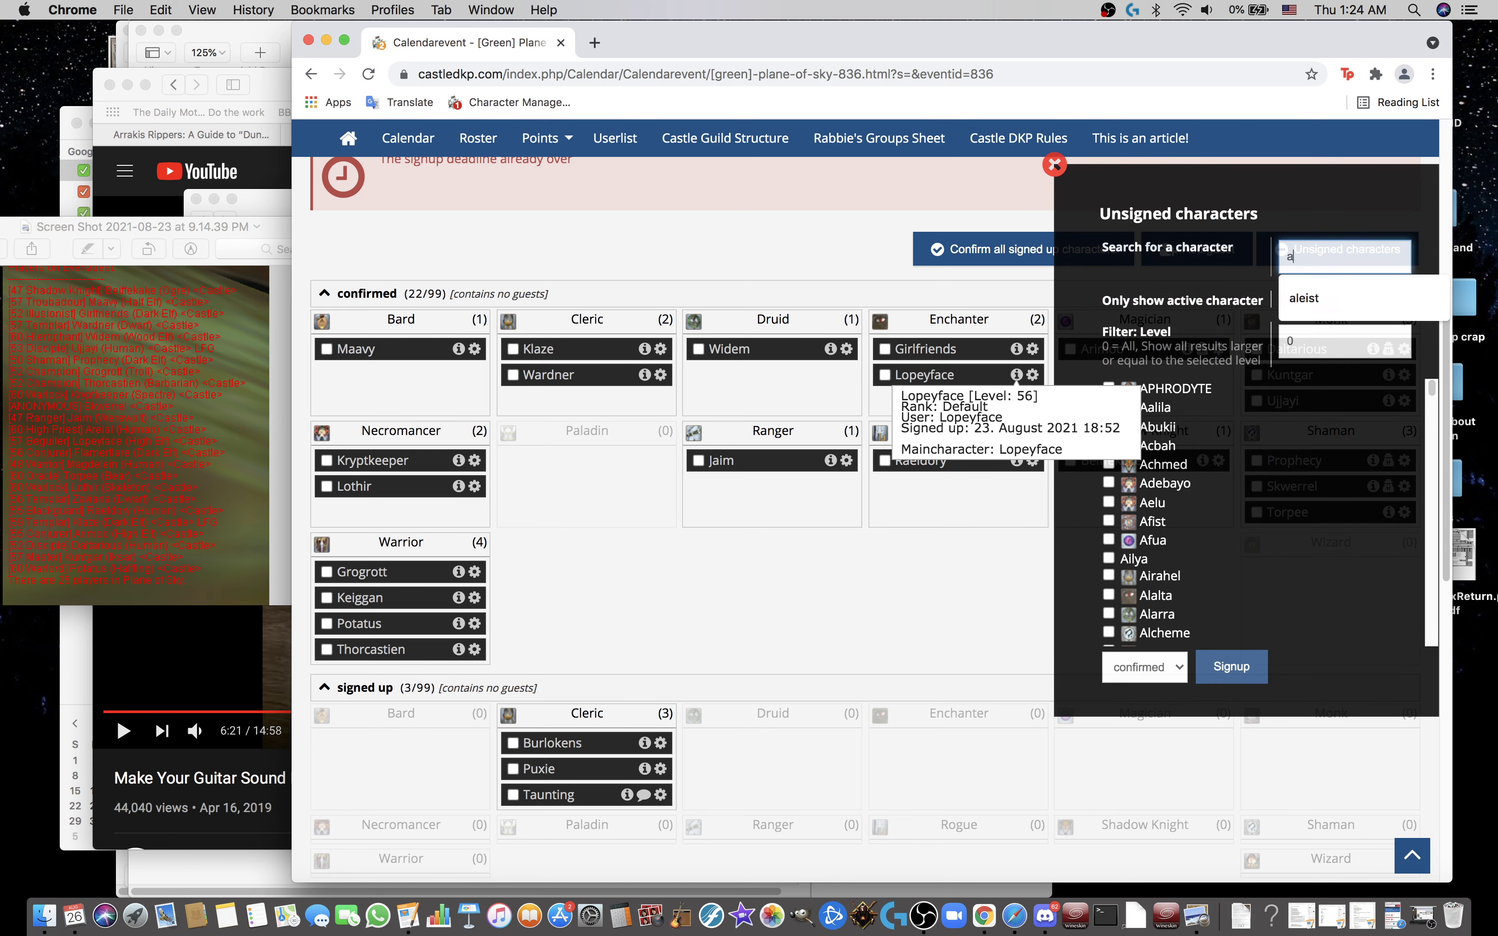
{"action": "left_click", "coordinate": [1112, 388]}
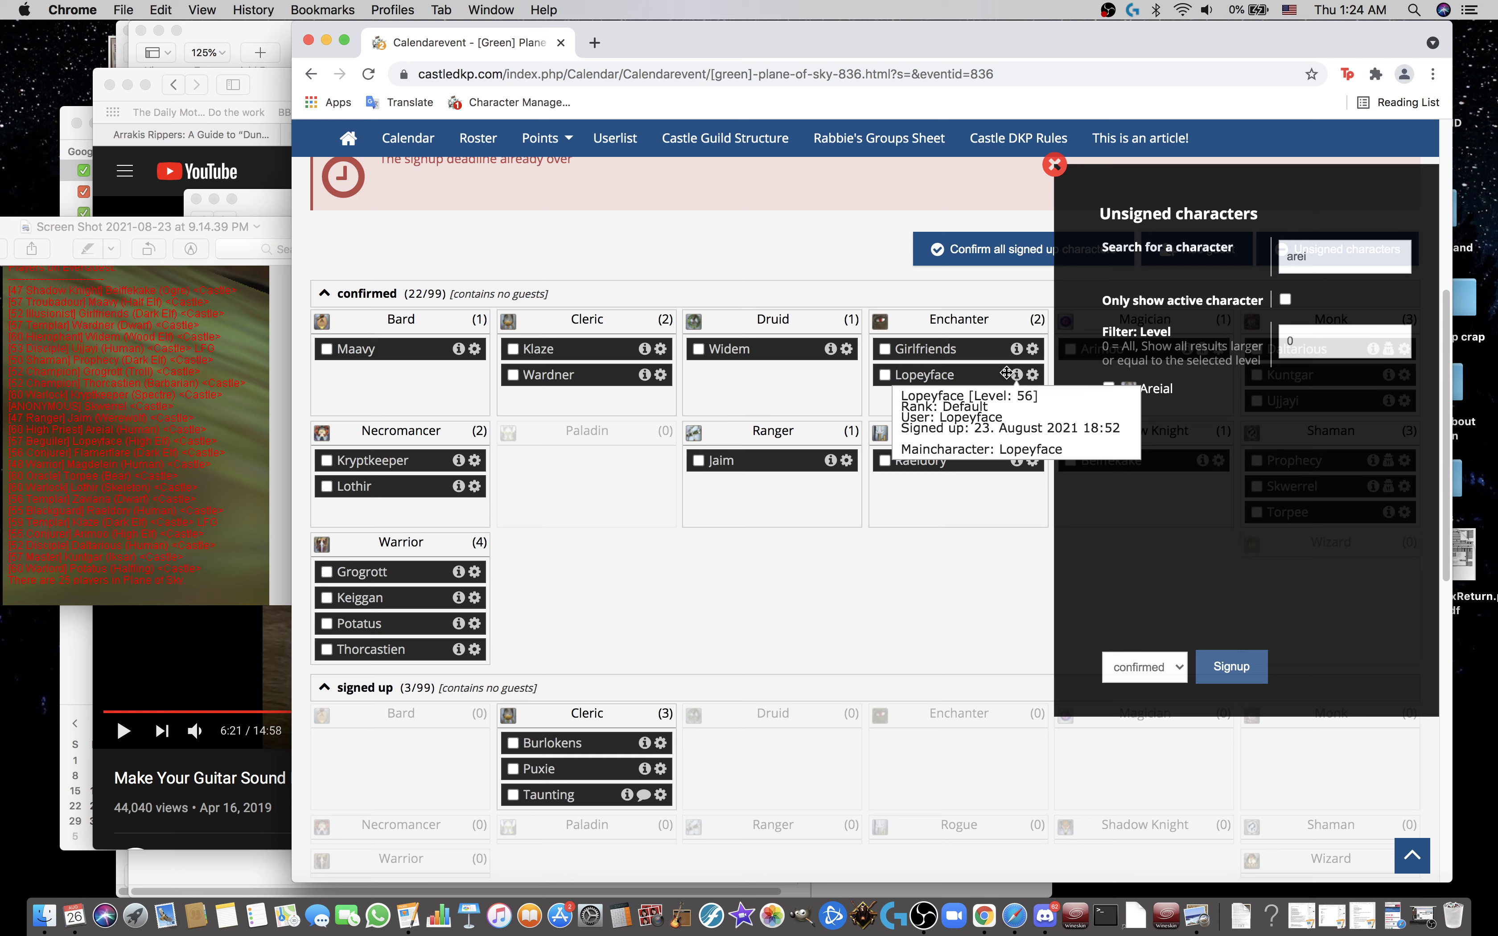
{"action": "left_click", "coordinate": [1054, 165]}
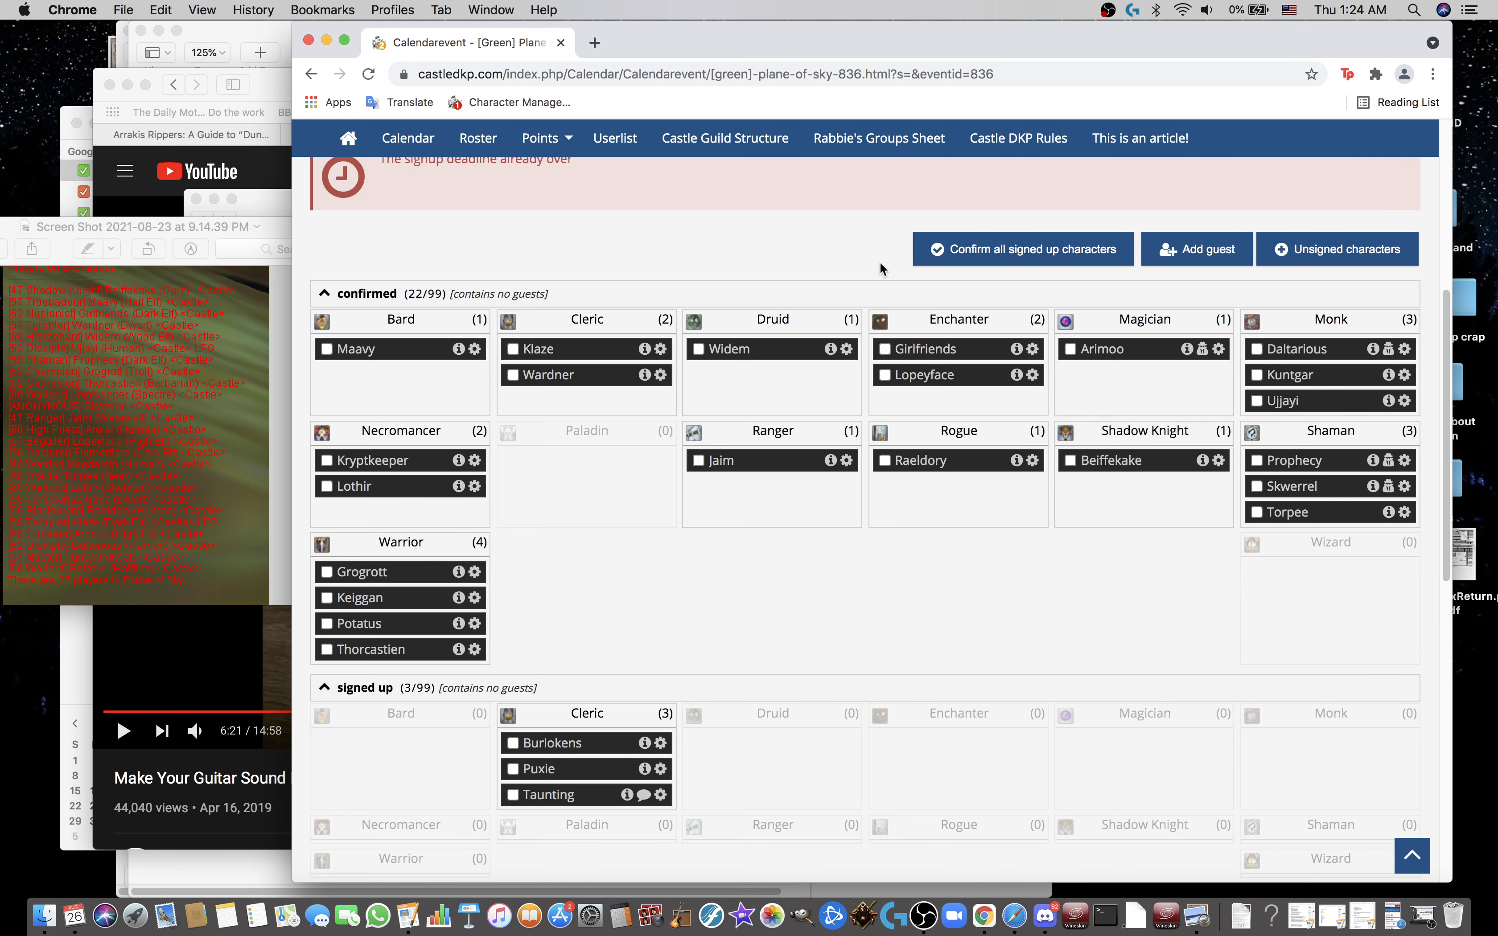
{"action": "left_click", "coordinate": [1359, 248]}
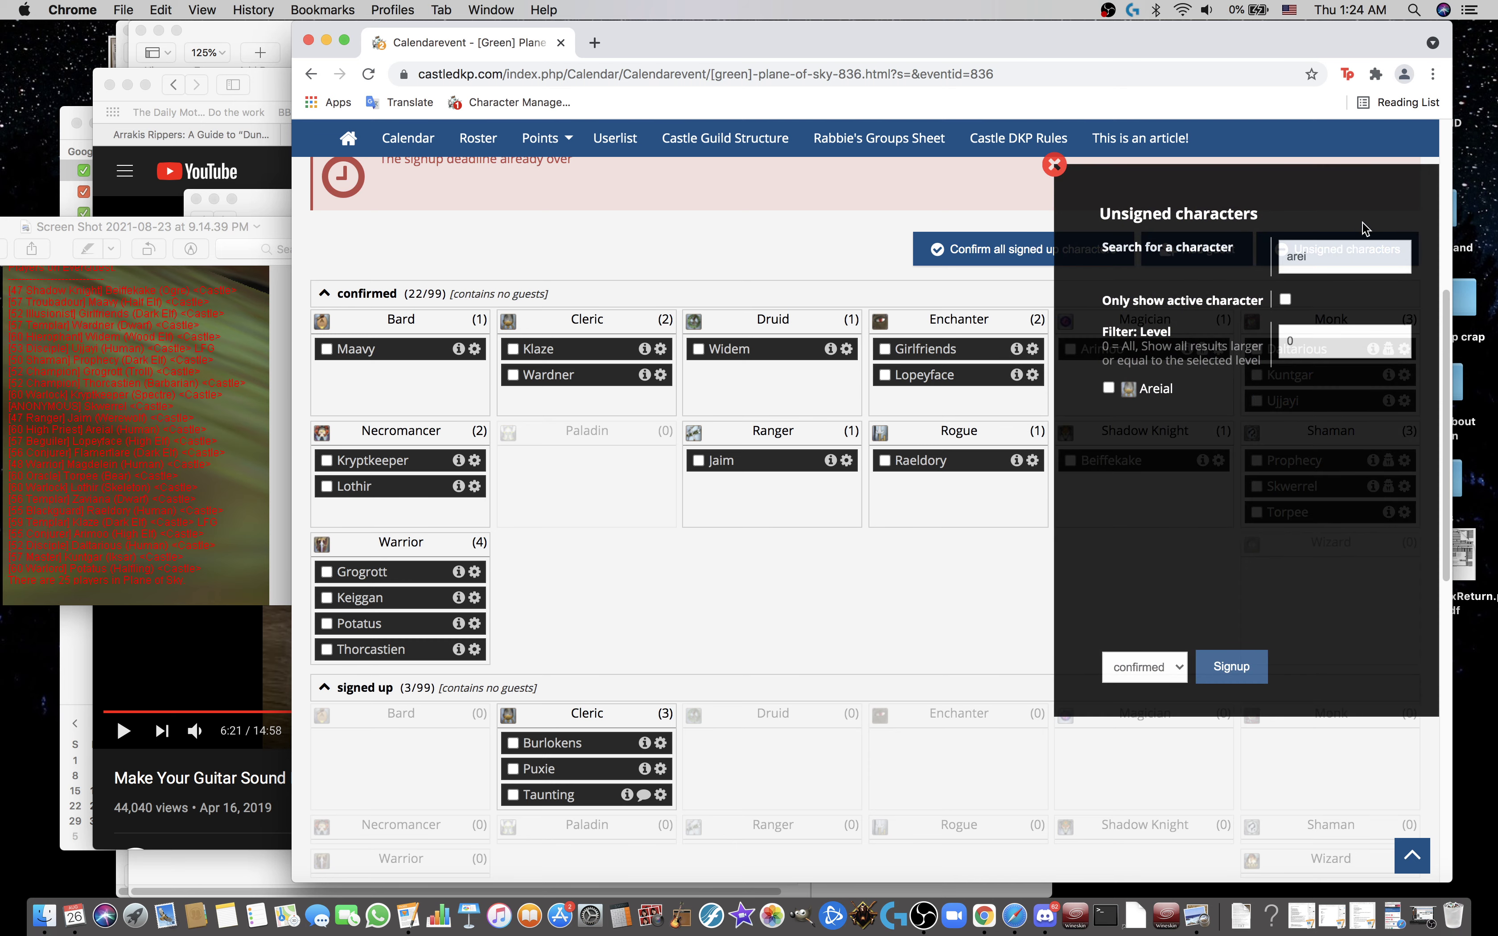
{"action": "left_click", "coordinate": [1109, 388]}
Step: Replace the character search with "flame", then sign up the selected Areial as confirmed
{"action": "key", "text": "super+f"}
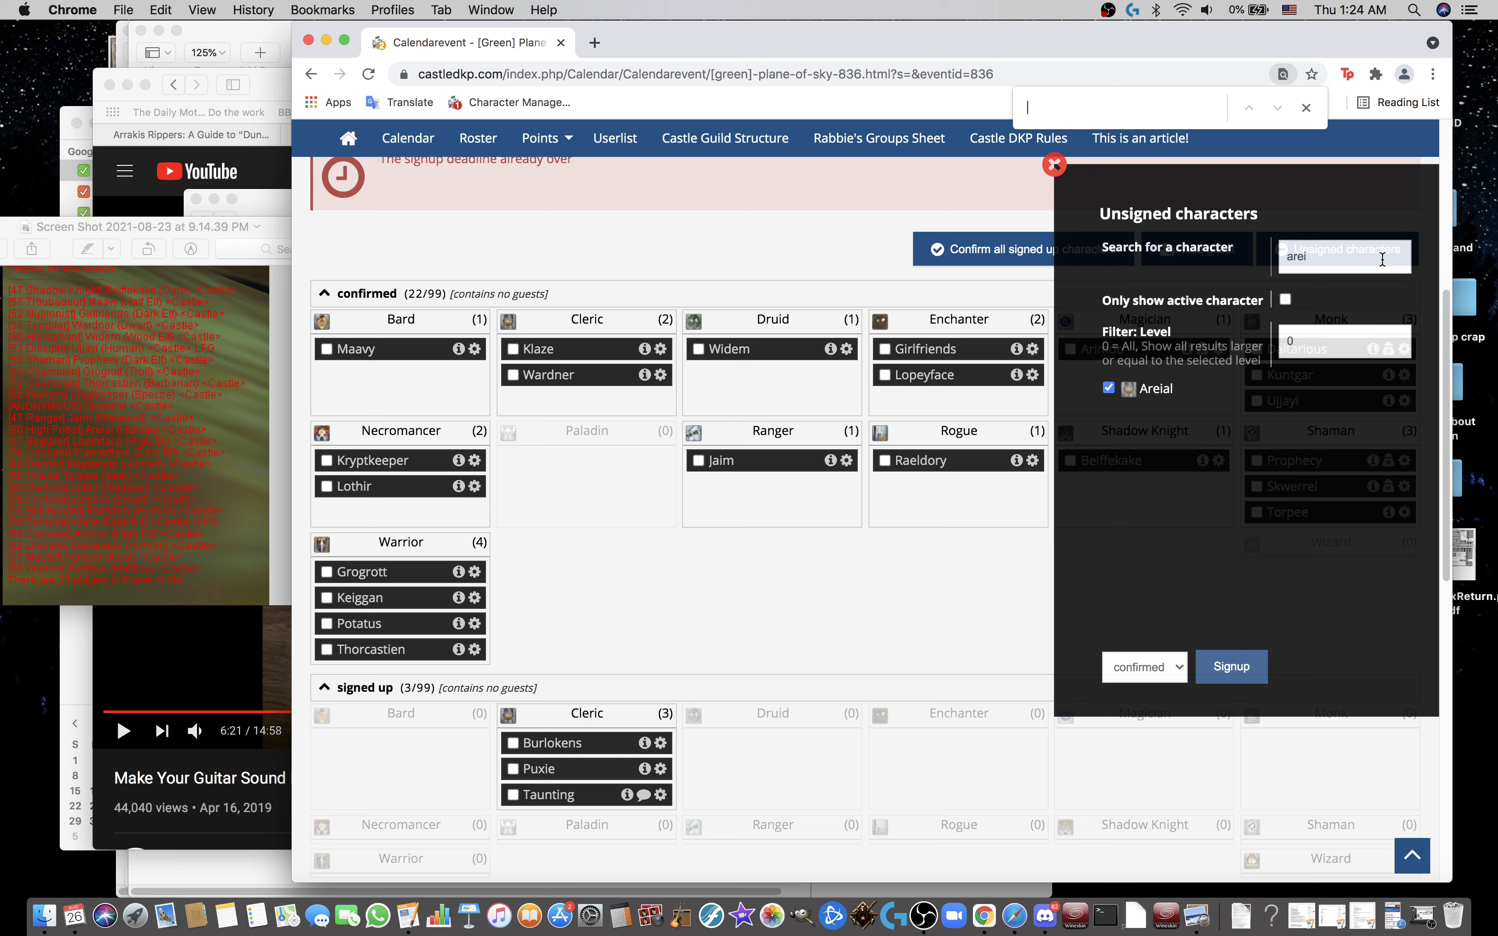
{"action": "key", "text": "Escape"}
{"action": "key", "text": "BackSpace"}
{"action": "key", "text": "BackSpace"}
{"action": "key", "text": "BackSpace"}
{"action": "key", "text": "BackSpace"}
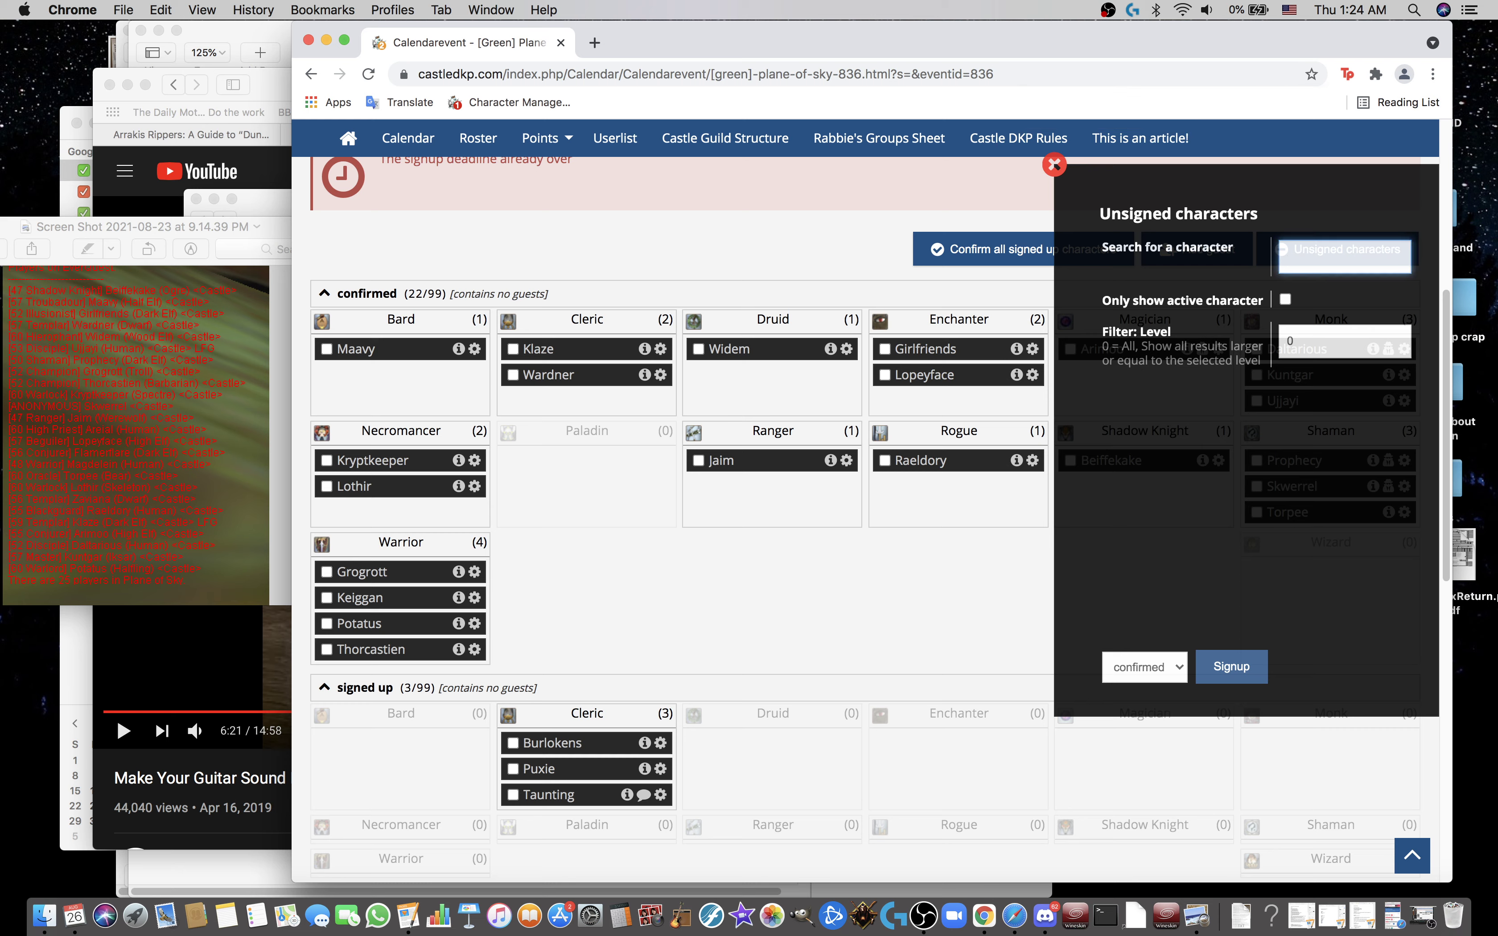
{"action": "type", "text": "flame"}
{"action": "left_click", "coordinate": [1210, 672]}
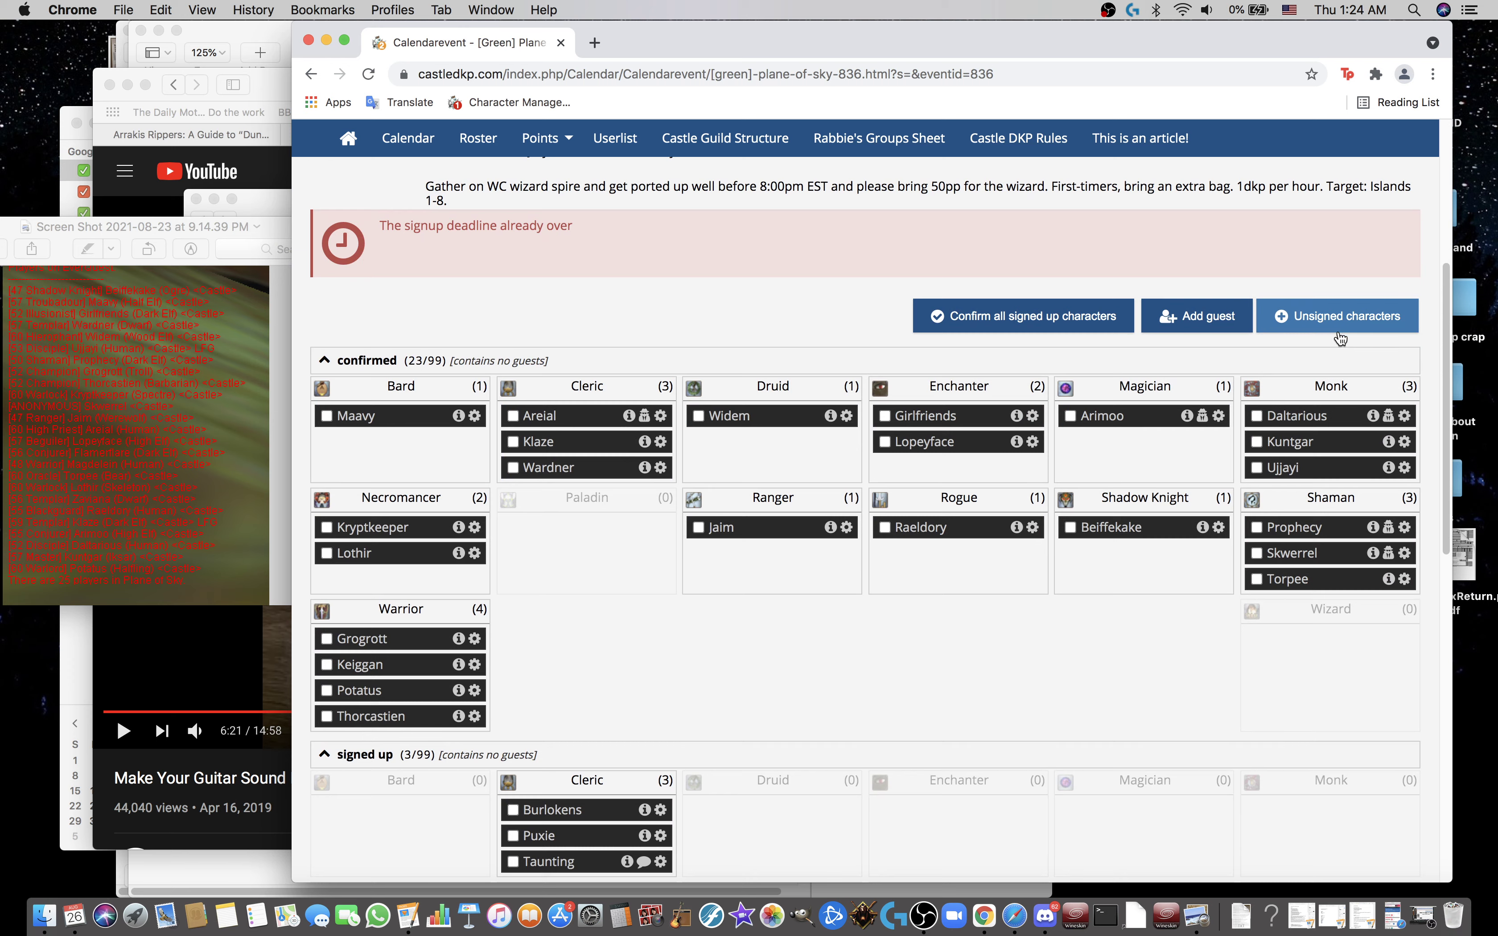
Step: Search the unsigned characters for "mag" and close the character list
{"action": "scroll", "coordinate": [1299, 346], "scroll_direction": "down", "scroll_amount": 1}
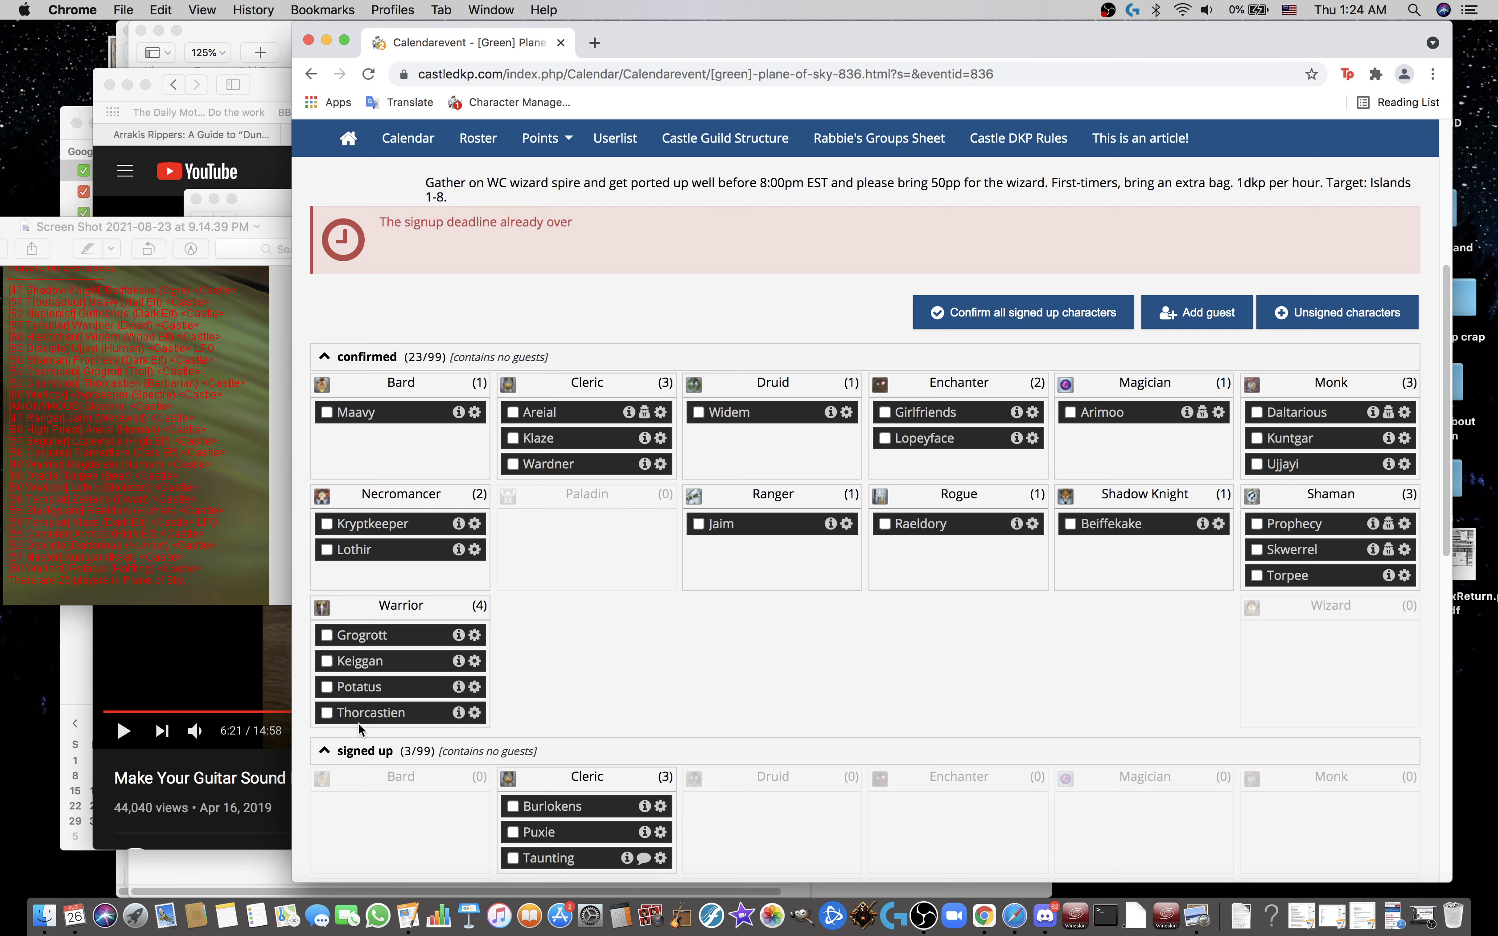
{"action": "scroll", "coordinate": [1090, 447], "scroll_direction": "down", "scroll_amount": 1}
{"action": "left_click", "coordinate": [1324, 323]}
{"action": "left_click", "coordinate": [1345, 252]}
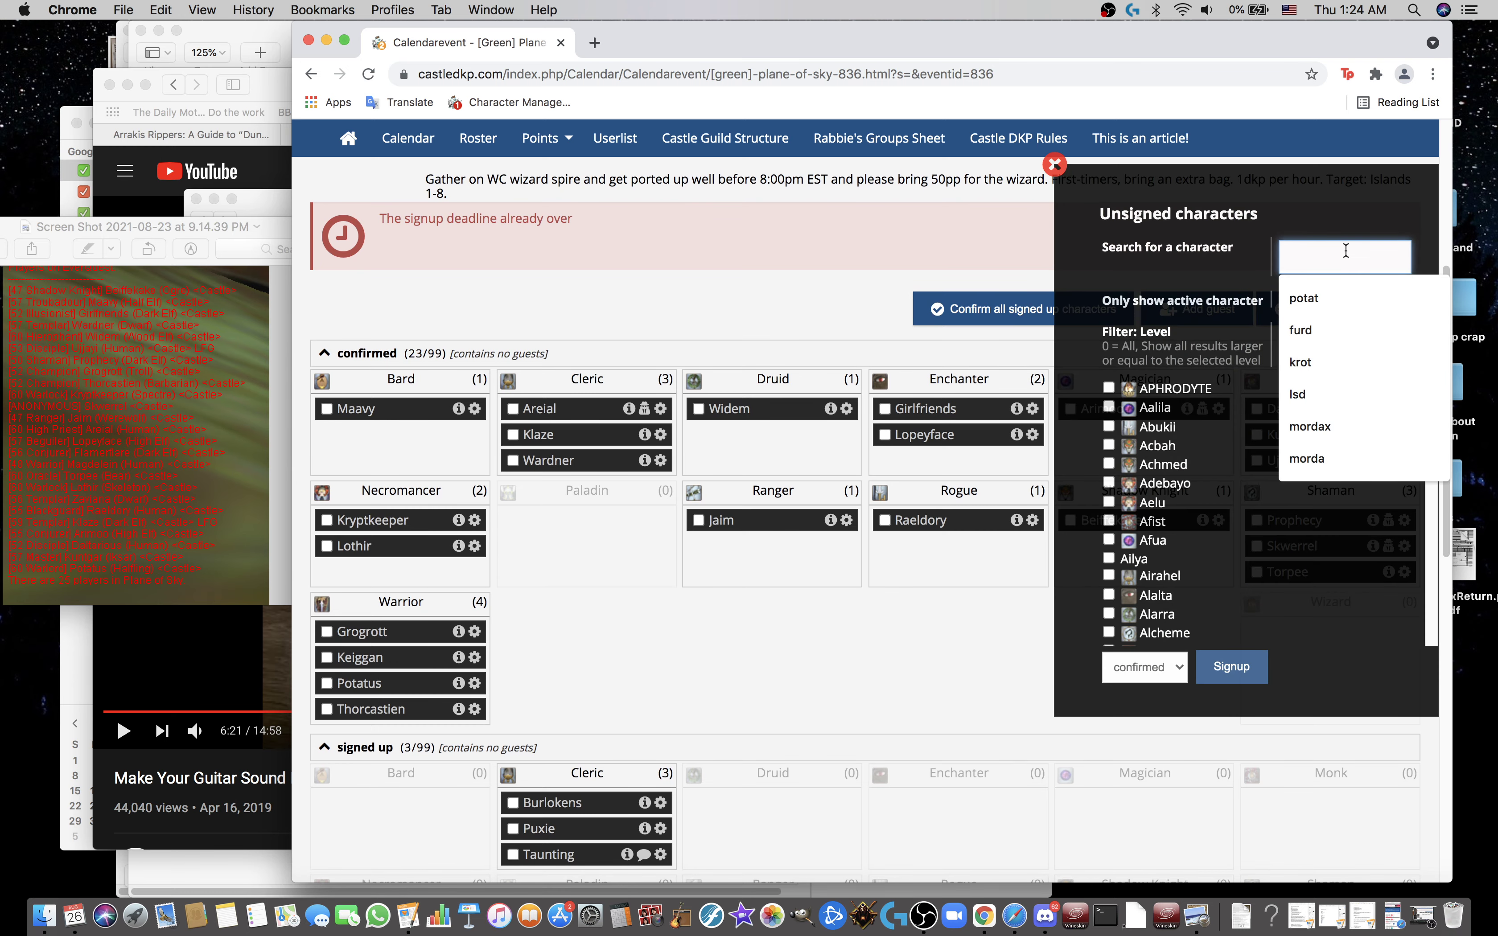
{"action": "type", "text": "mag"}
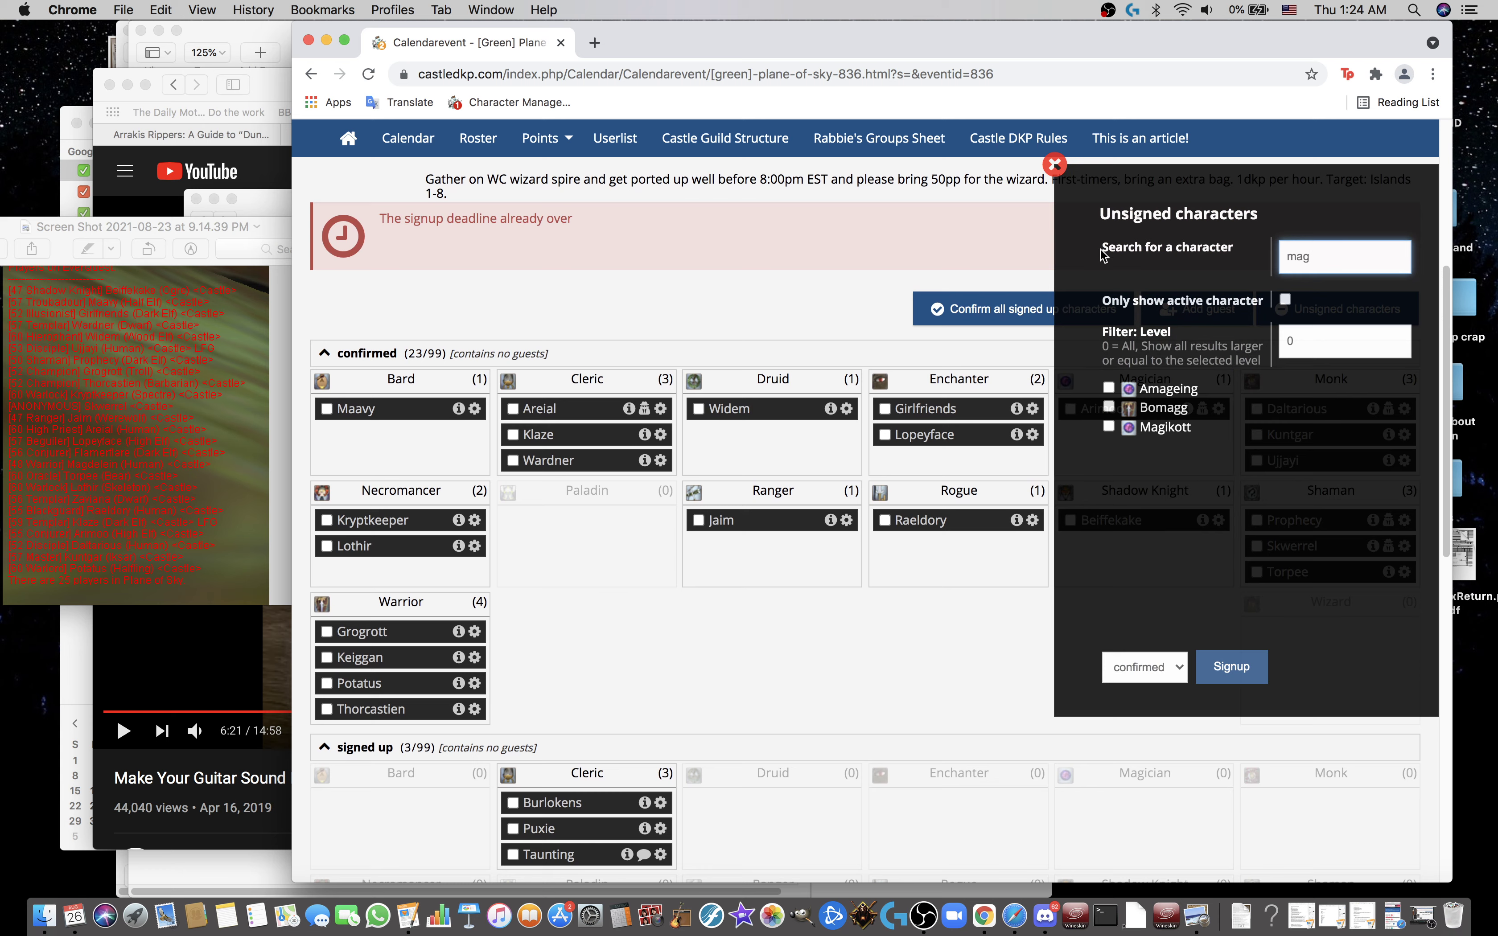
{"action": "left_click", "coordinate": [1054, 164]}
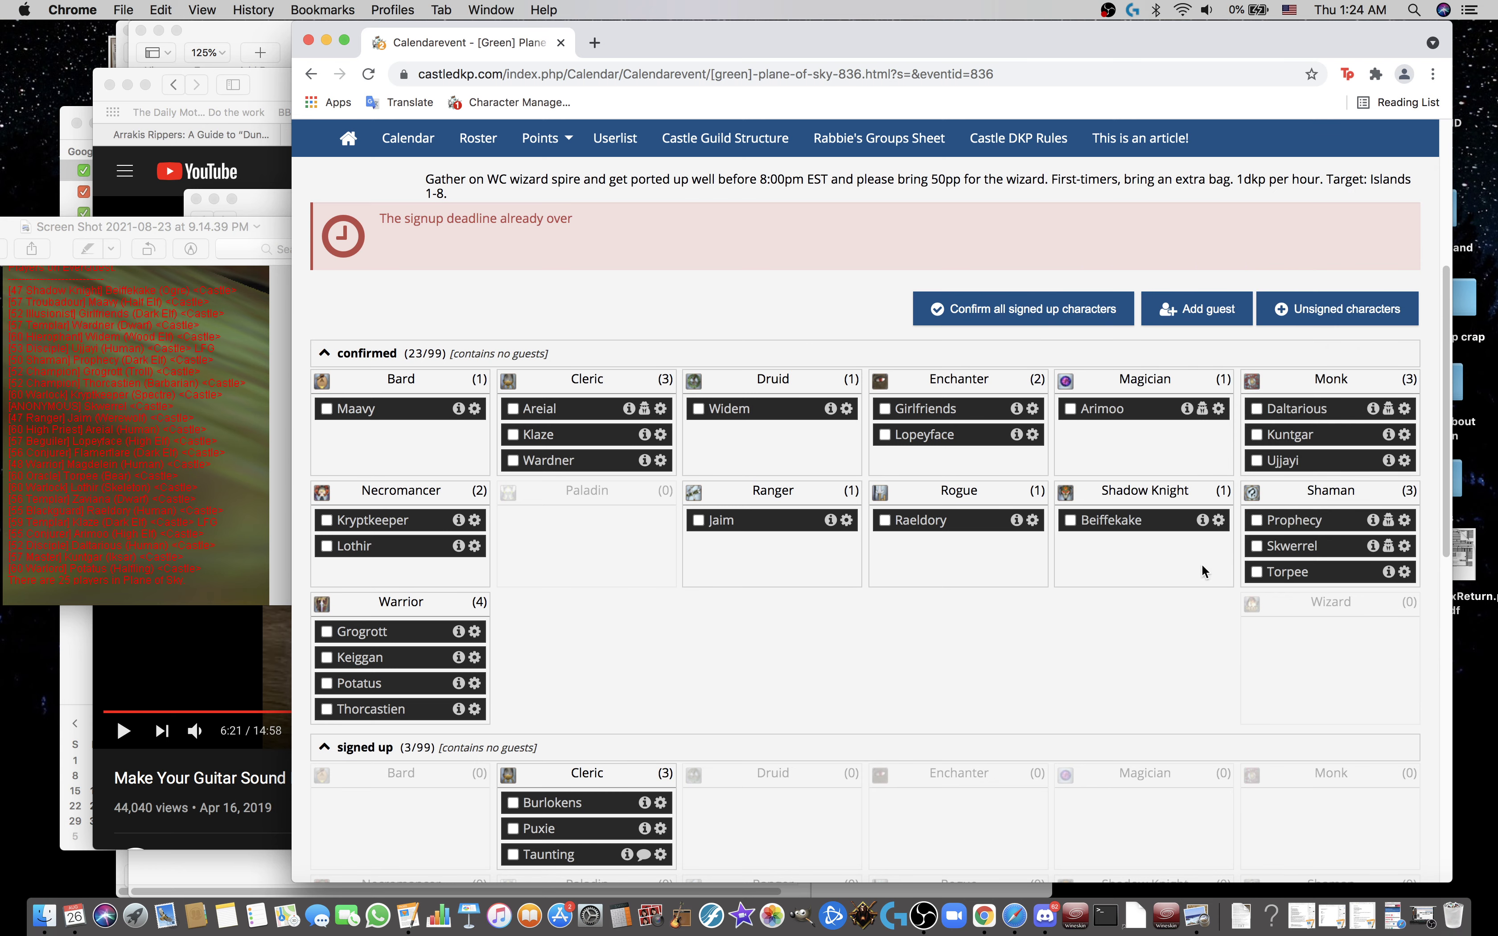
Step: Search the unsigned characters for "zavi" and sign up Zavianna as confirmed
{"action": "scroll", "coordinate": [1201, 579], "scroll_direction": "down", "scroll_amount": 1}
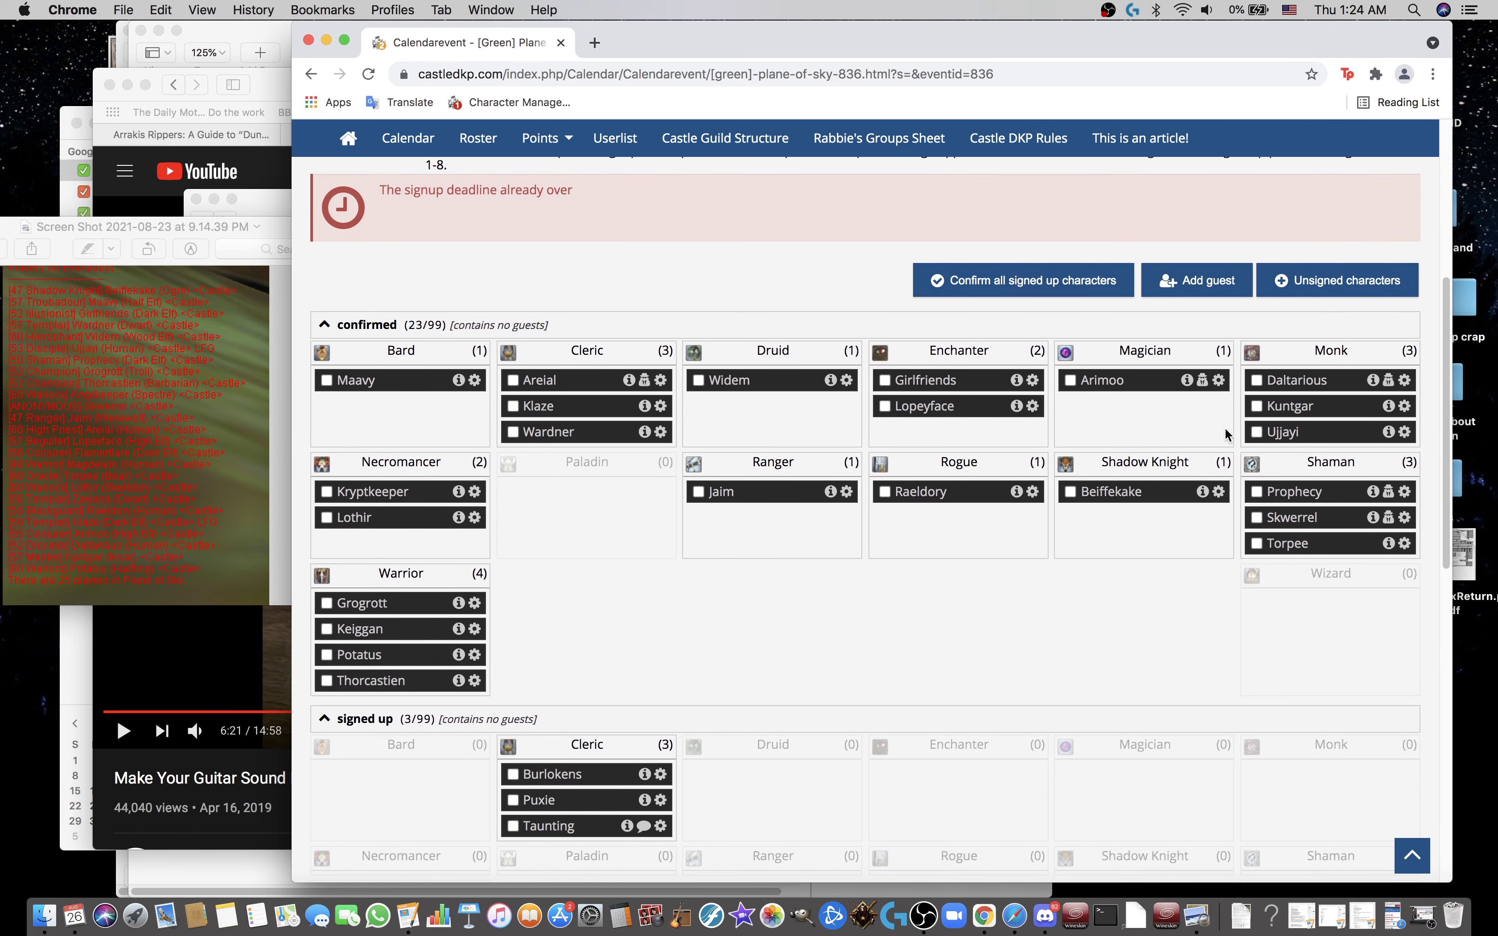
{"action": "left_click", "coordinate": [1334, 284]}
{"action": "left_click", "coordinate": [1341, 256]}
{"action": "type", "text": "zavi"}
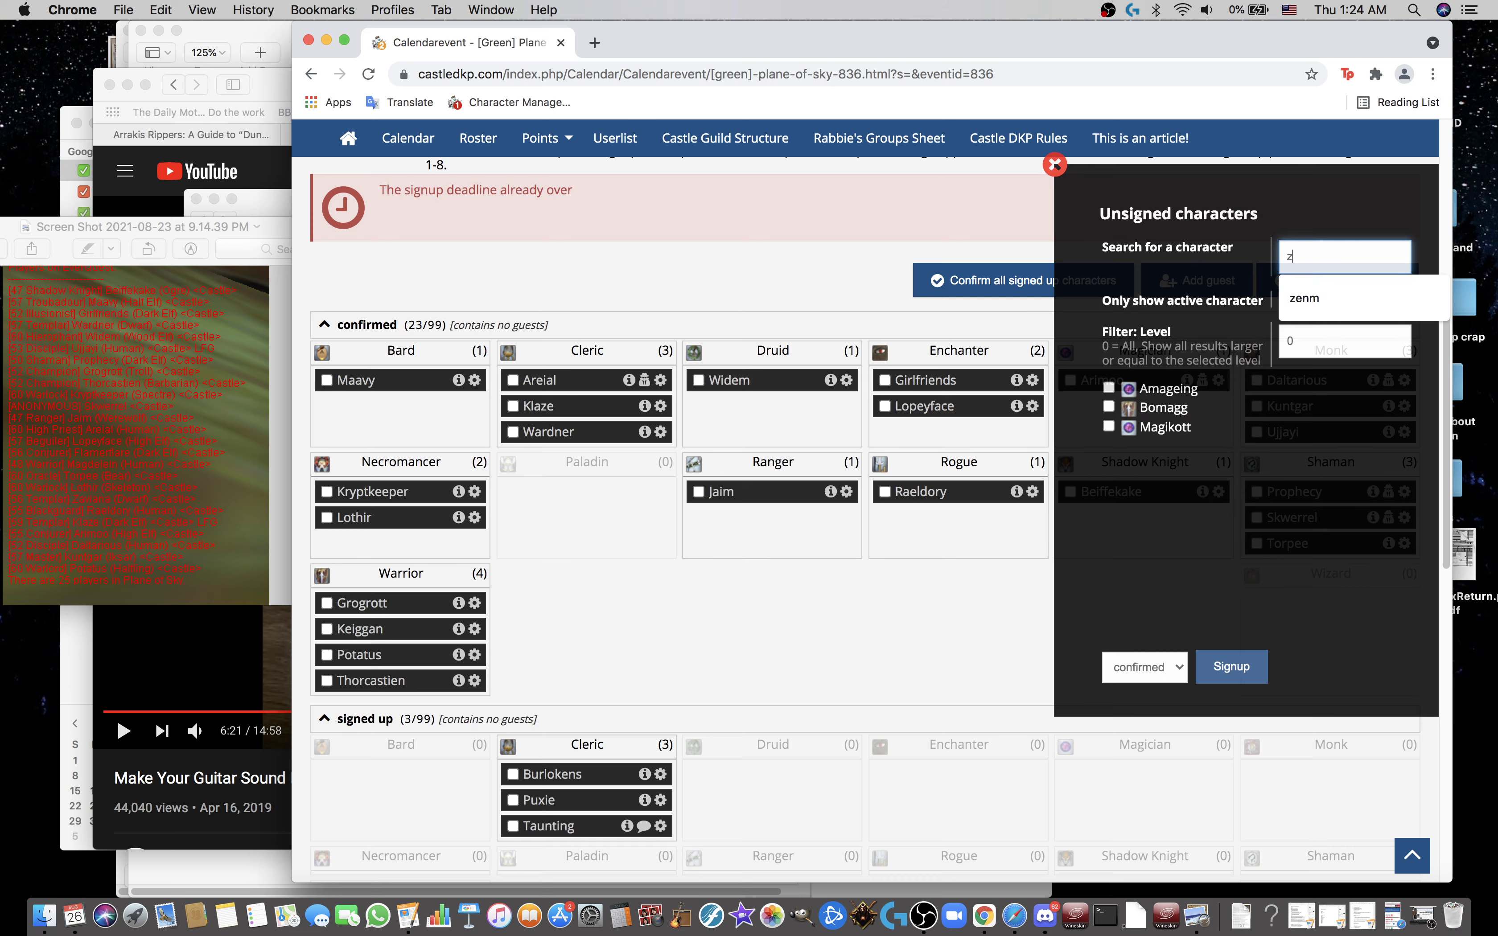
{"action": "left_click", "coordinate": [1109, 389]}
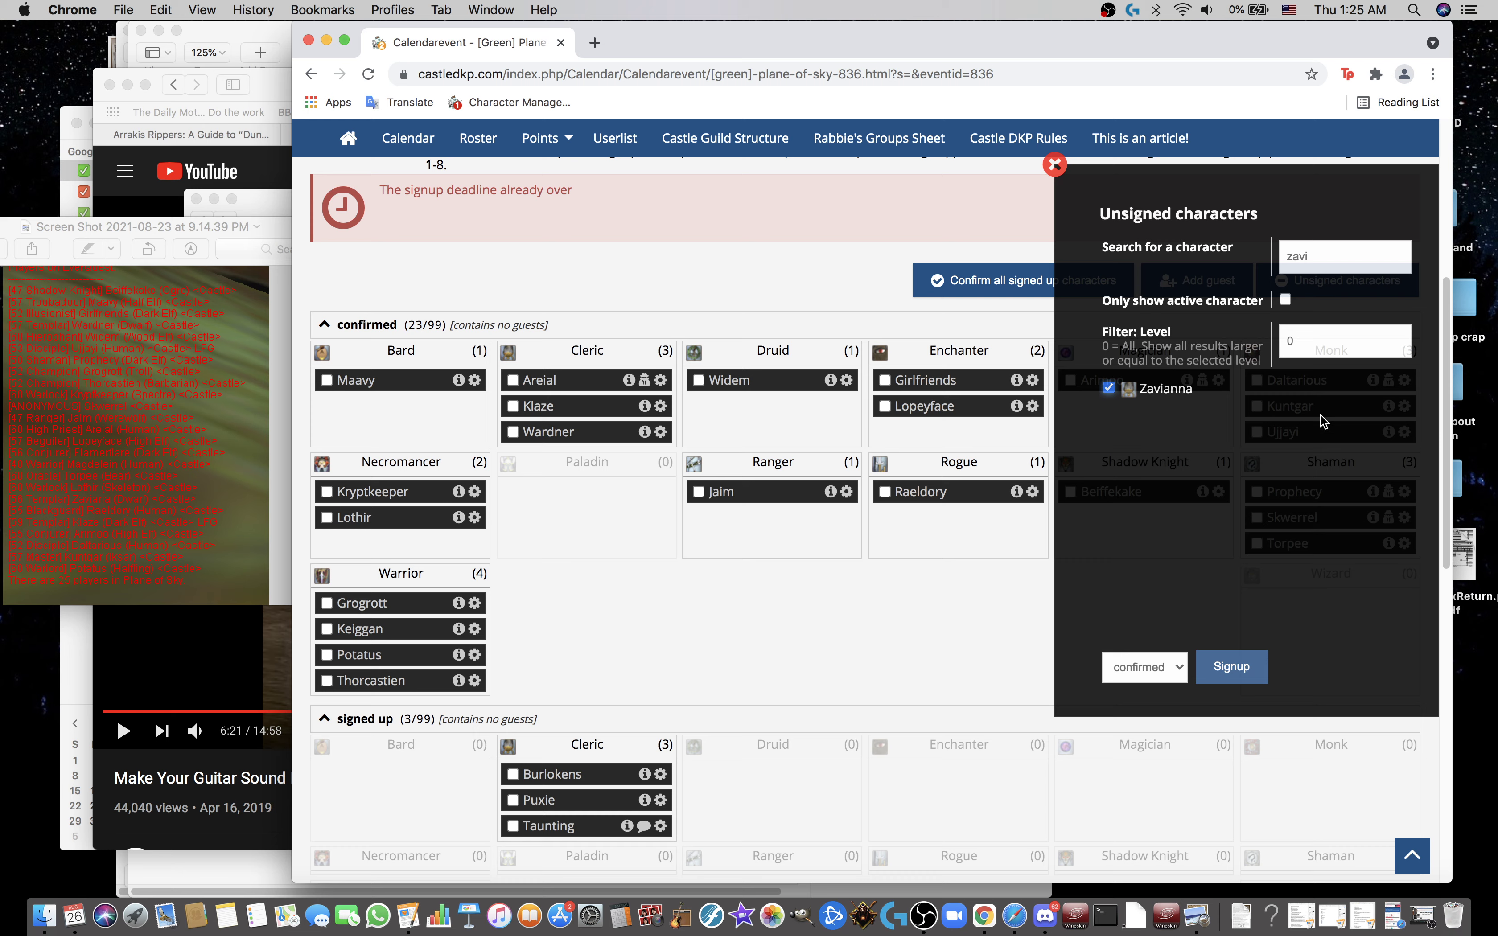
{"action": "left_click", "coordinate": [1244, 678]}
Step: Transform the [Green] Plane of Sky event into a raid, converting only the confirmed characters
{"action": "scroll", "coordinate": [900, 632], "scroll_direction": "down", "scroll_amount": 5}
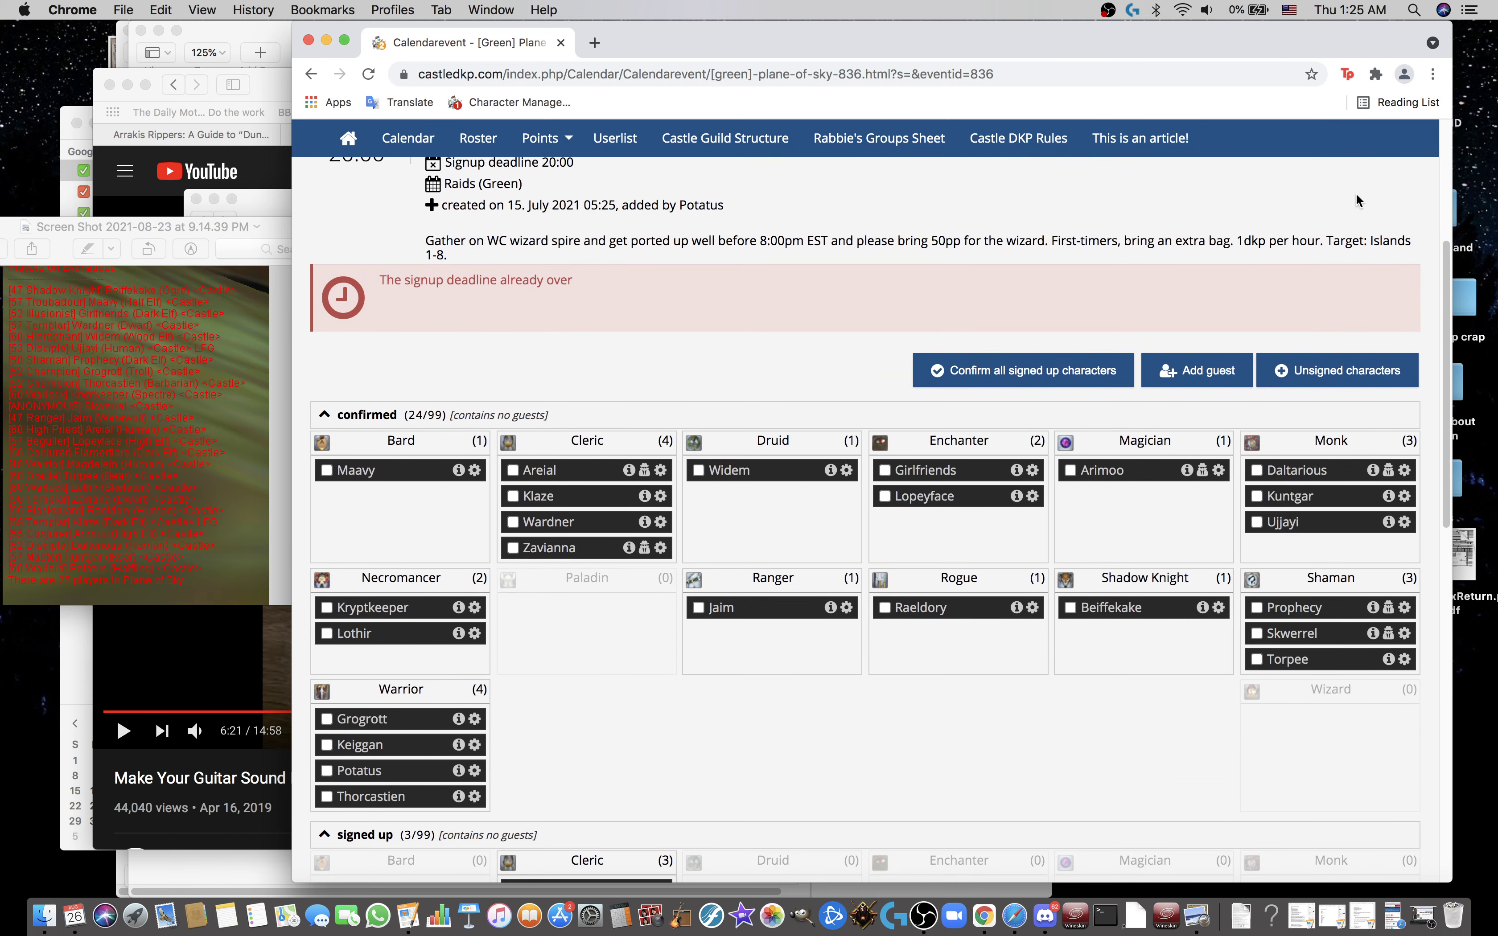
{"action": "scroll", "coordinate": [1356, 201], "scroll_direction": "up", "scroll_amount": 5}
{"action": "left_click", "coordinate": [1367, 413]}
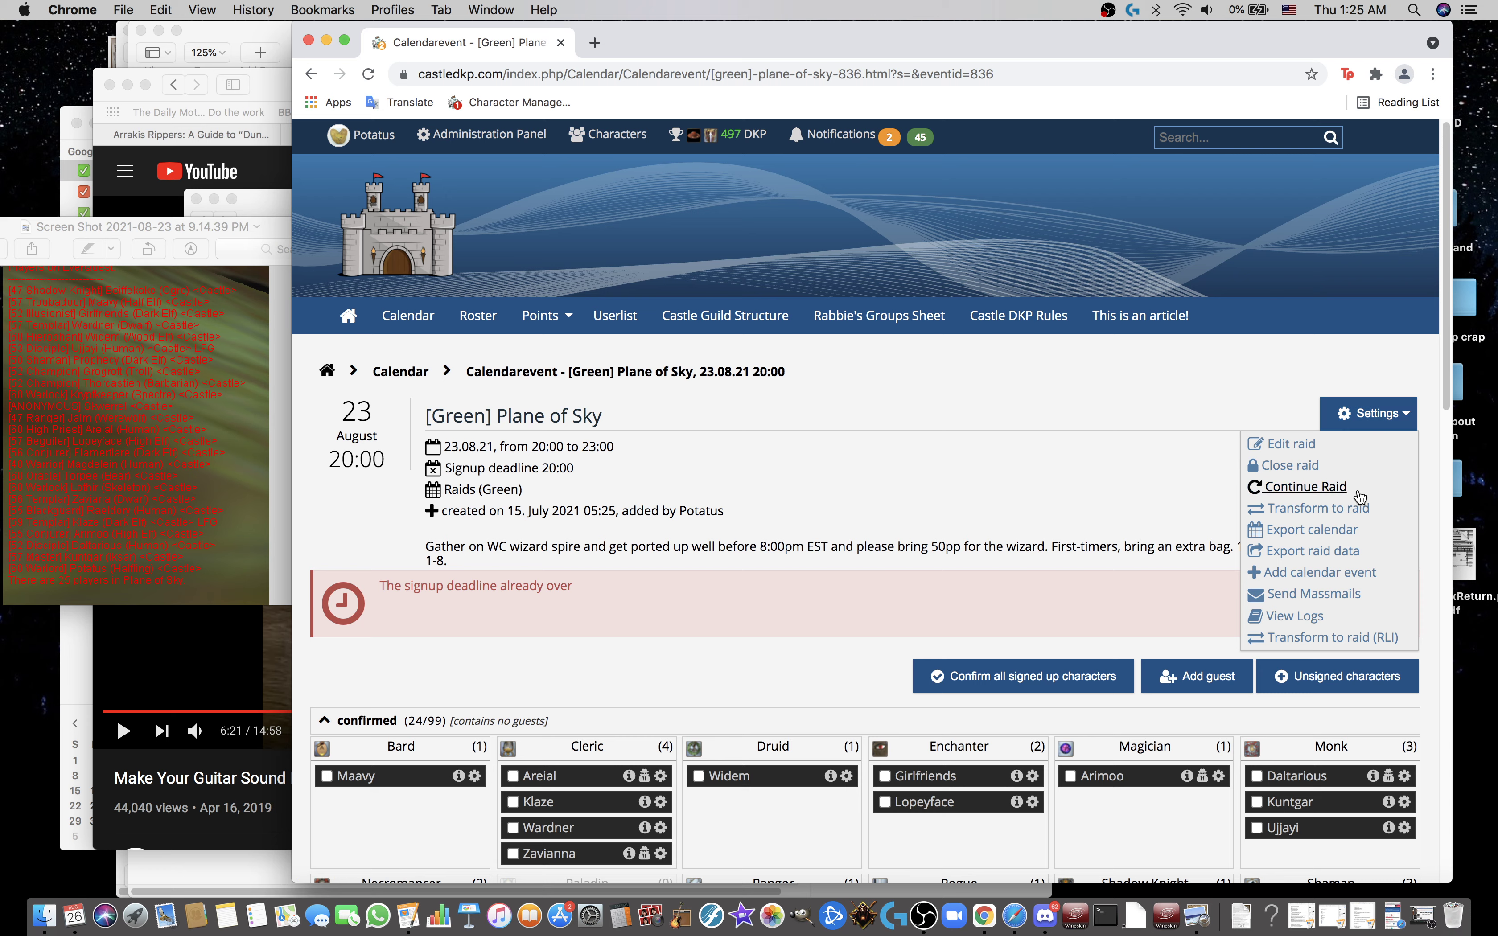
{"action": "left_click", "coordinate": [1344, 509]}
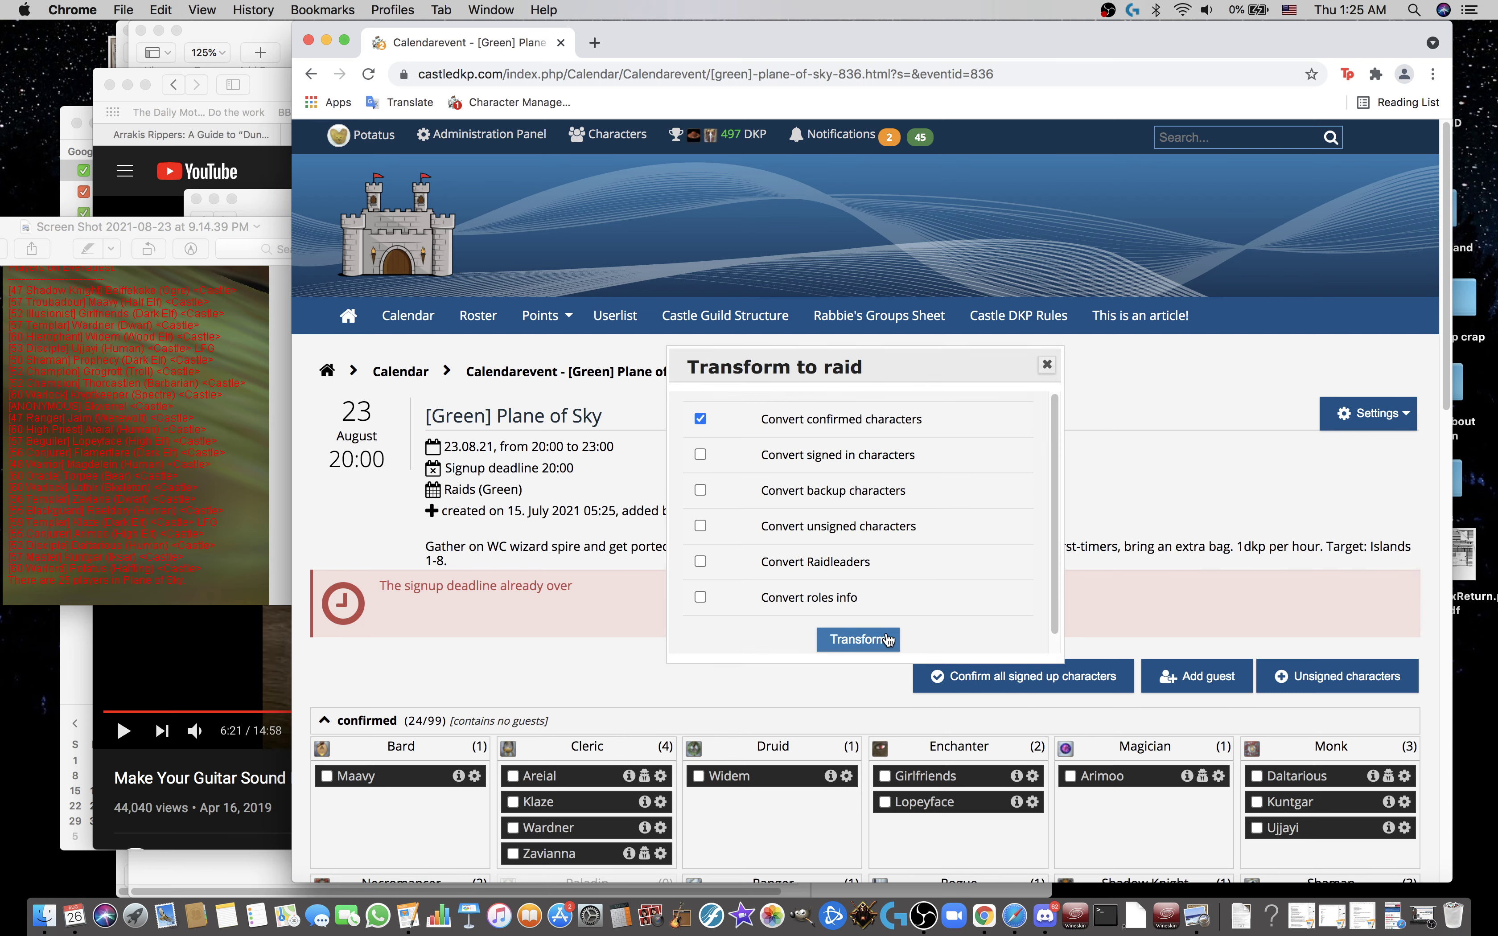
{"action": "left_click", "coordinate": [887, 640]}
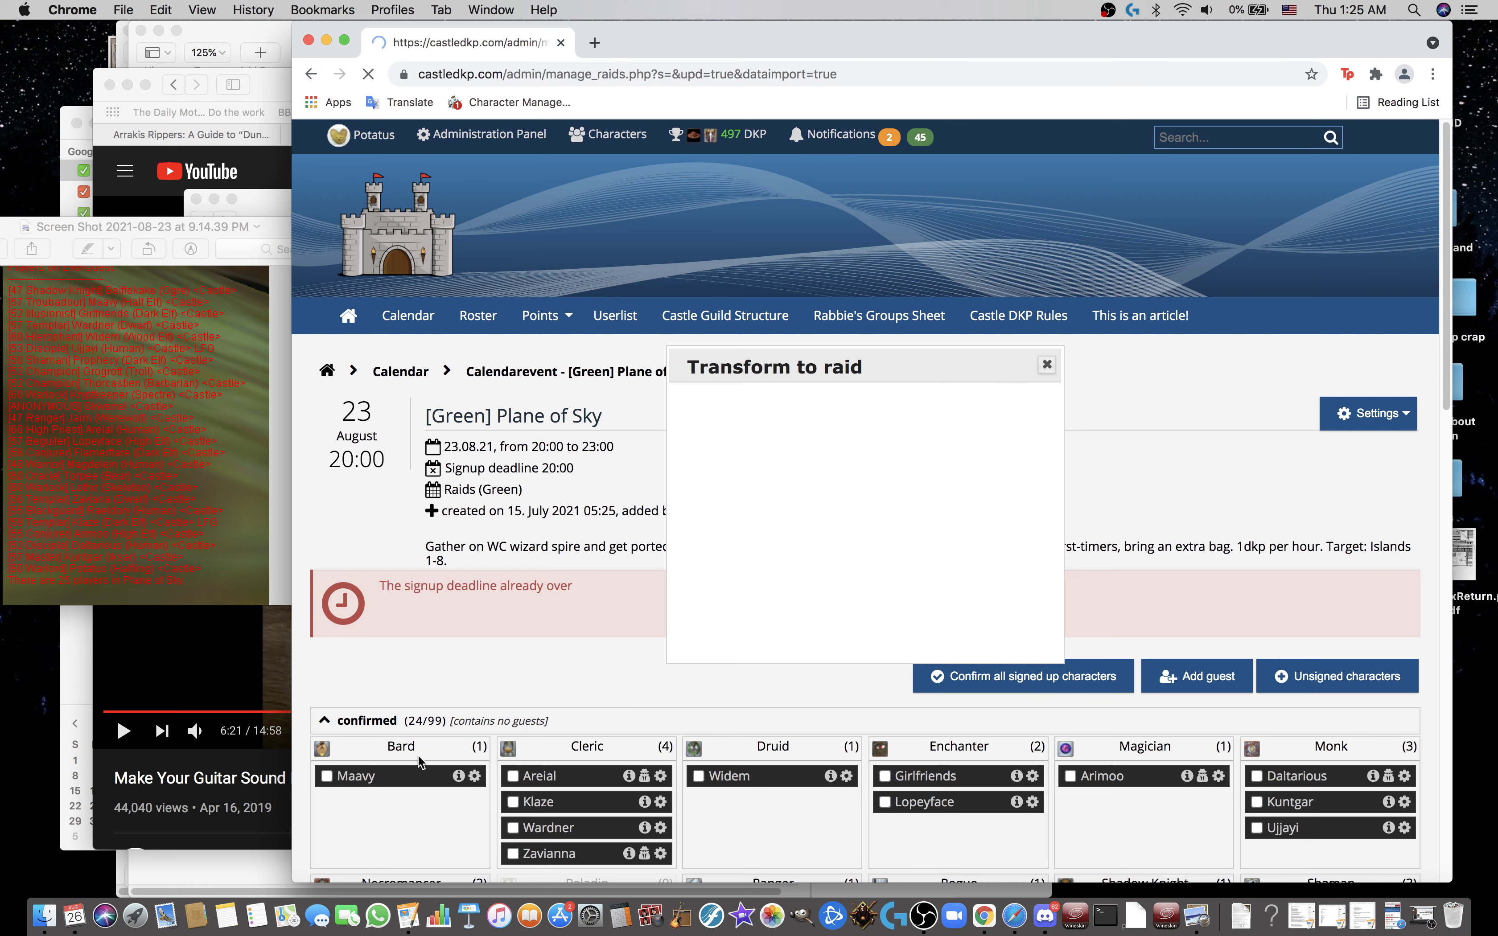
Step: Set the raid's value to 4
{"action": "scroll", "coordinate": [442, 650], "scroll_direction": "down", "scroll_amount": 6}
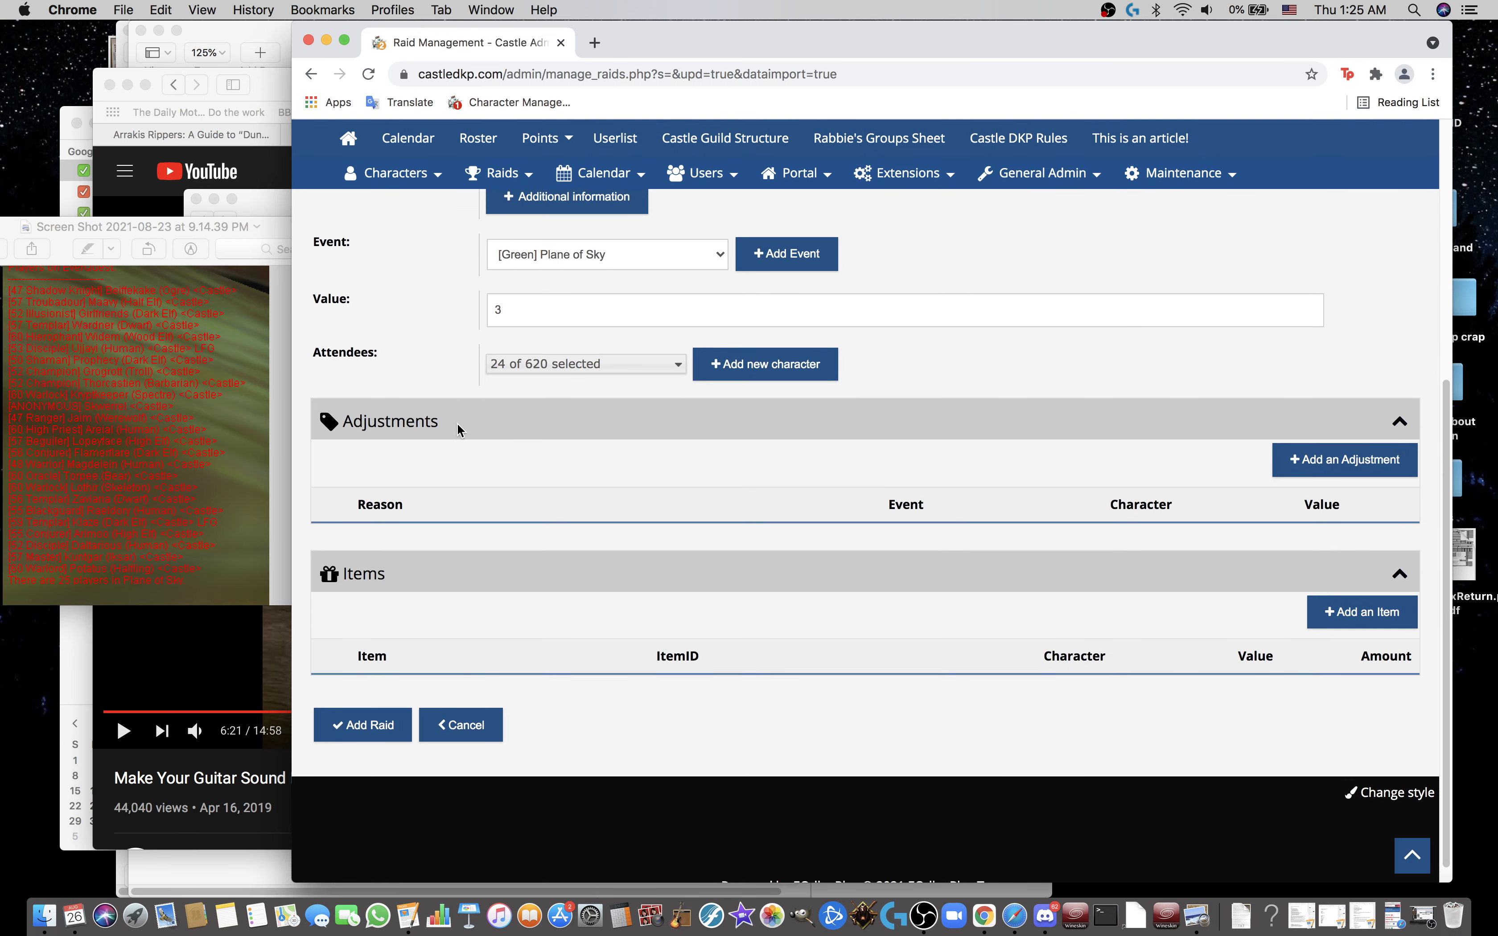
{"action": "left_click", "coordinate": [528, 311]}
{"action": "type", "text": "43"}
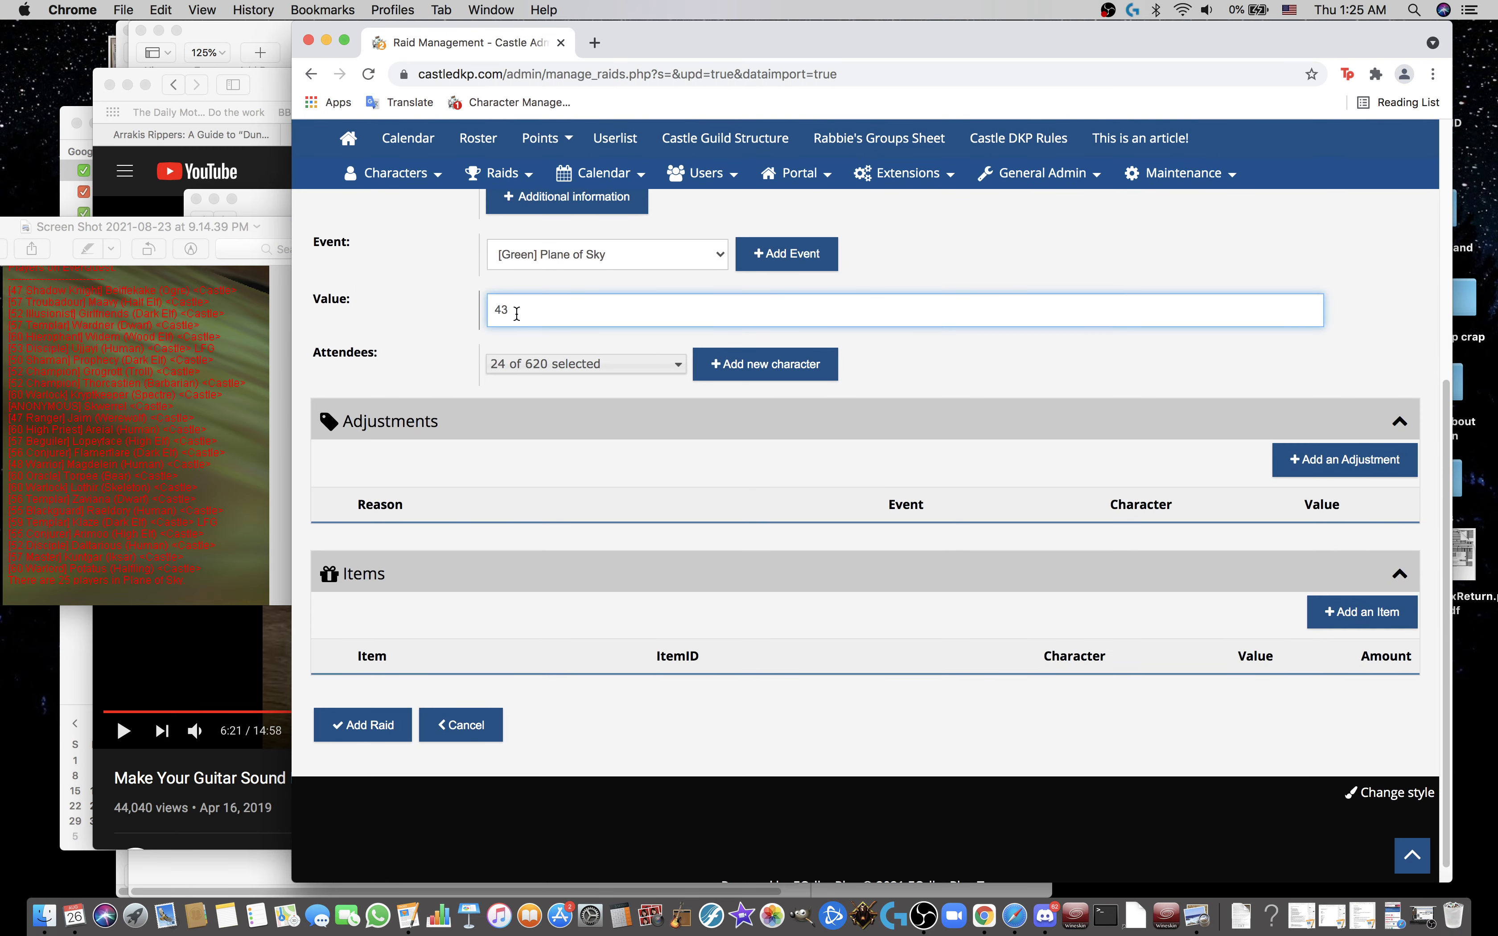
{"action": "key", "text": "BackSpace"}
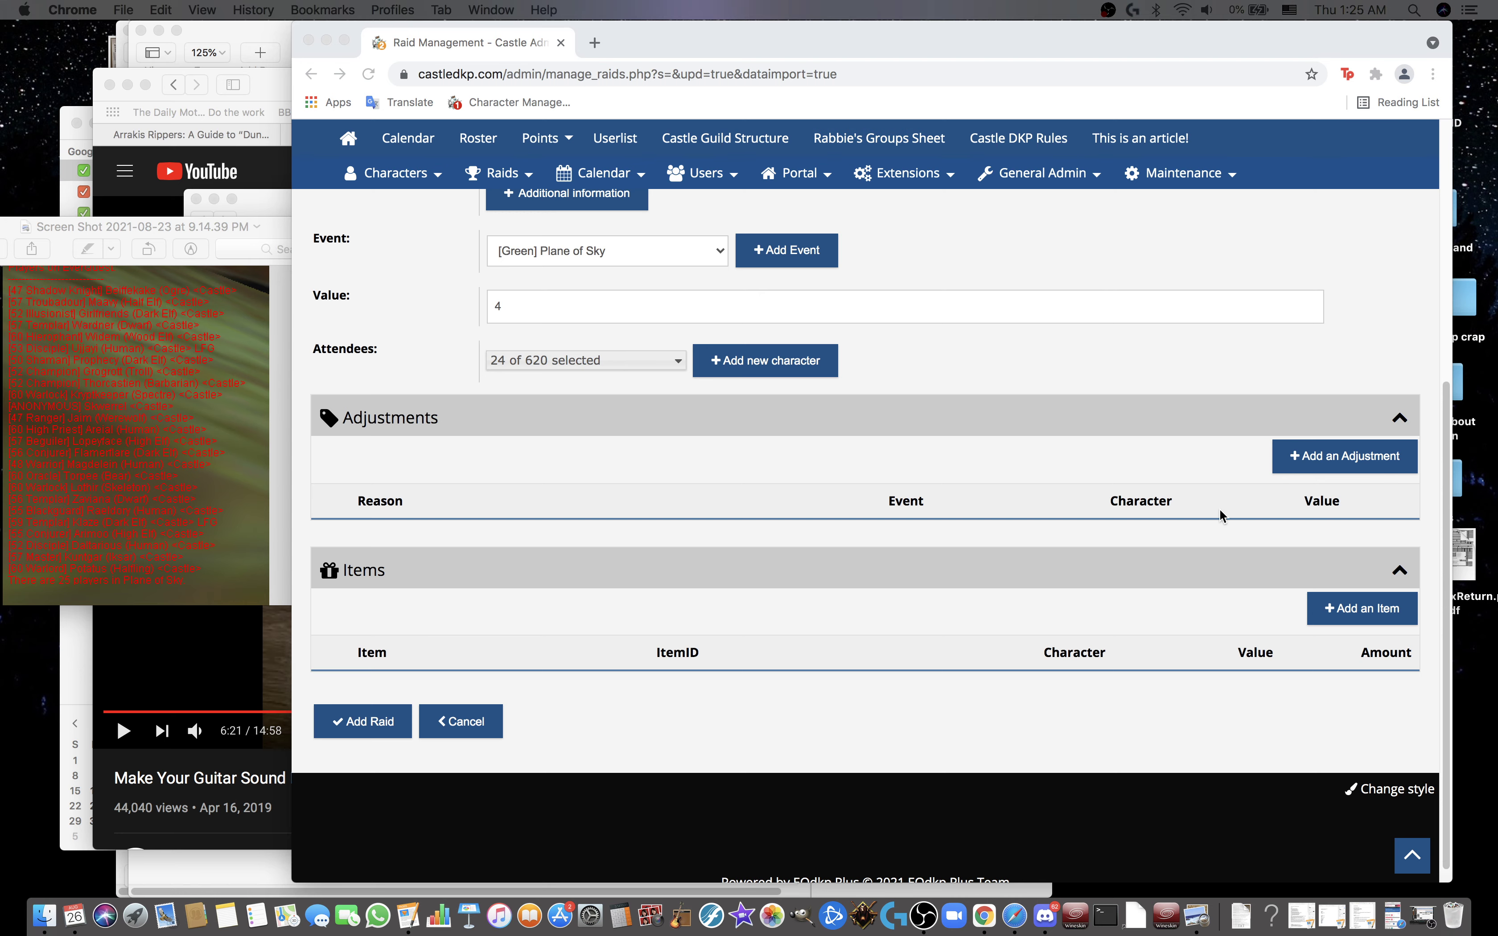
Step: Add an adjustment to the raid with the reason "in after 8:30"
{"action": "left_click", "coordinate": [1331, 457]}
{"action": "left_click", "coordinate": [435, 553]}
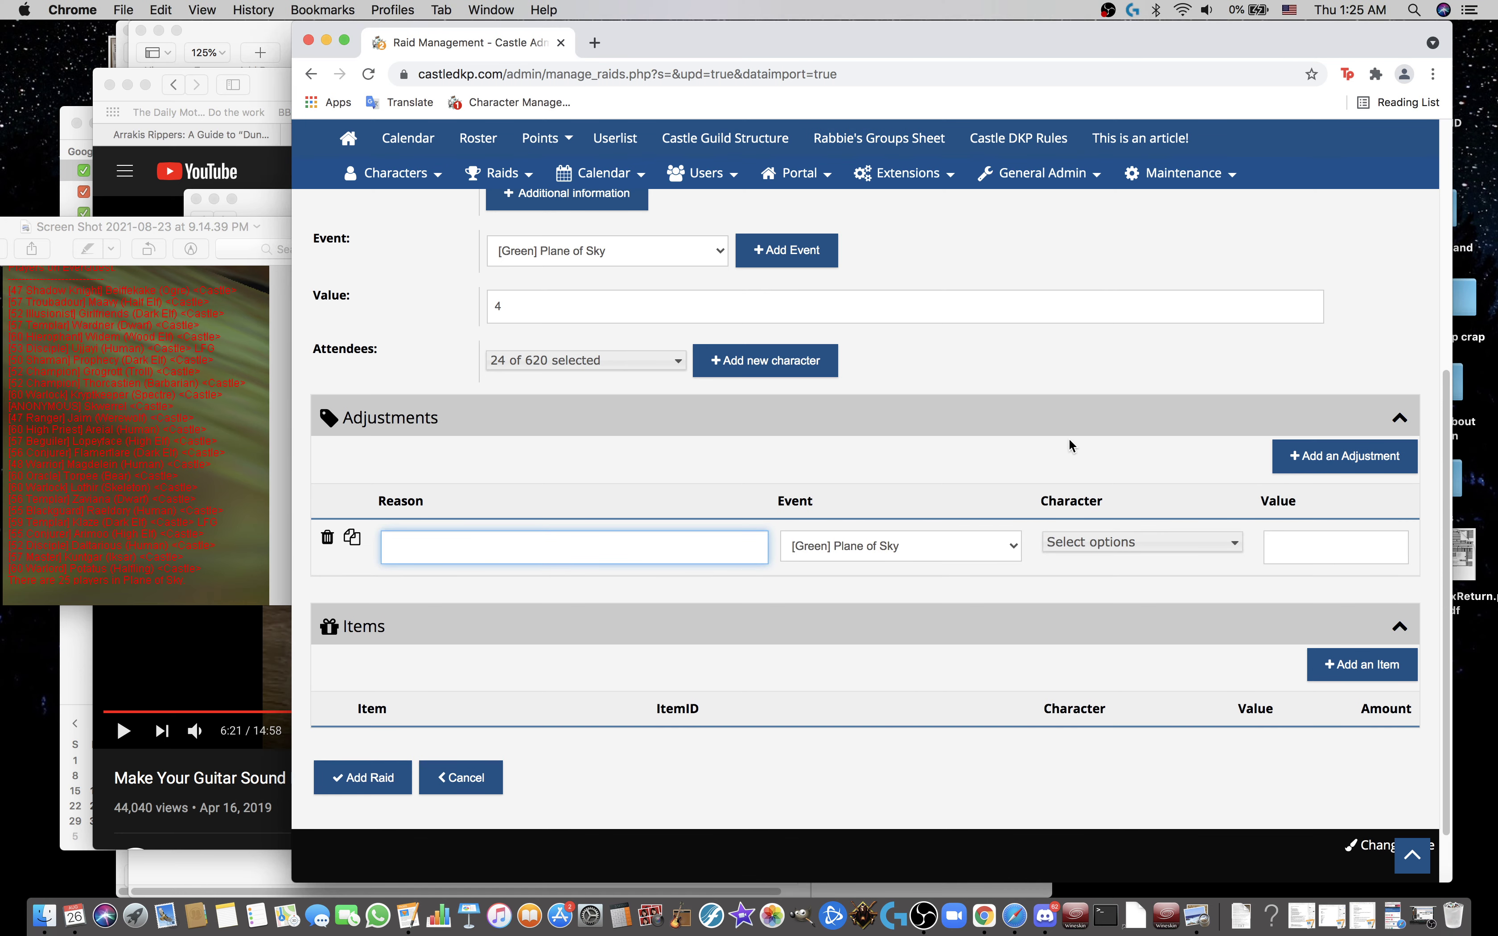
{"action": "type", "text": "in after 8:30"}
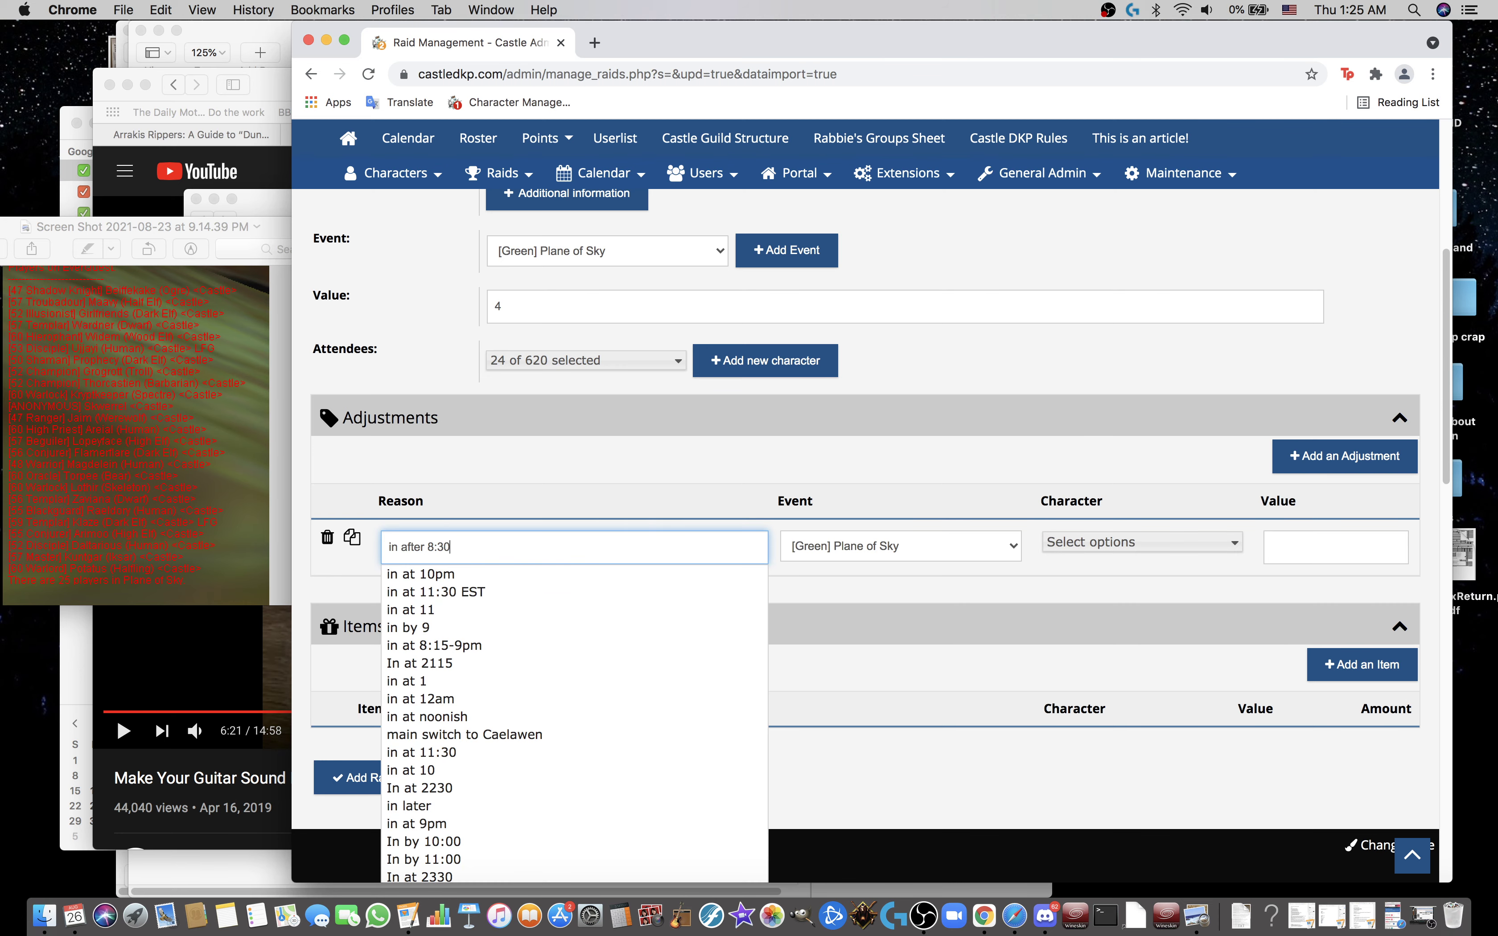
Step: Assign the characters Skwerrel, Torpee and Maavy to the "in after 8:30" adjustment
{"action": "left_click", "coordinate": [1142, 542]}
{"action": "type", "text": "skwer"}
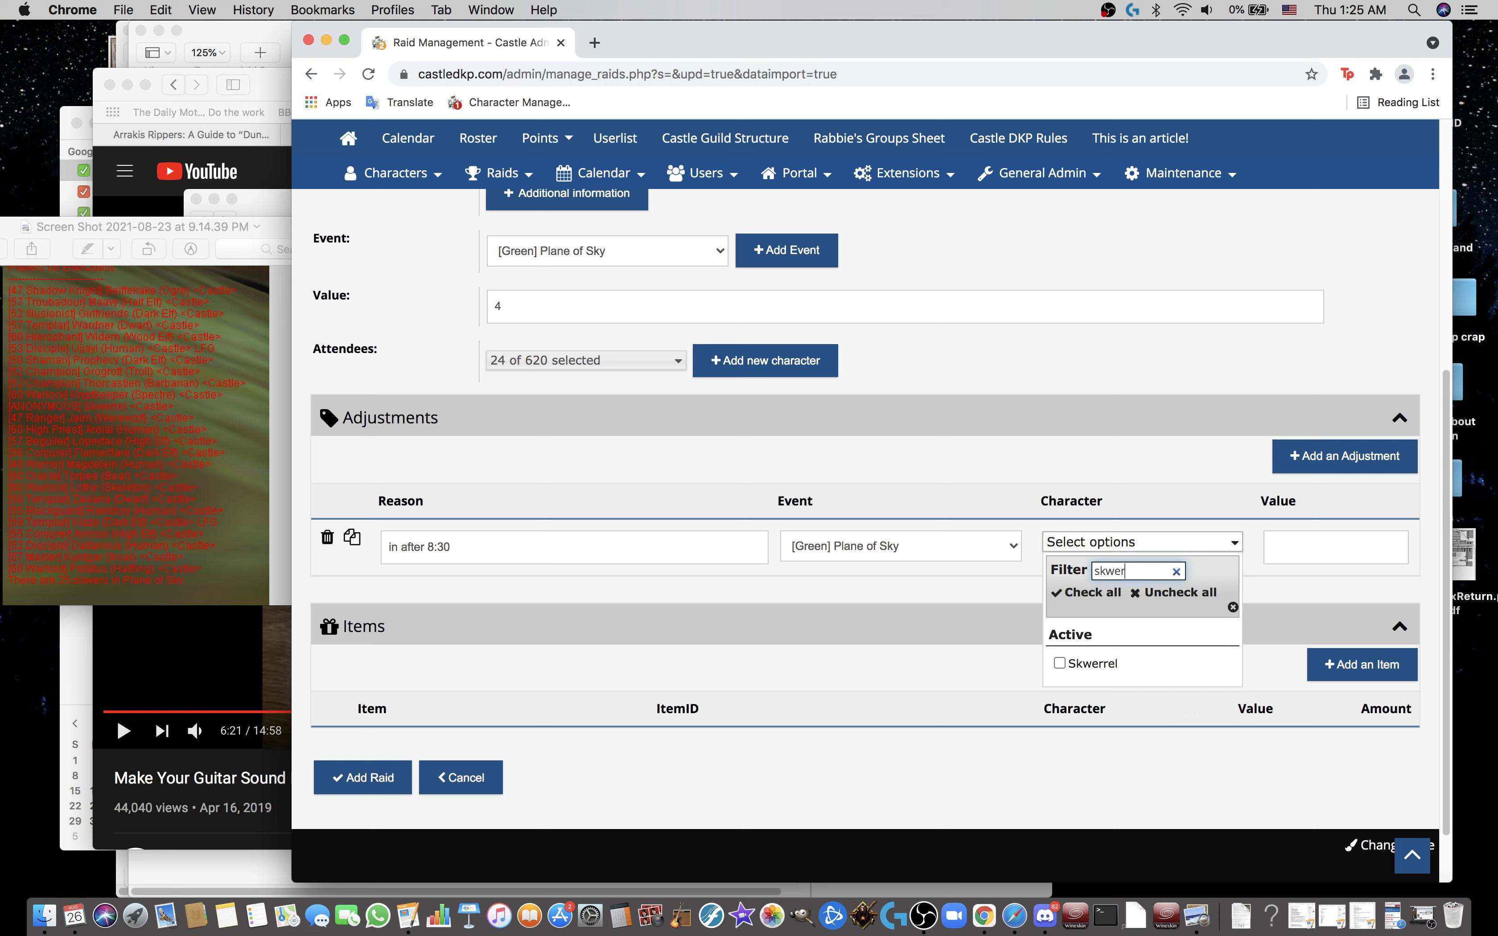
{"action": "left_click", "coordinate": [1092, 663]}
{"action": "double_click", "coordinate": [1153, 564]}
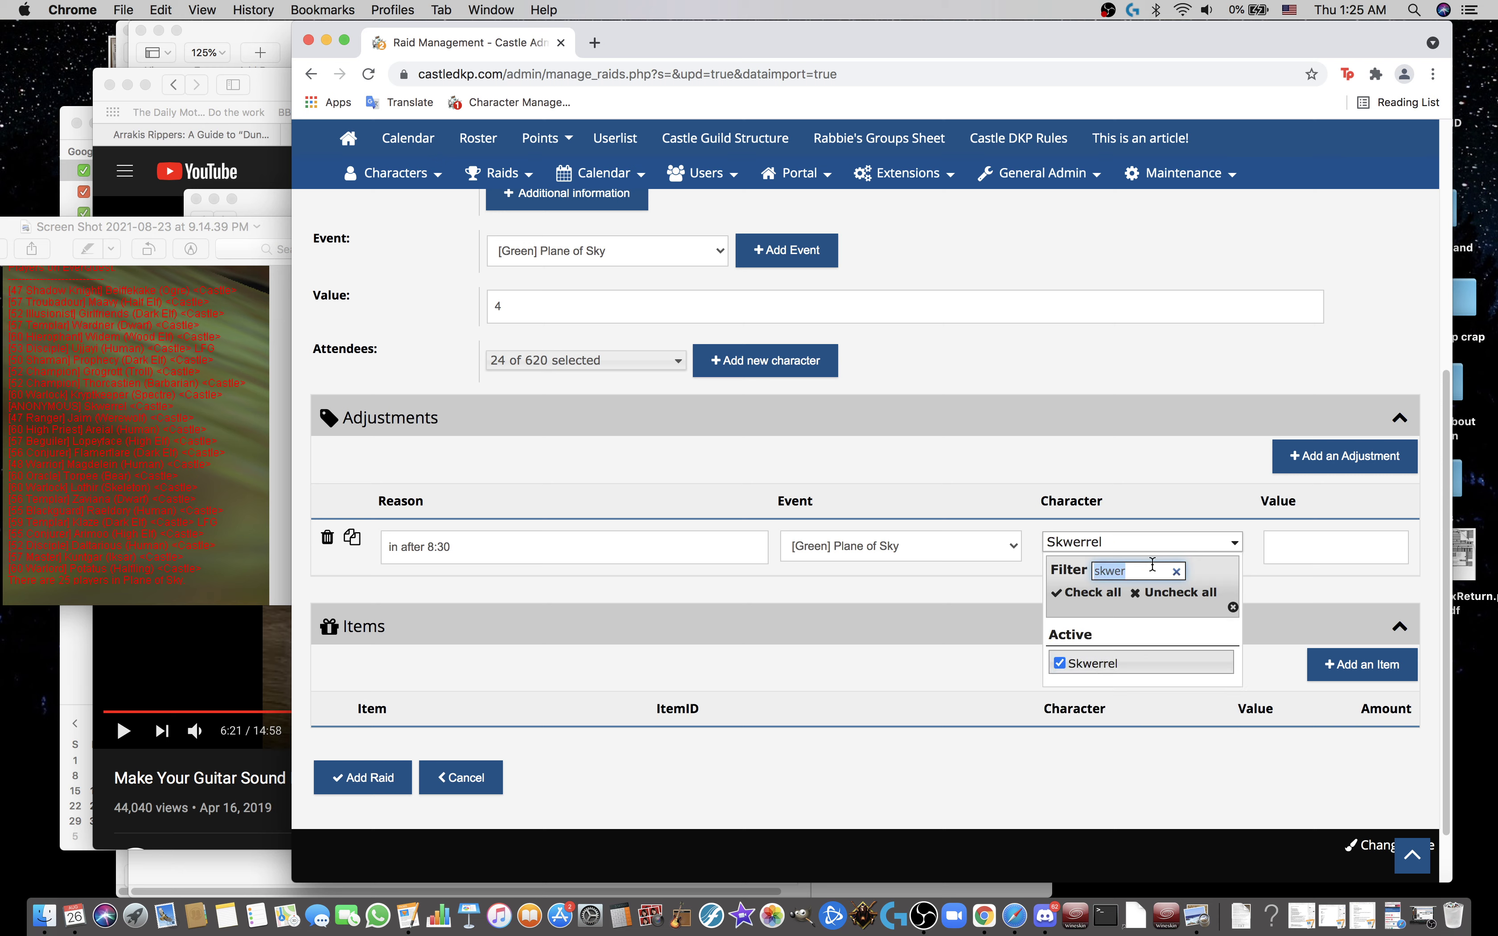
{"action": "type", "text": "torpee"}
{"action": "left_click", "coordinate": [1090, 663]}
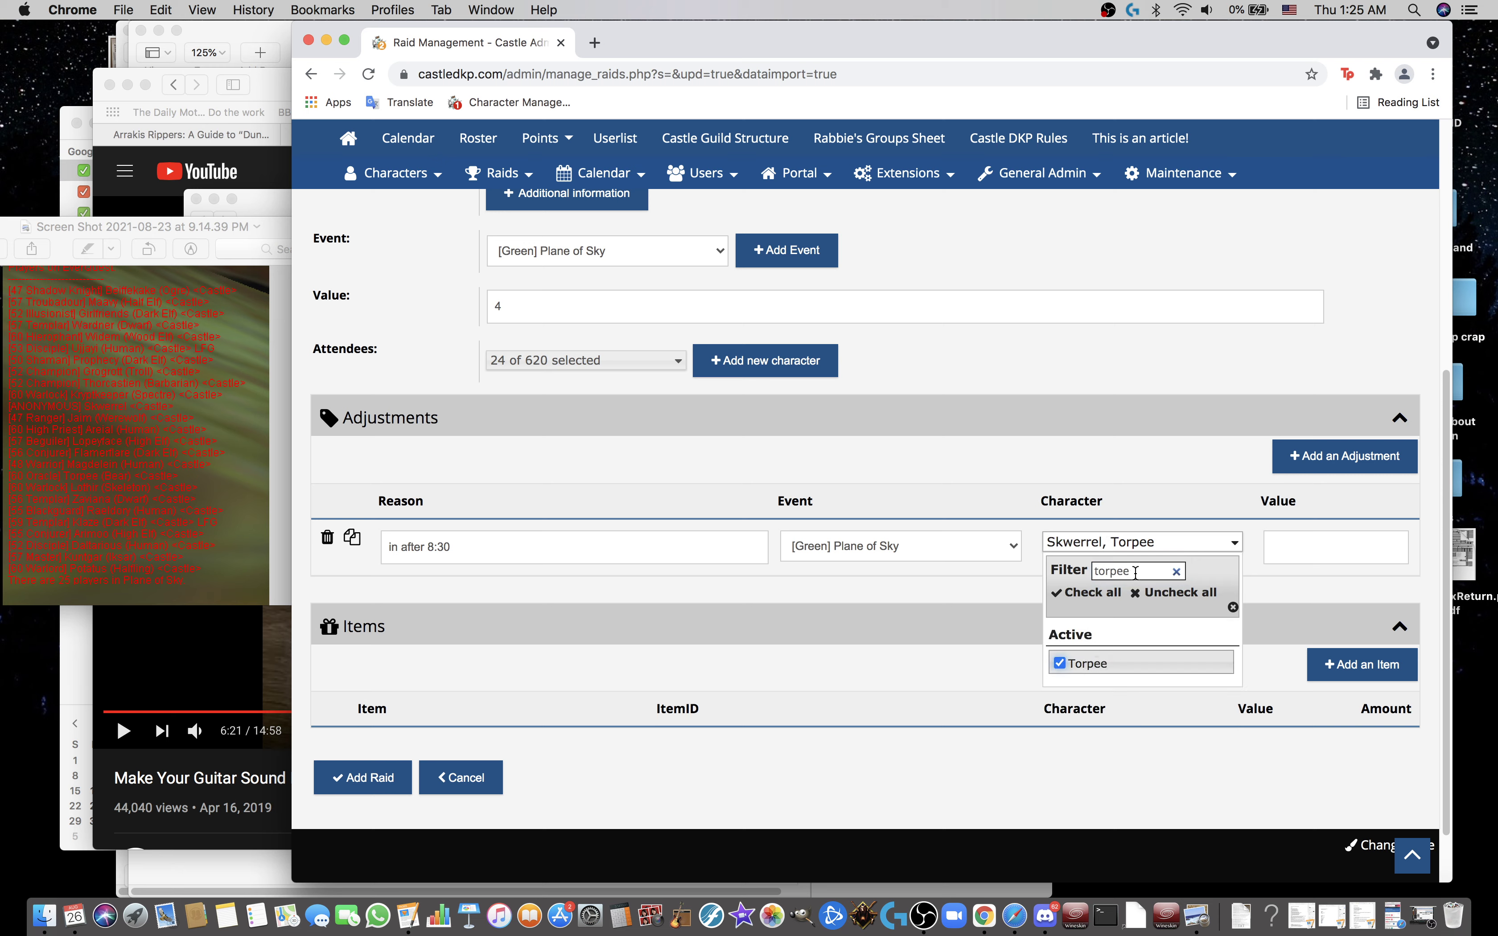
{"action": "double_click", "coordinate": [1136, 572]}
{"action": "type", "text": "maavy"}
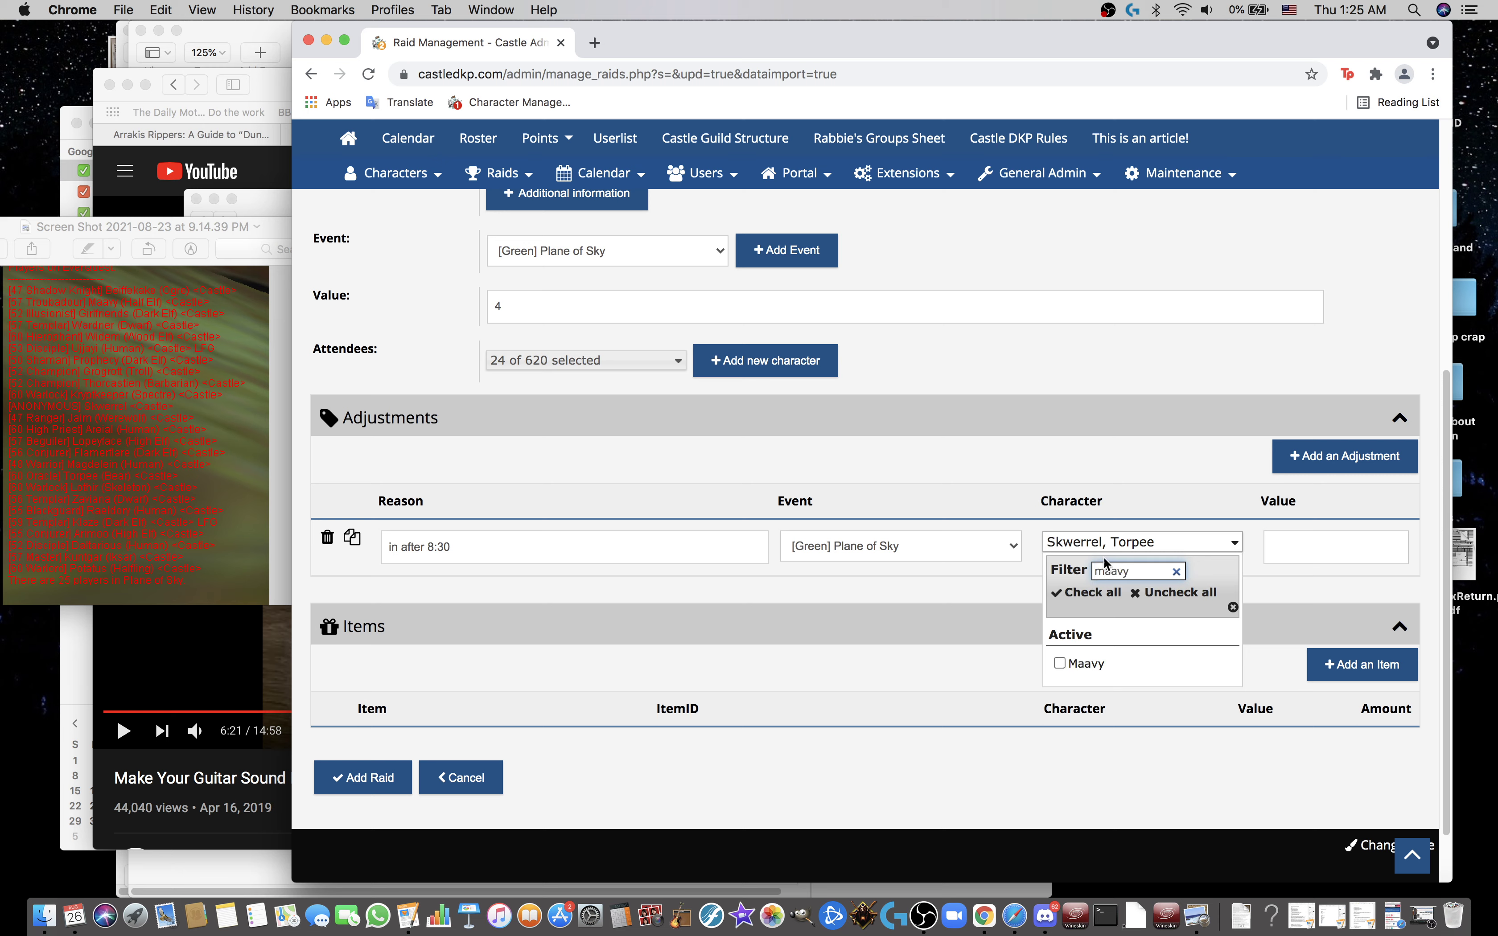
{"action": "left_click", "coordinate": [1089, 663]}
{"action": "left_click", "coordinate": [645, 555]}
Step: Set the value of the "in after 8:30" adjustment to -1
{"action": "left_click", "coordinate": [1335, 547]}
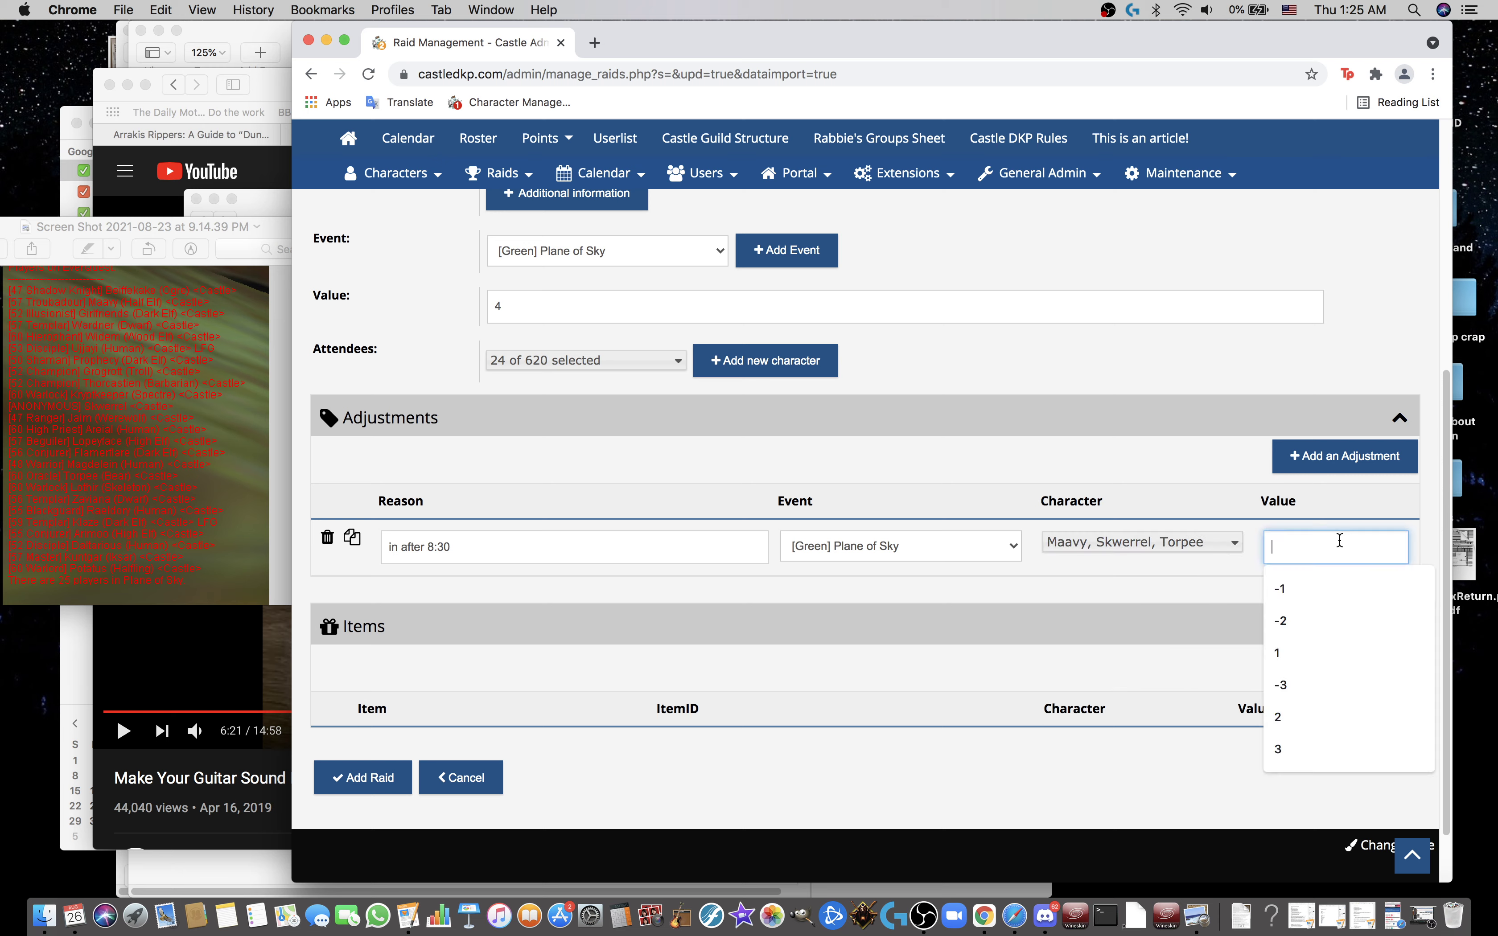
{"action": "type", "text": "-1"}
{"action": "left_click", "coordinate": [1024, 459]}
{"action": "scroll", "coordinate": [1025, 459], "scroll_direction": "down", "scroll_amount": 1}
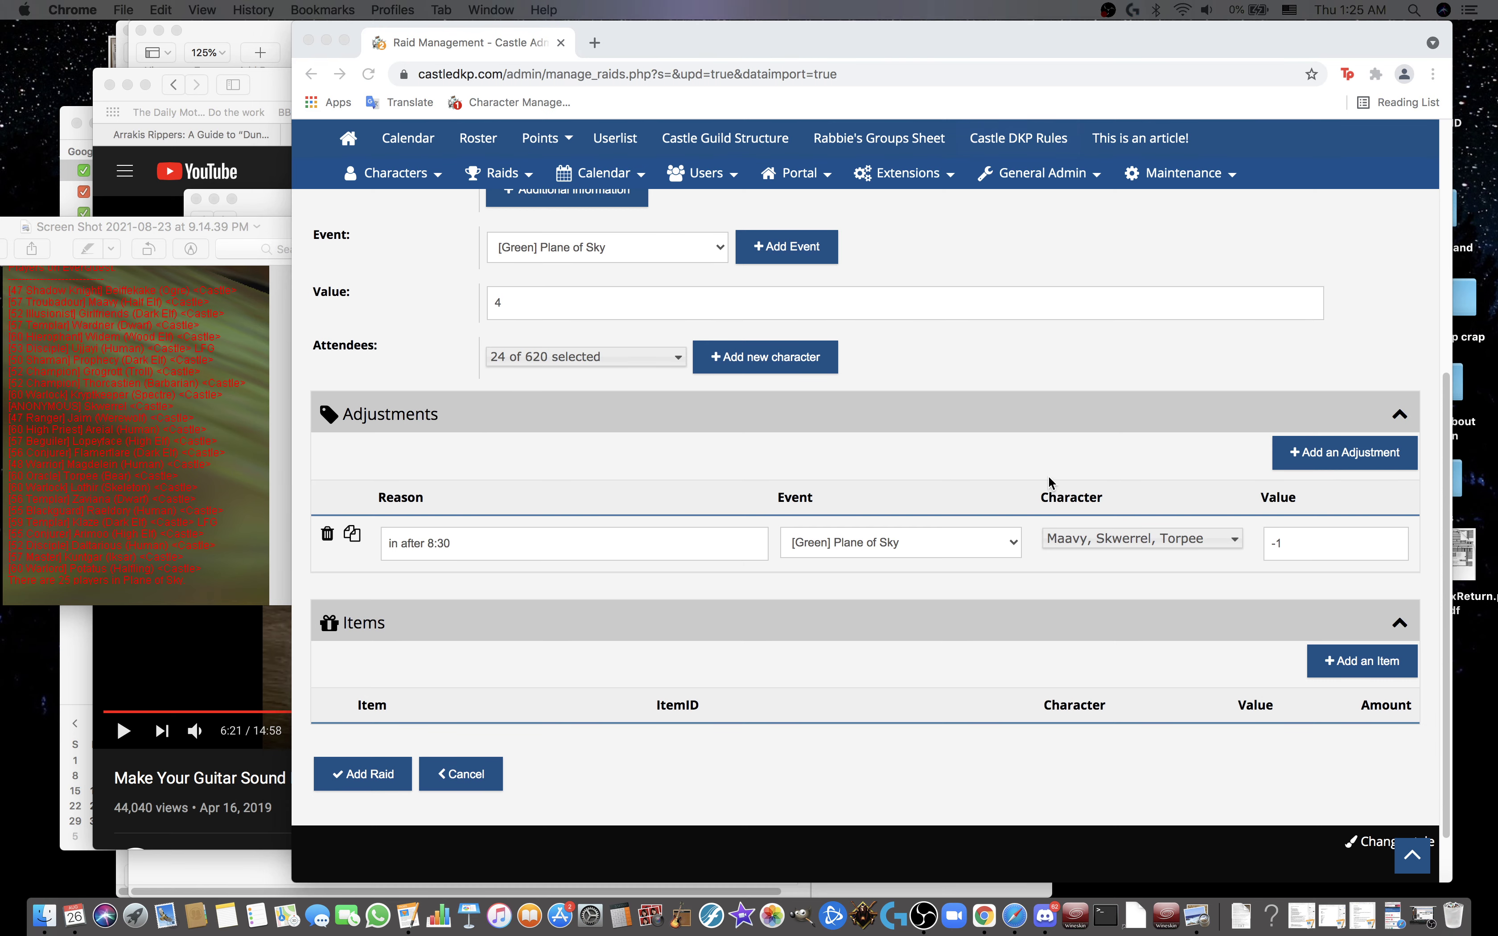
{"action": "left_click", "coordinate": [1050, 483]}
{"action": "scroll", "coordinate": [1176, 458], "scroll_direction": "down", "scroll_amount": 2}
{"action": "left_click", "coordinate": [1345, 384]}
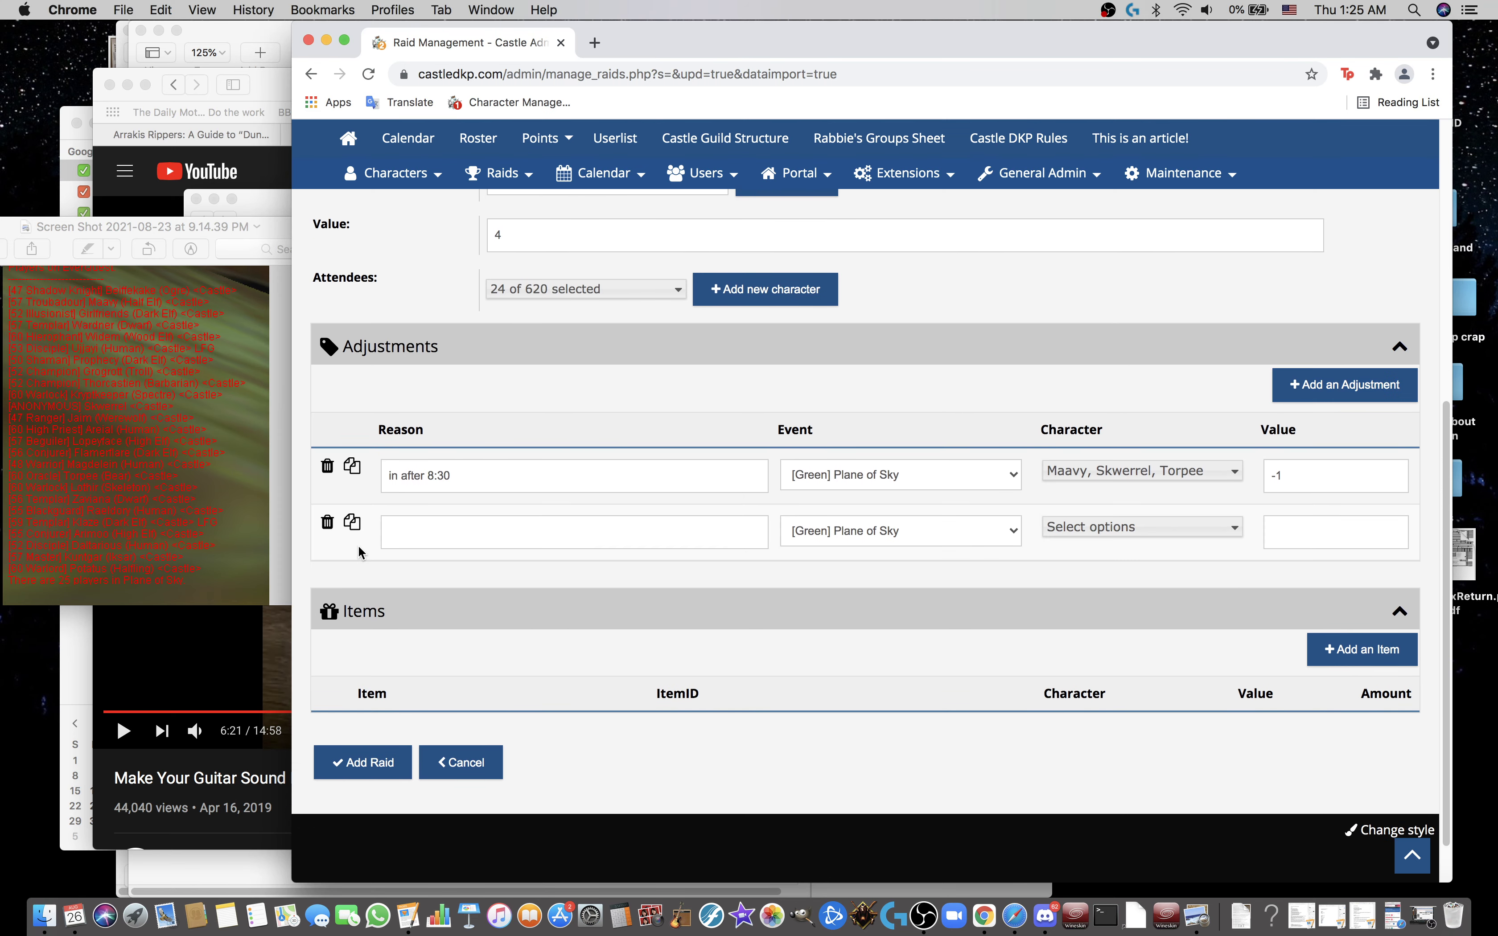
{"action": "left_click", "coordinate": [438, 540]}
{"action": "type", "text": "out at "}
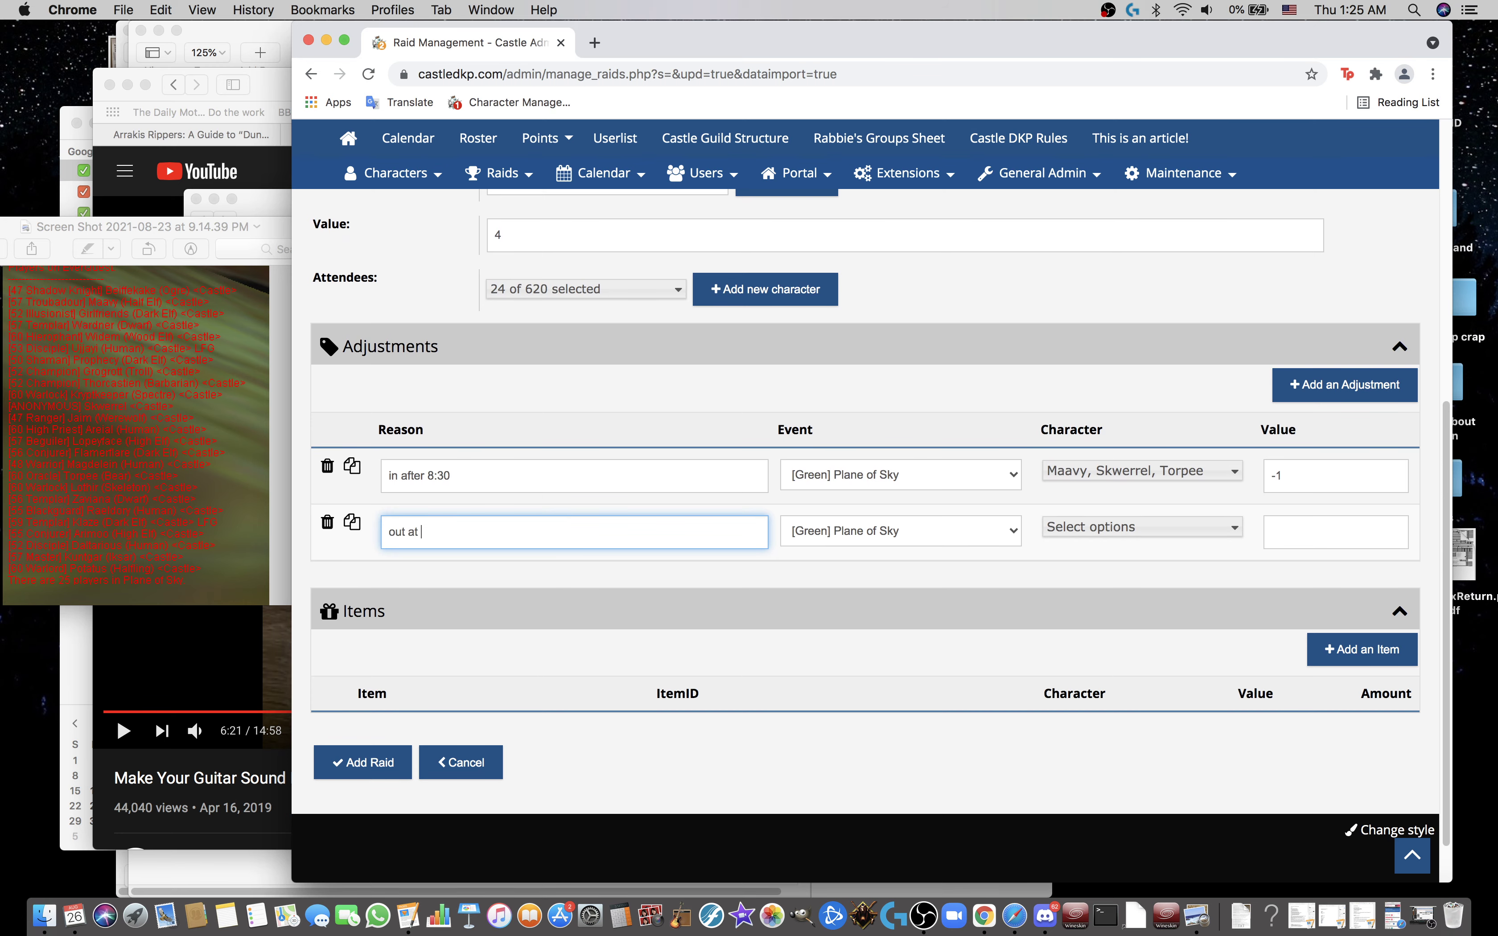
{"action": "type", "text": "(time)"}
{"action": "key", "text": "super+a"}
{"action": "key", "text": "super+x"}
{"action": "left_click", "coordinate": [1139, 527]}
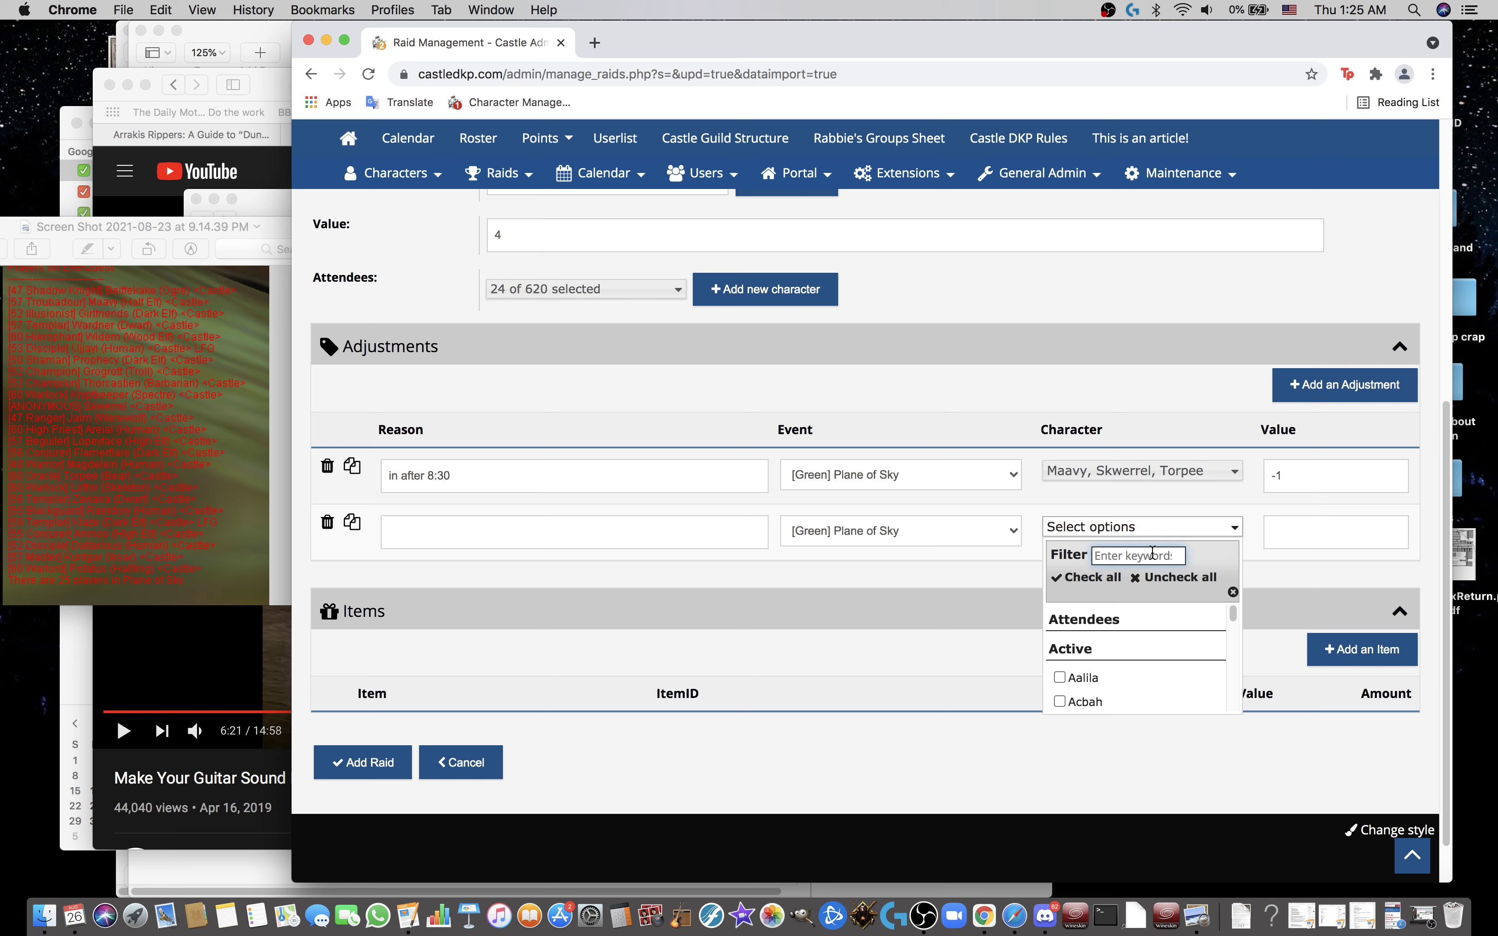
{"action": "type", "text": "potatus"}
{"action": "left_click", "coordinate": [1164, 619]}
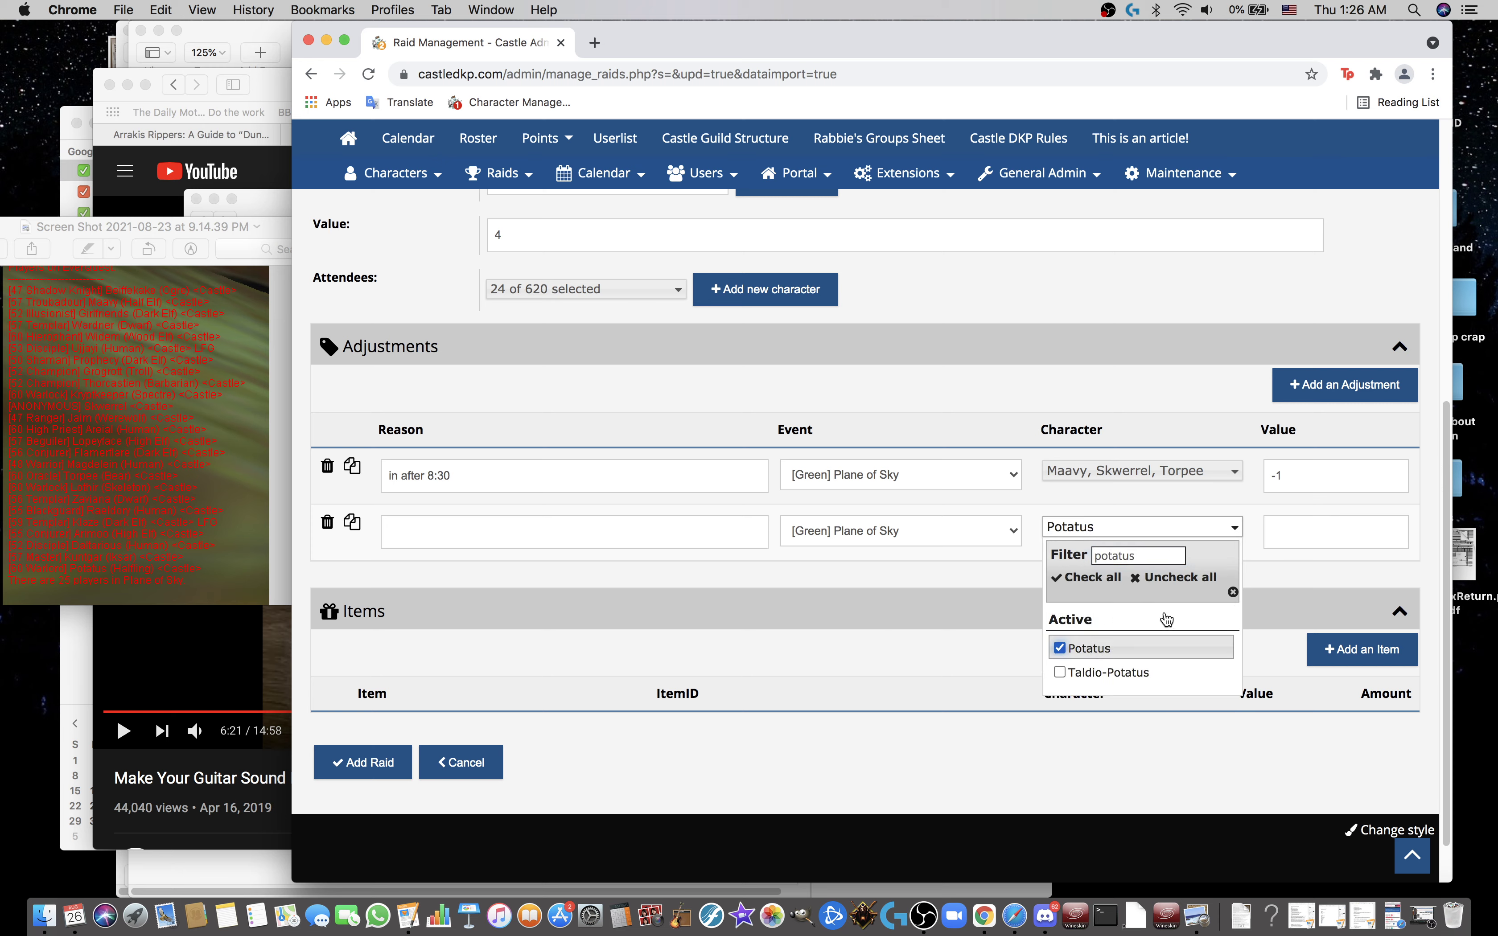
{"action": "left_click", "coordinate": [1330, 531]}
{"action": "type", "text": "-2"}
{"action": "left_click", "coordinate": [749, 632]}
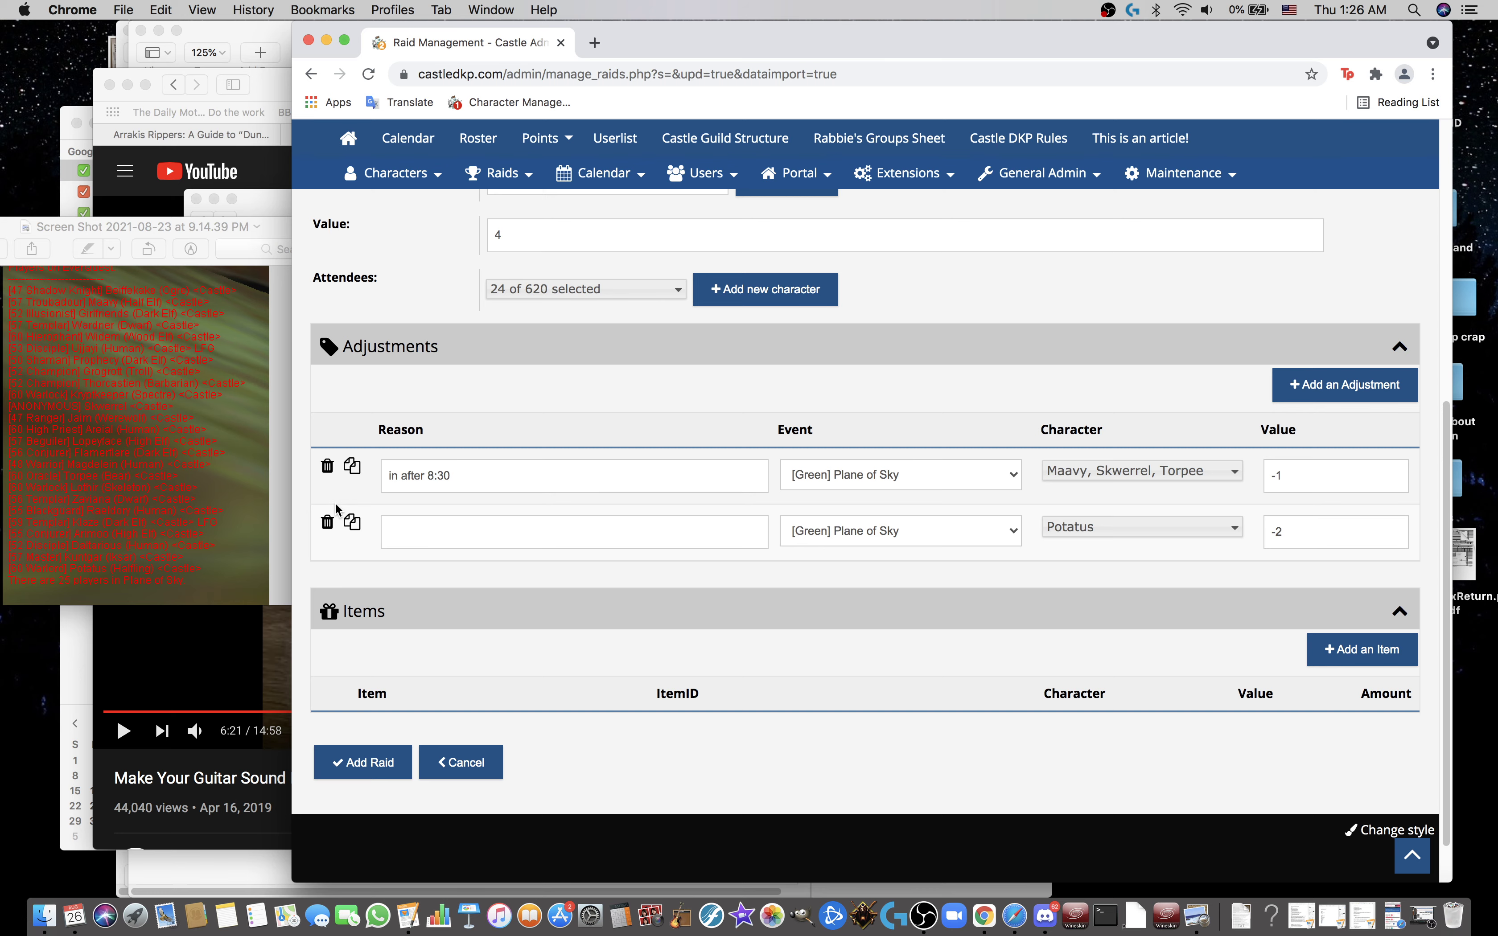
{"action": "left_click", "coordinate": [327, 522]}
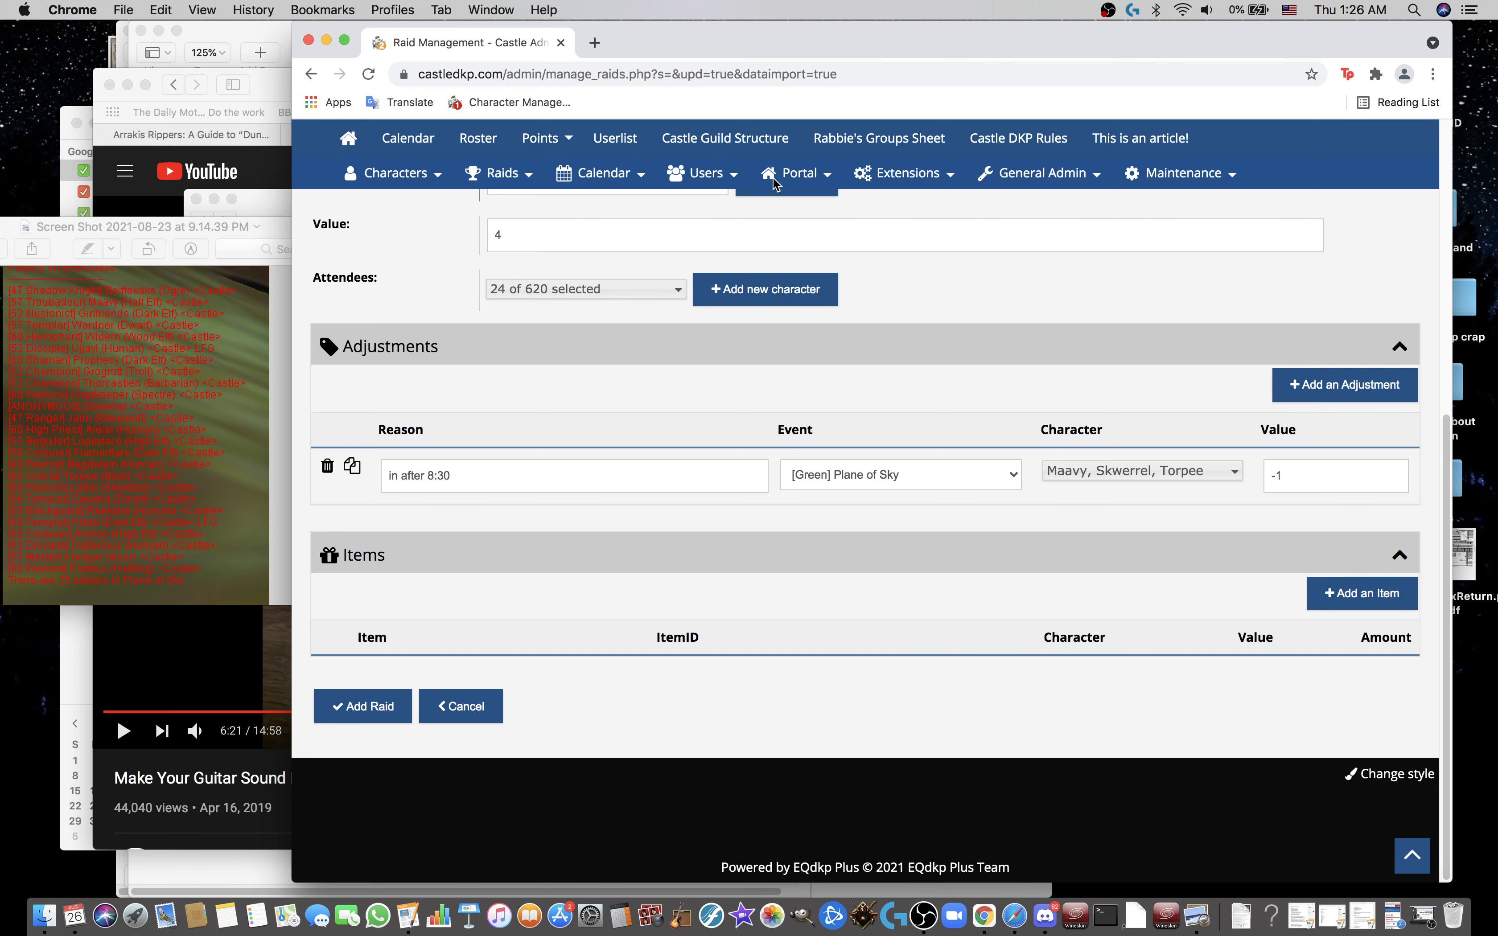
Step: Add eight blank item rows to the raid
{"action": "left_click", "coordinate": [1369, 603]}
{"action": "left_click", "coordinate": [1368, 605]}
{"action": "left_click", "coordinate": [1369, 605]}
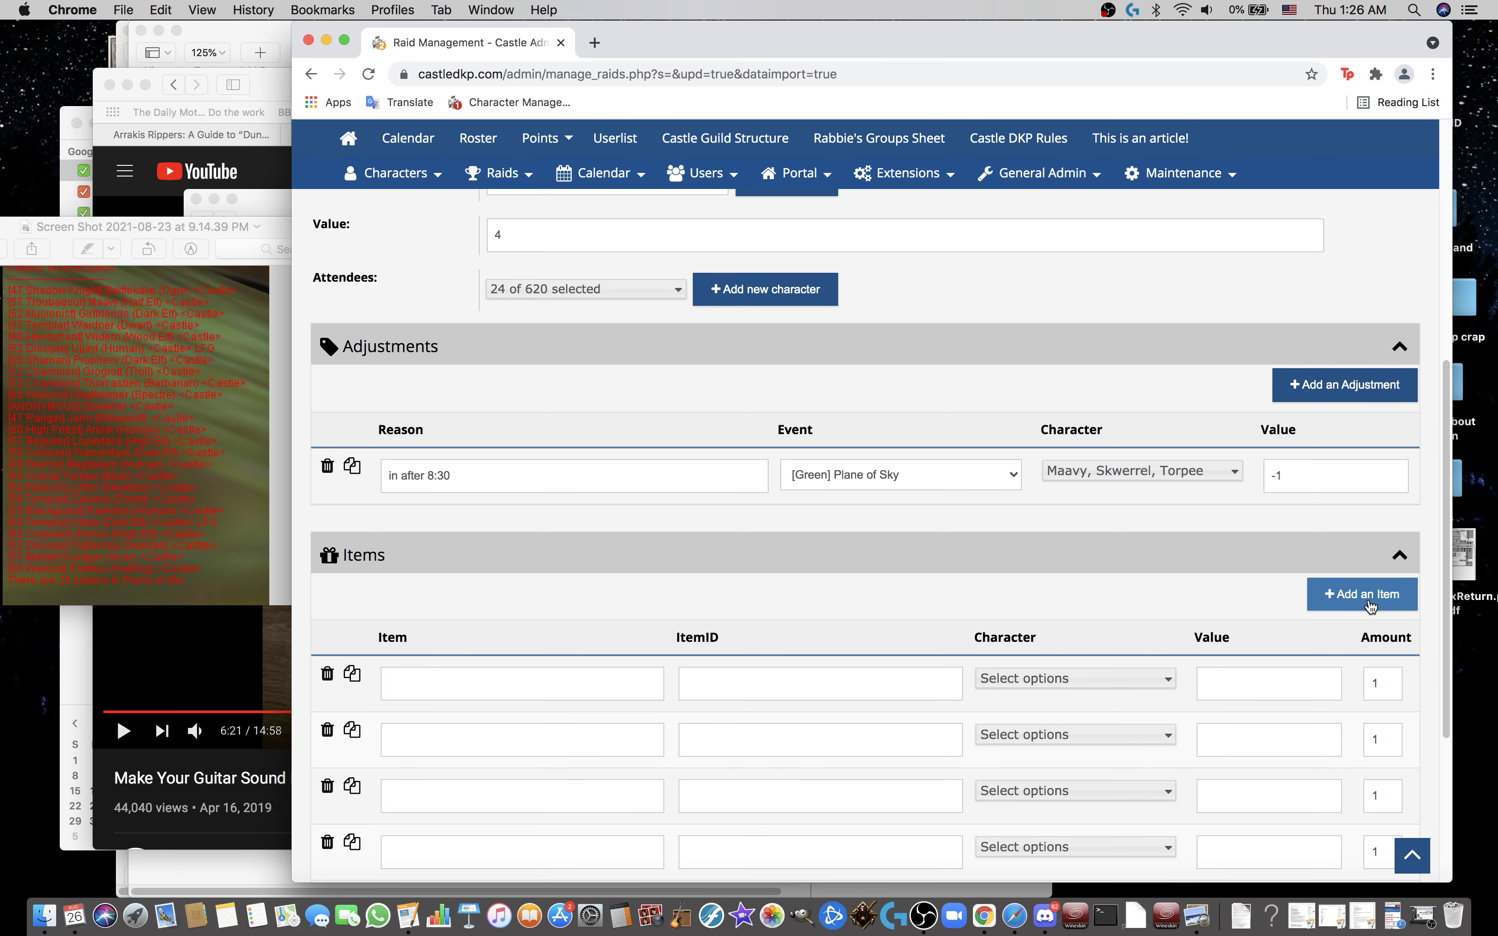
{"action": "left_click", "coordinate": [1371, 605]}
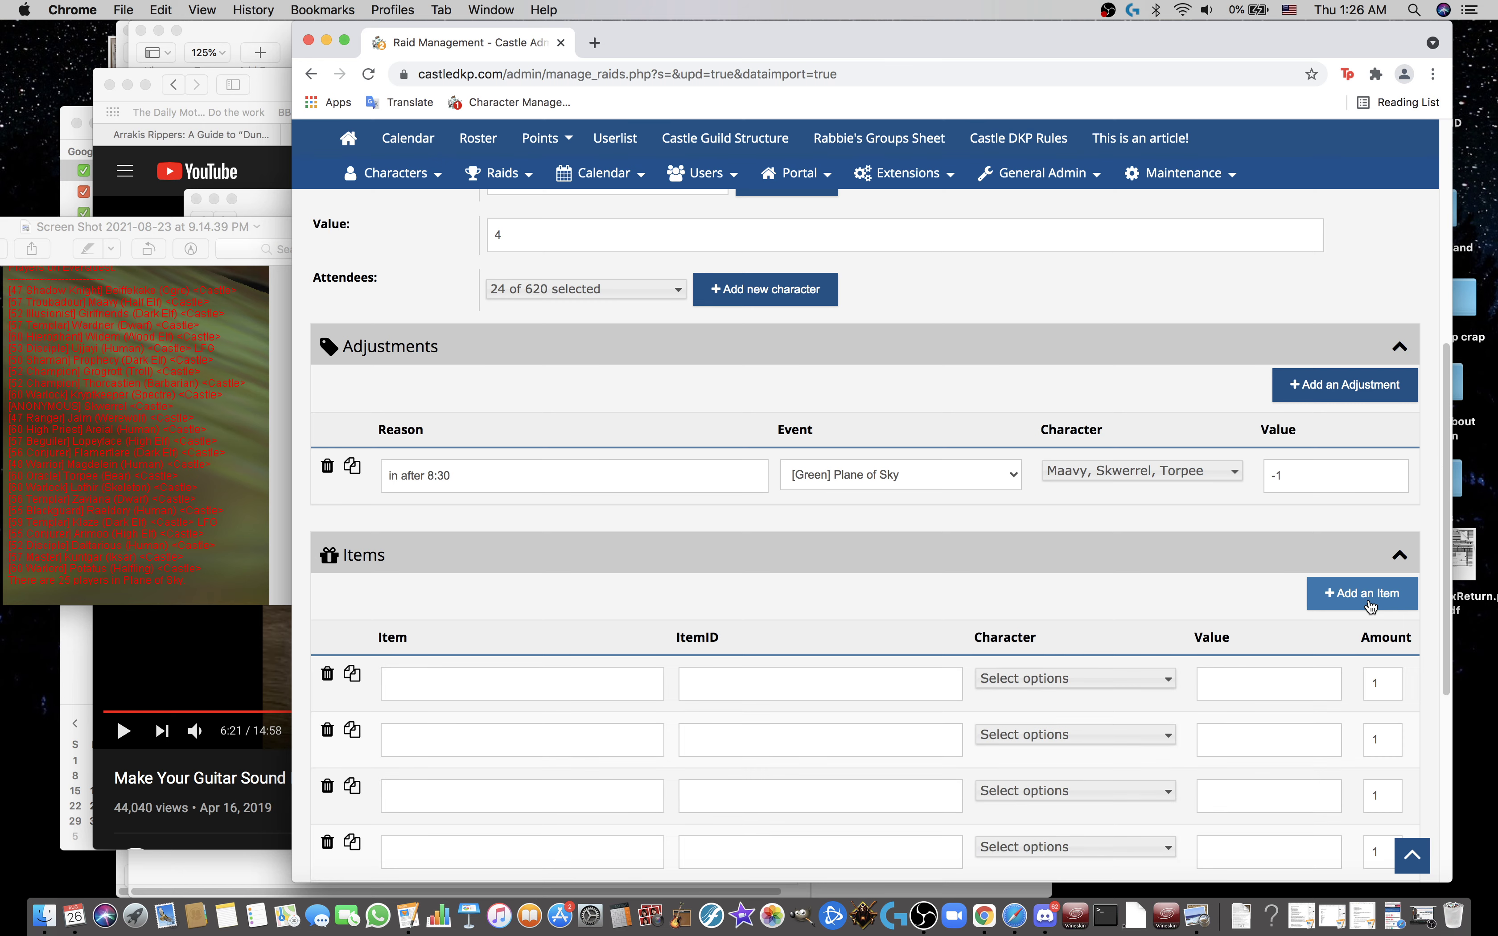
Step: Fill in the first item row as Leather Cord, awarded to Prophecy with a value of 1
{"action": "scroll", "coordinate": [804, 582], "scroll_direction": "down", "scroll_amount": 5}
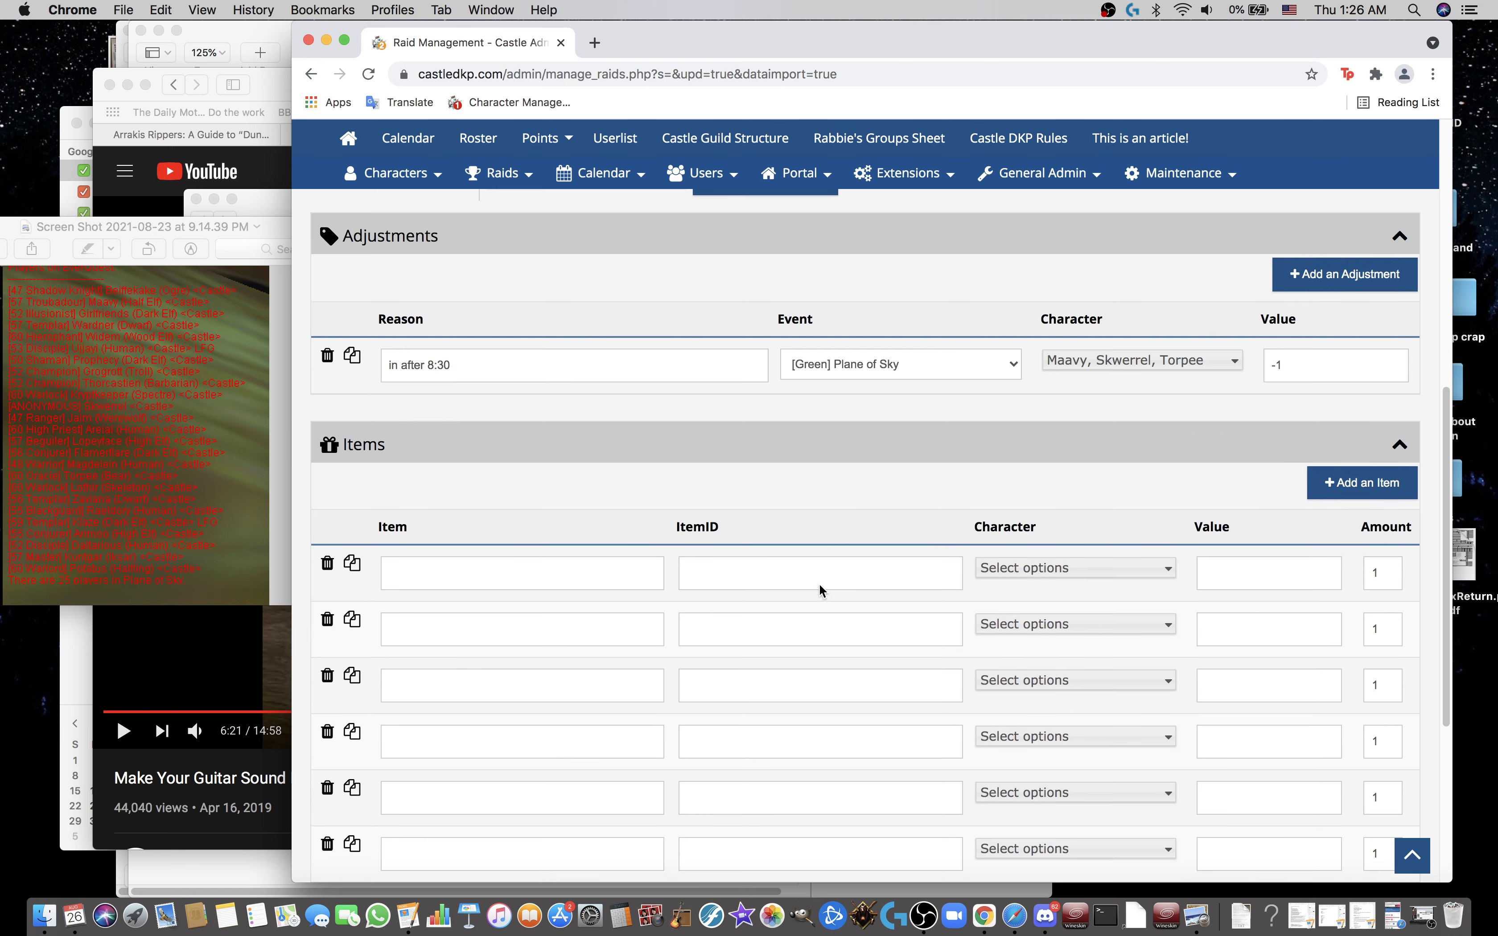
{"action": "scroll", "coordinate": [793, 568], "scroll_direction": "down", "scroll_amount": 2}
{"action": "left_click", "coordinate": [500, 286]}
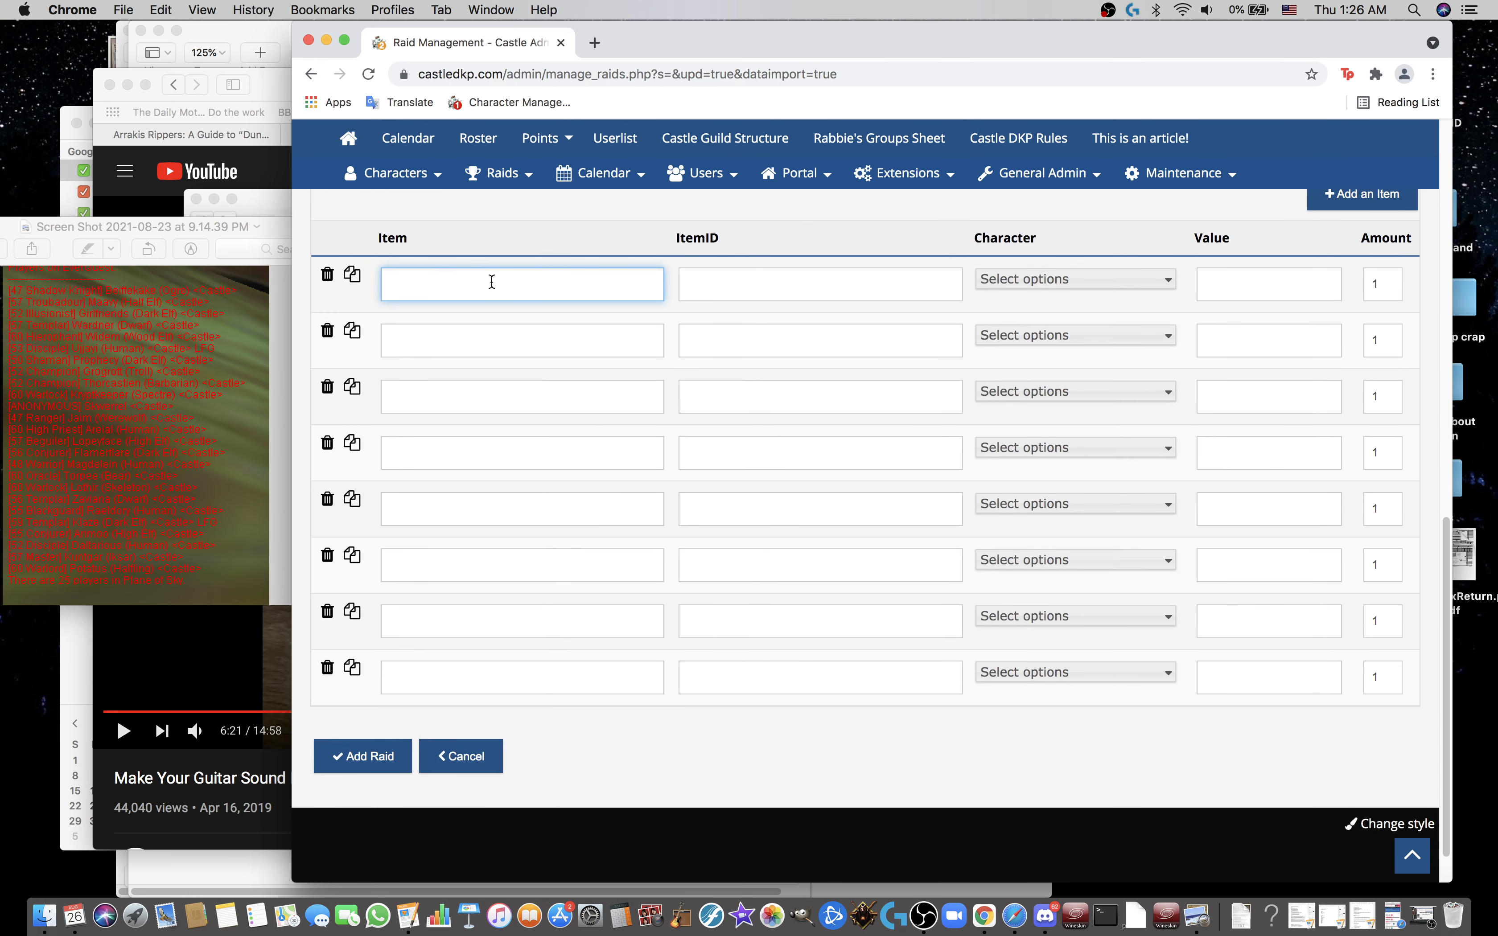
{"action": "type", "text": "Leather Cord"}
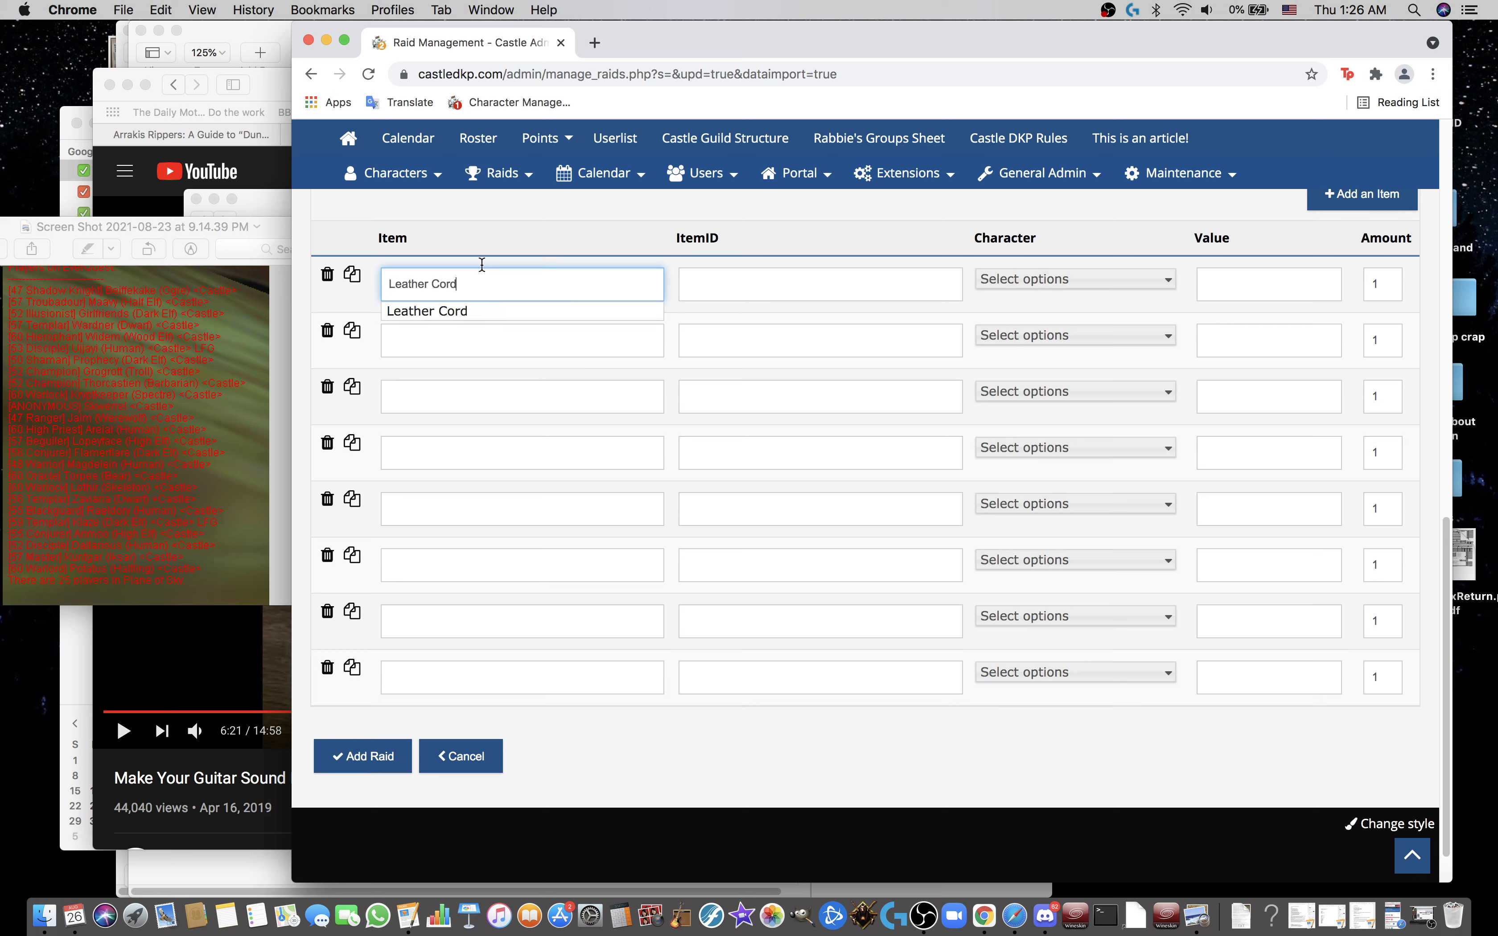
{"action": "key", "text": "Tab"}
{"action": "key", "text": "Tab"}
{"action": "key", "text": "space"}
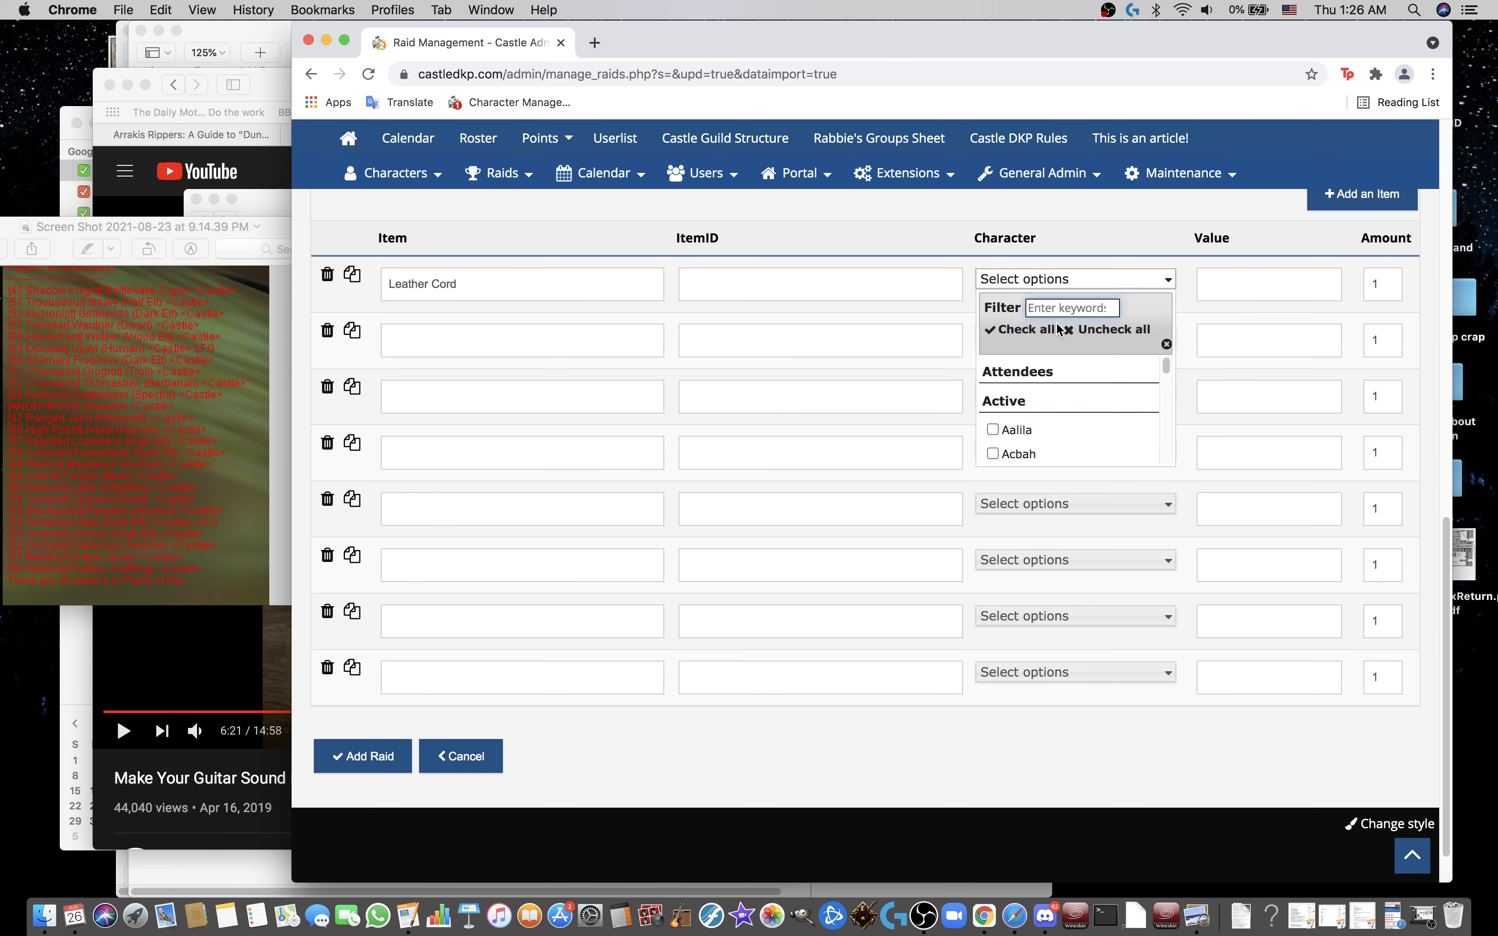
{"action": "type", "text": "proph"}
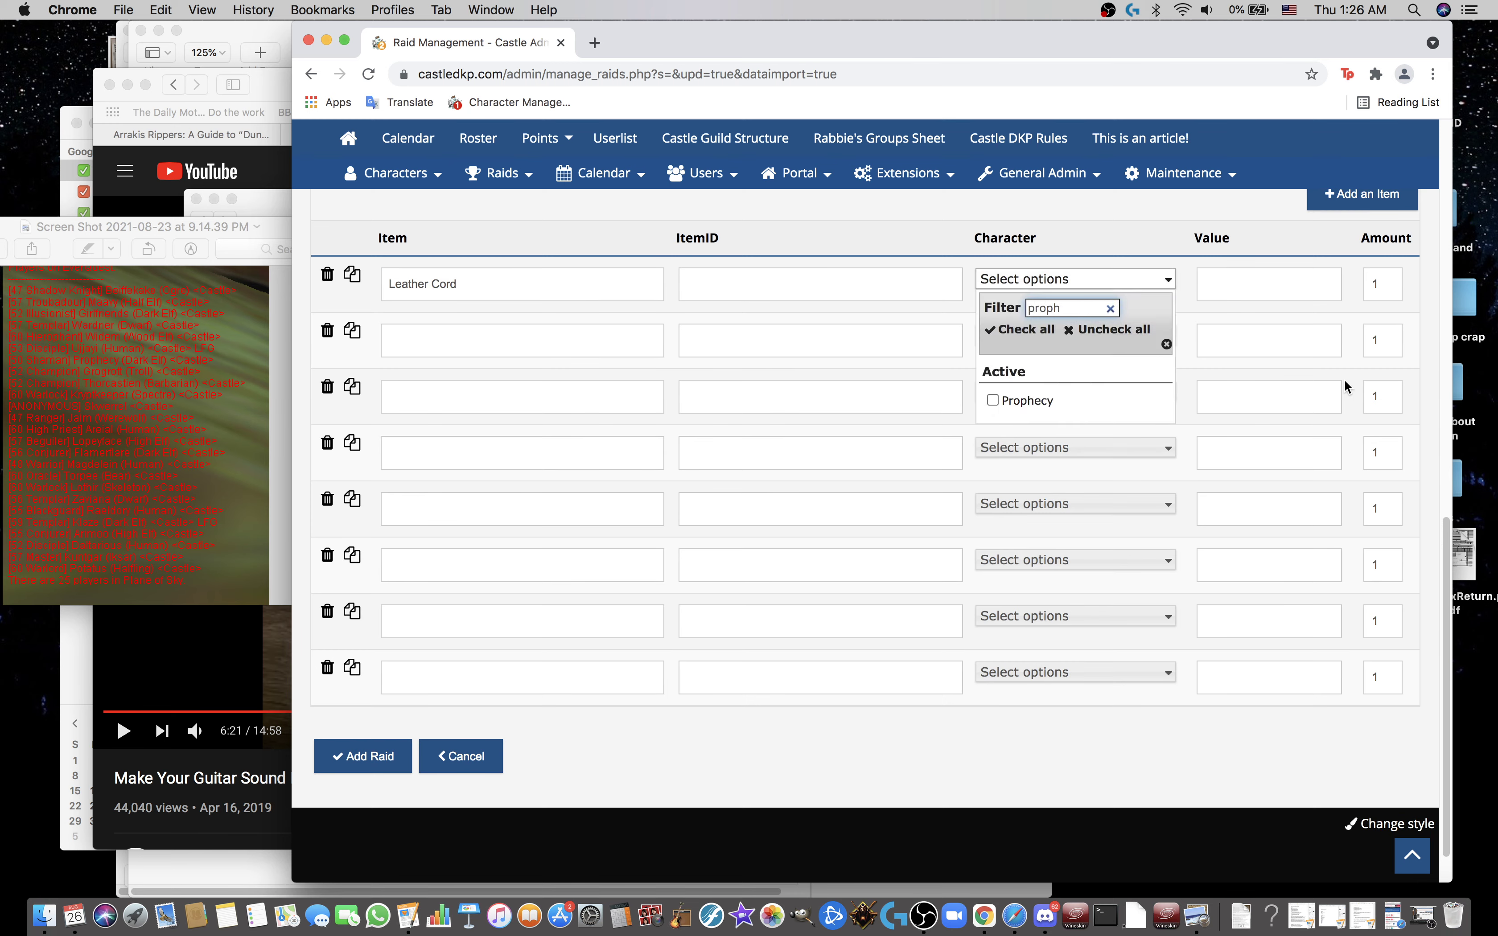
{"action": "left_click", "coordinate": [993, 399]}
{"action": "left_click", "coordinate": [1295, 276]}
{"action": "type", "text": "1"}
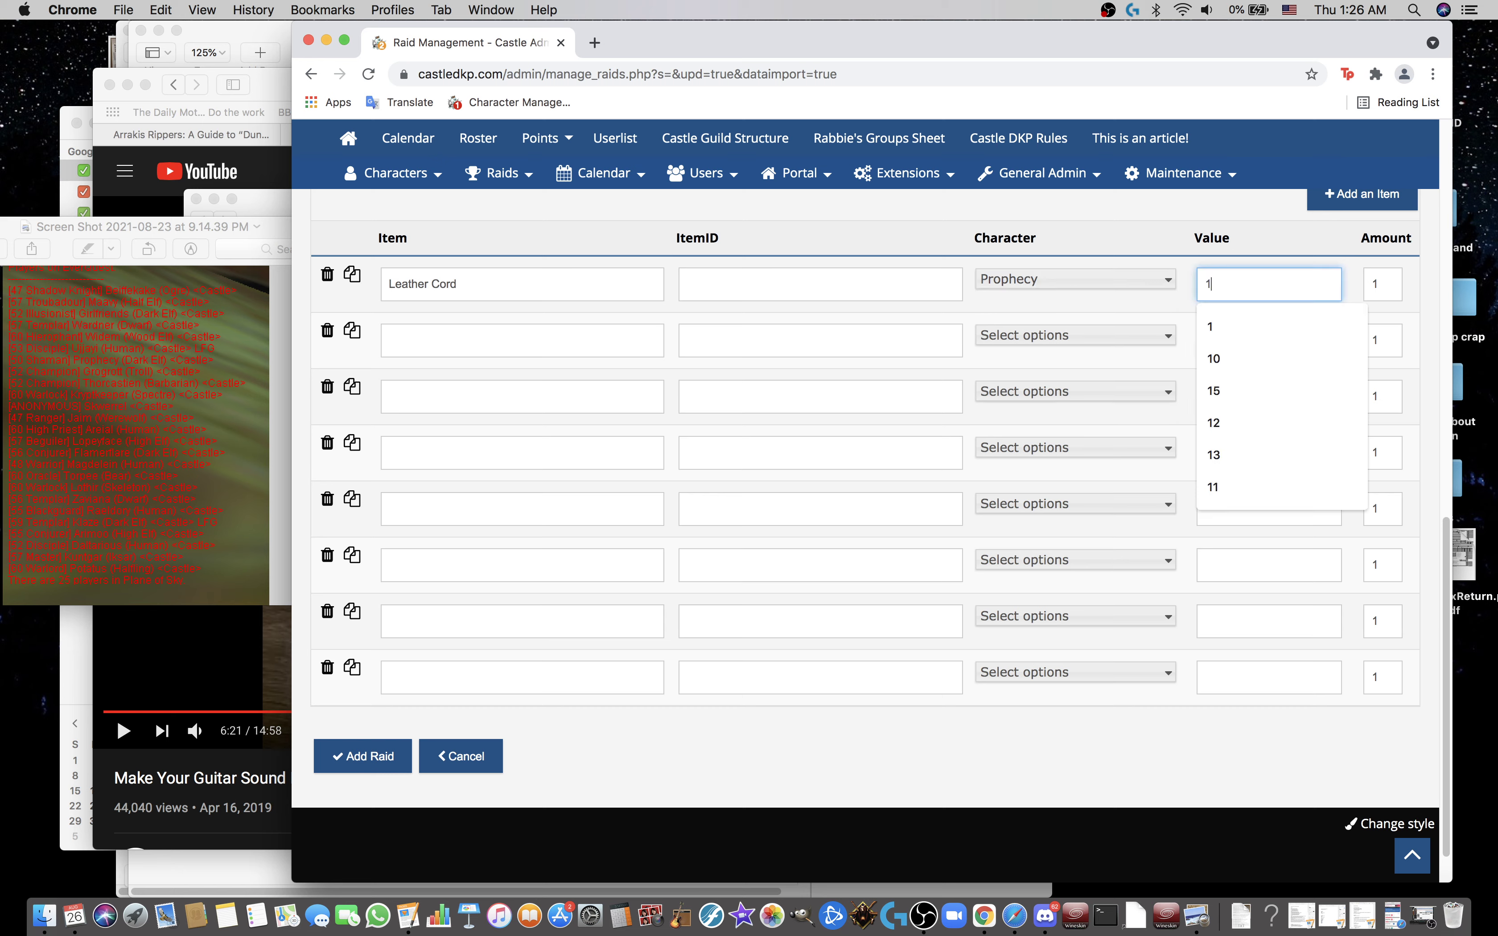
{"action": "left_click", "coordinate": [1192, 242]}
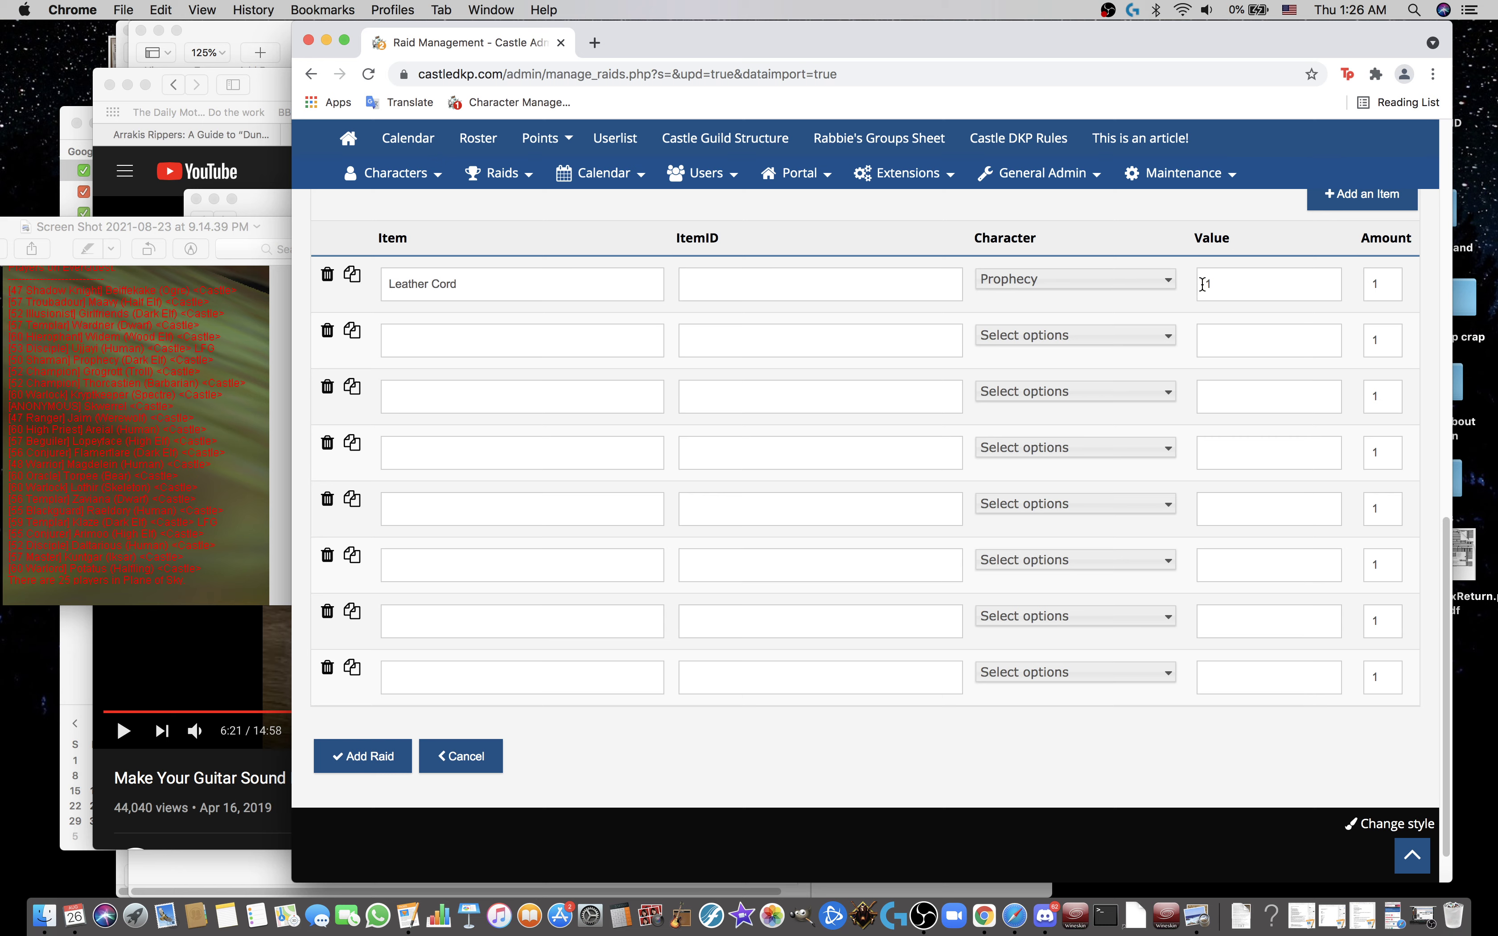
Step: Fill in the second item row as Light Cloth Mantle, awarded to Lopeyface with a value of 10
{"action": "left_click", "coordinate": [500, 336]}
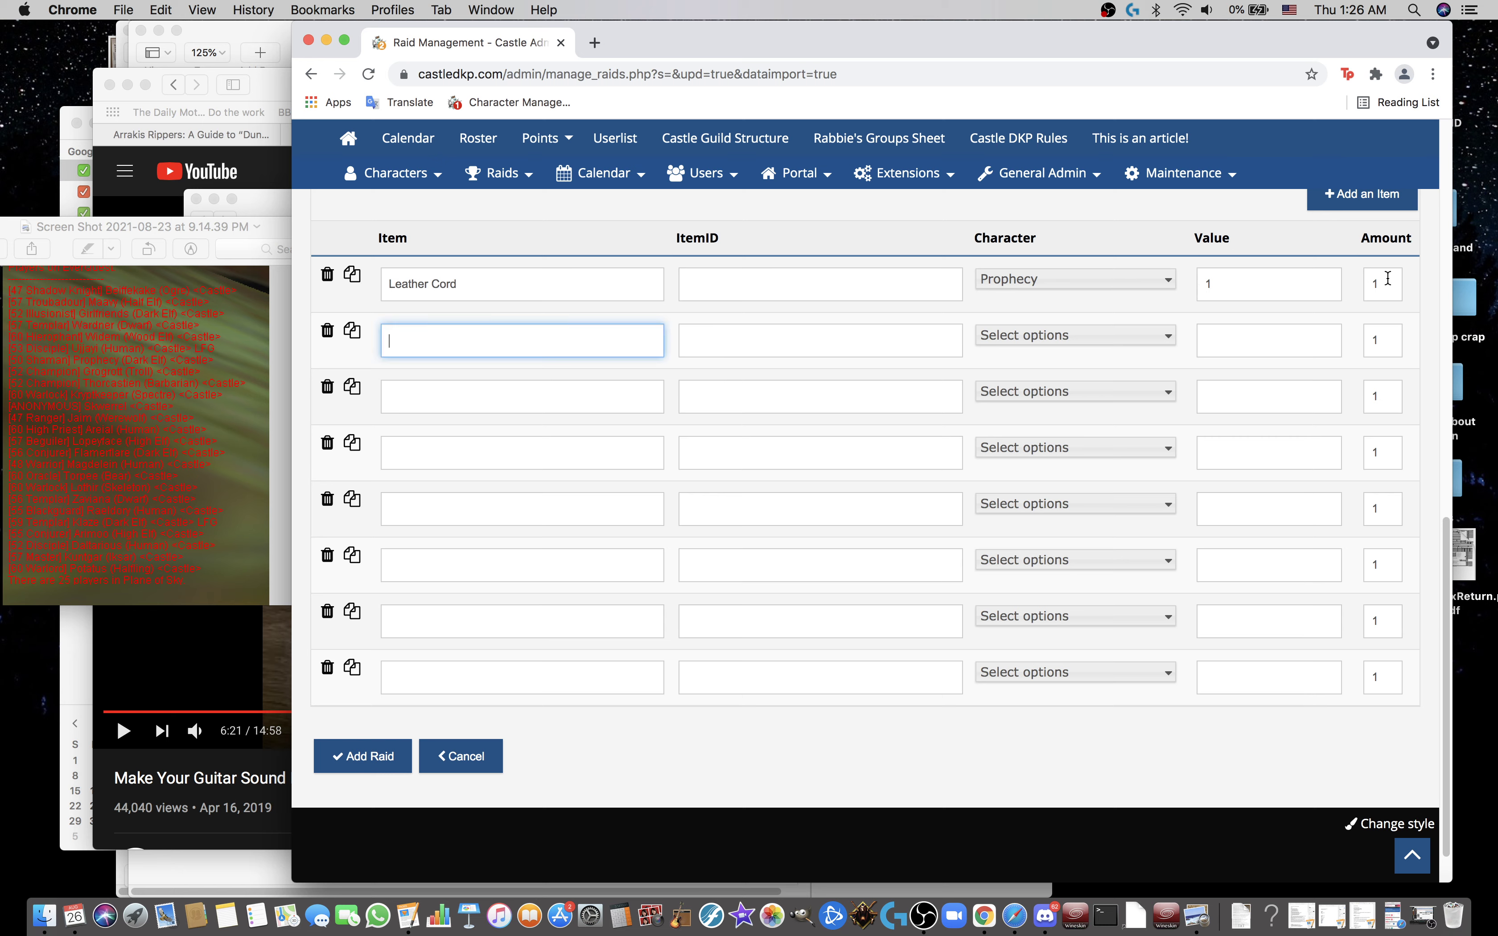
{"action": "type", "text": "Light Cloth Mantl"}
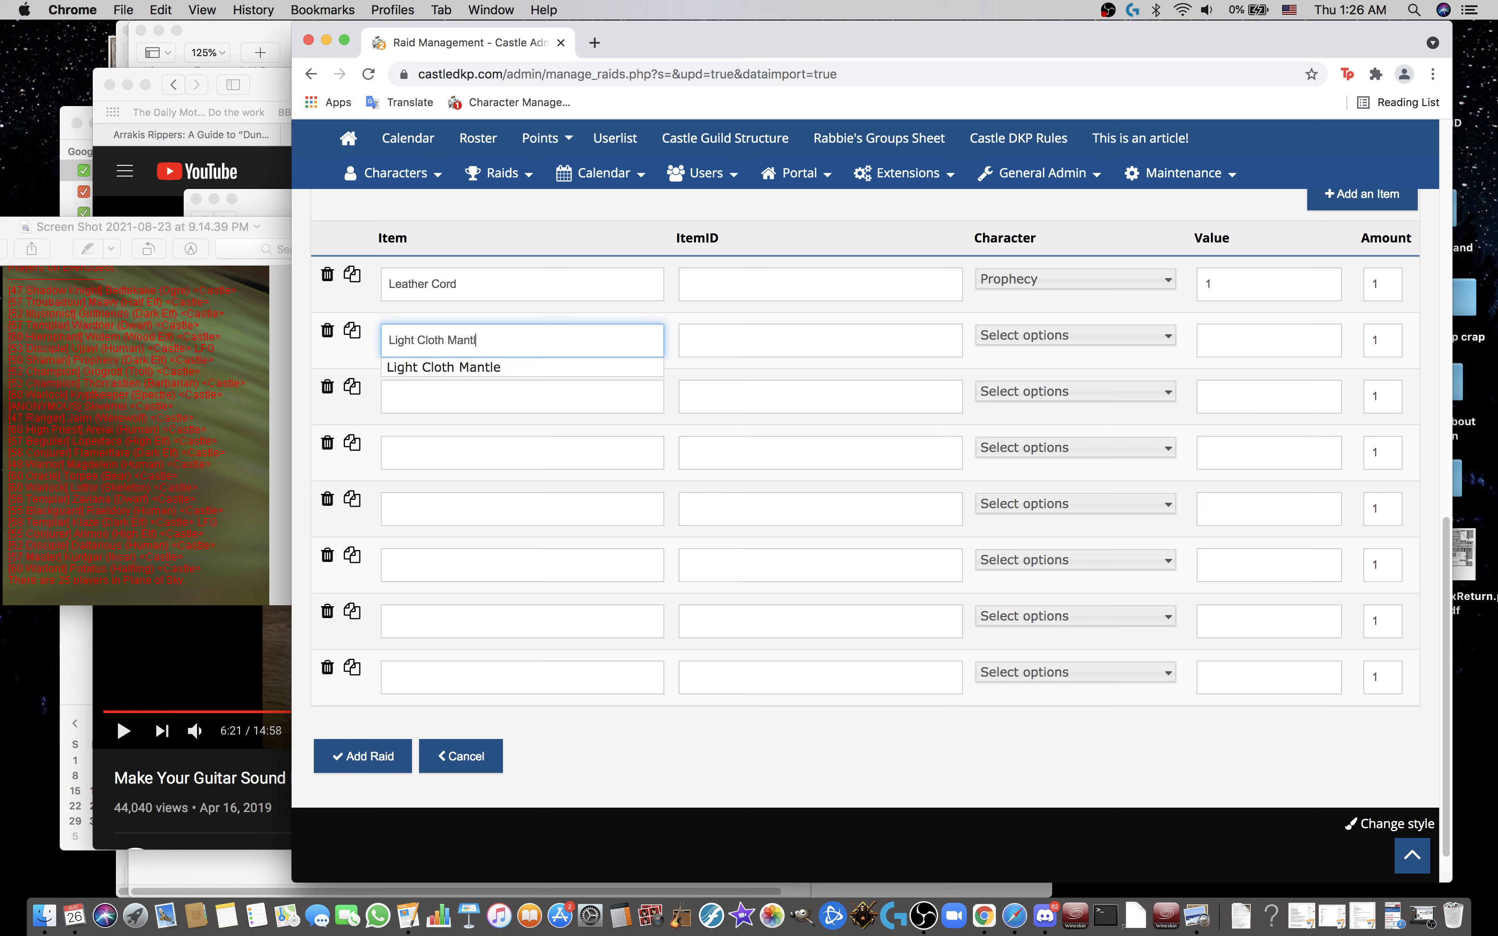
{"action": "type", "text": "e"}
{"action": "key", "text": "Tab"}
{"action": "key", "text": "space"}
{"action": "type", "text": "lopey"}
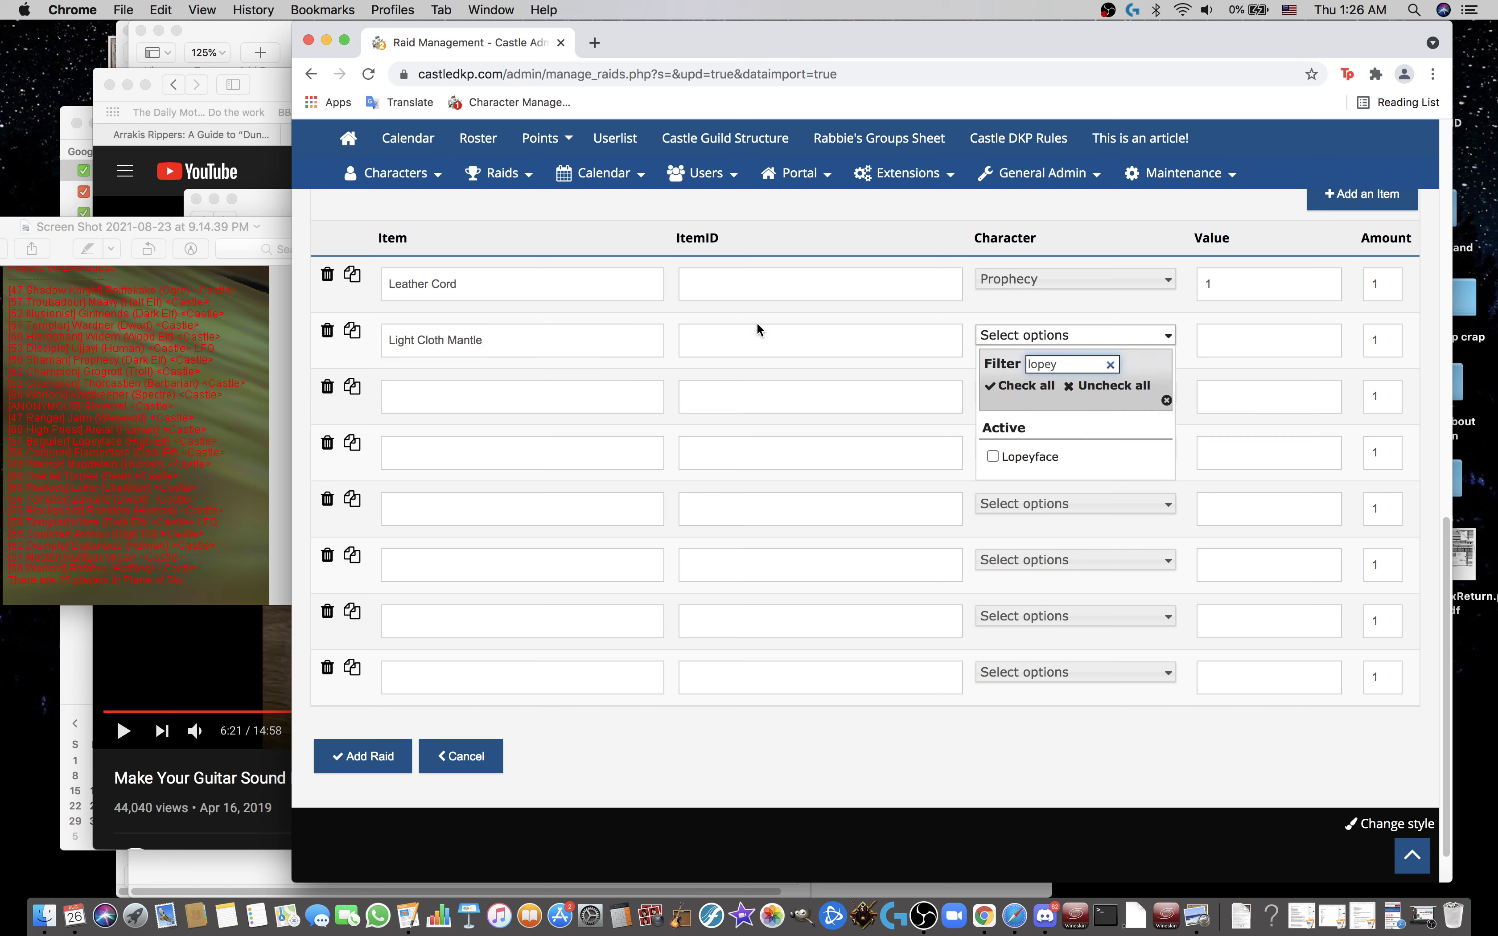
{"action": "left_click", "coordinate": [1030, 460]}
{"action": "left_click", "coordinate": [1262, 345]}
{"action": "type", "text": "10"}
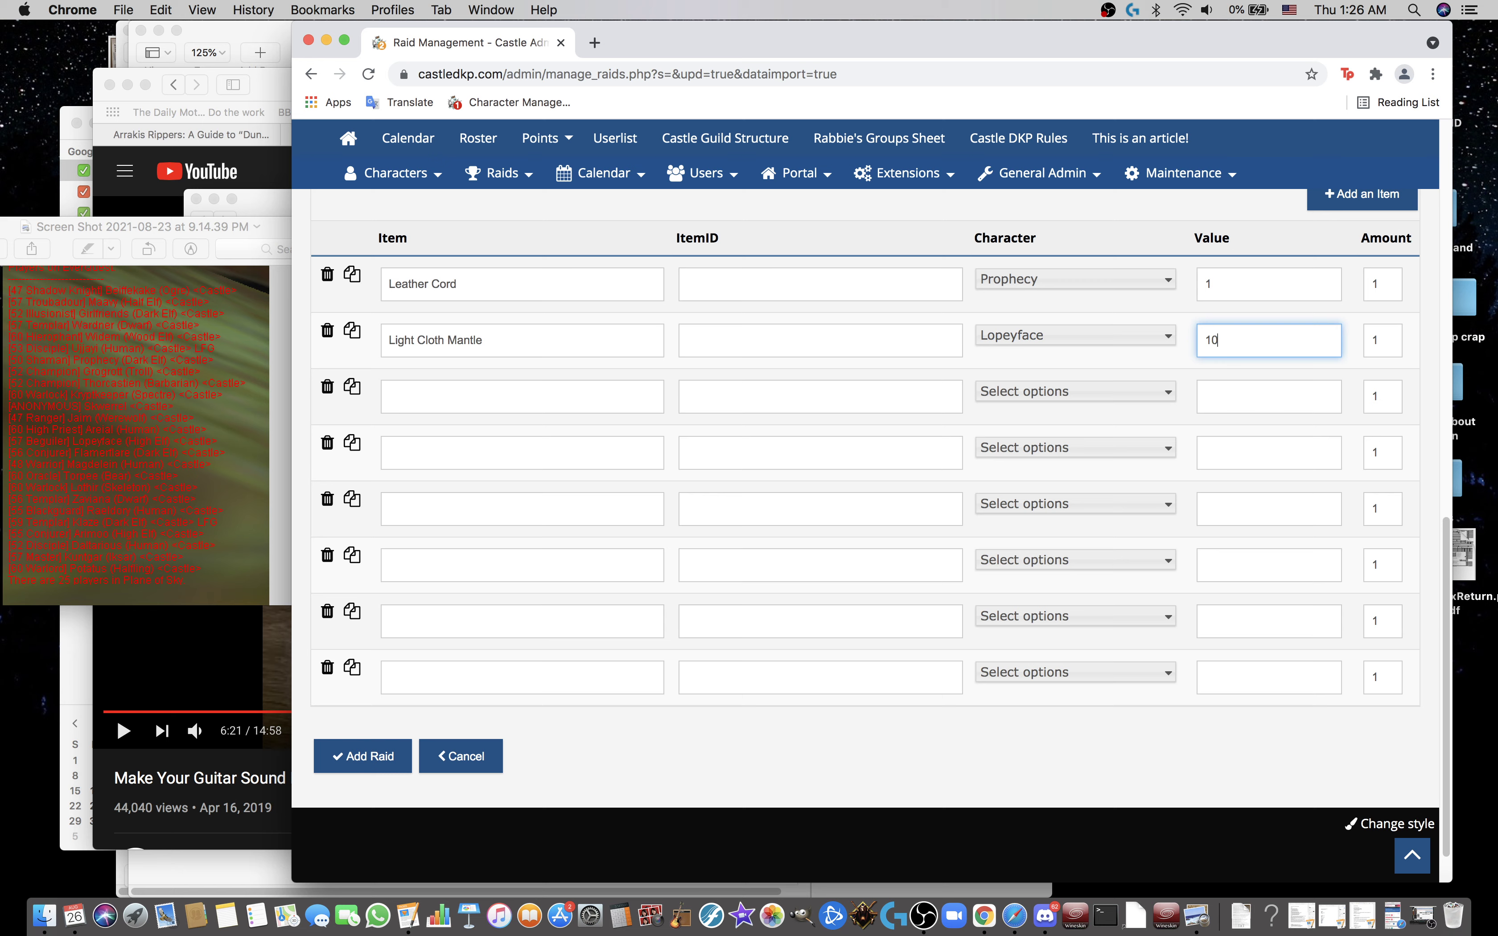
Step: Fill in the third item row as Whitened Treant Fists, awarded to Ujjayi with a value of 1
{"action": "left_click", "coordinate": [521, 396]}
{"action": "type", "text": "White"}
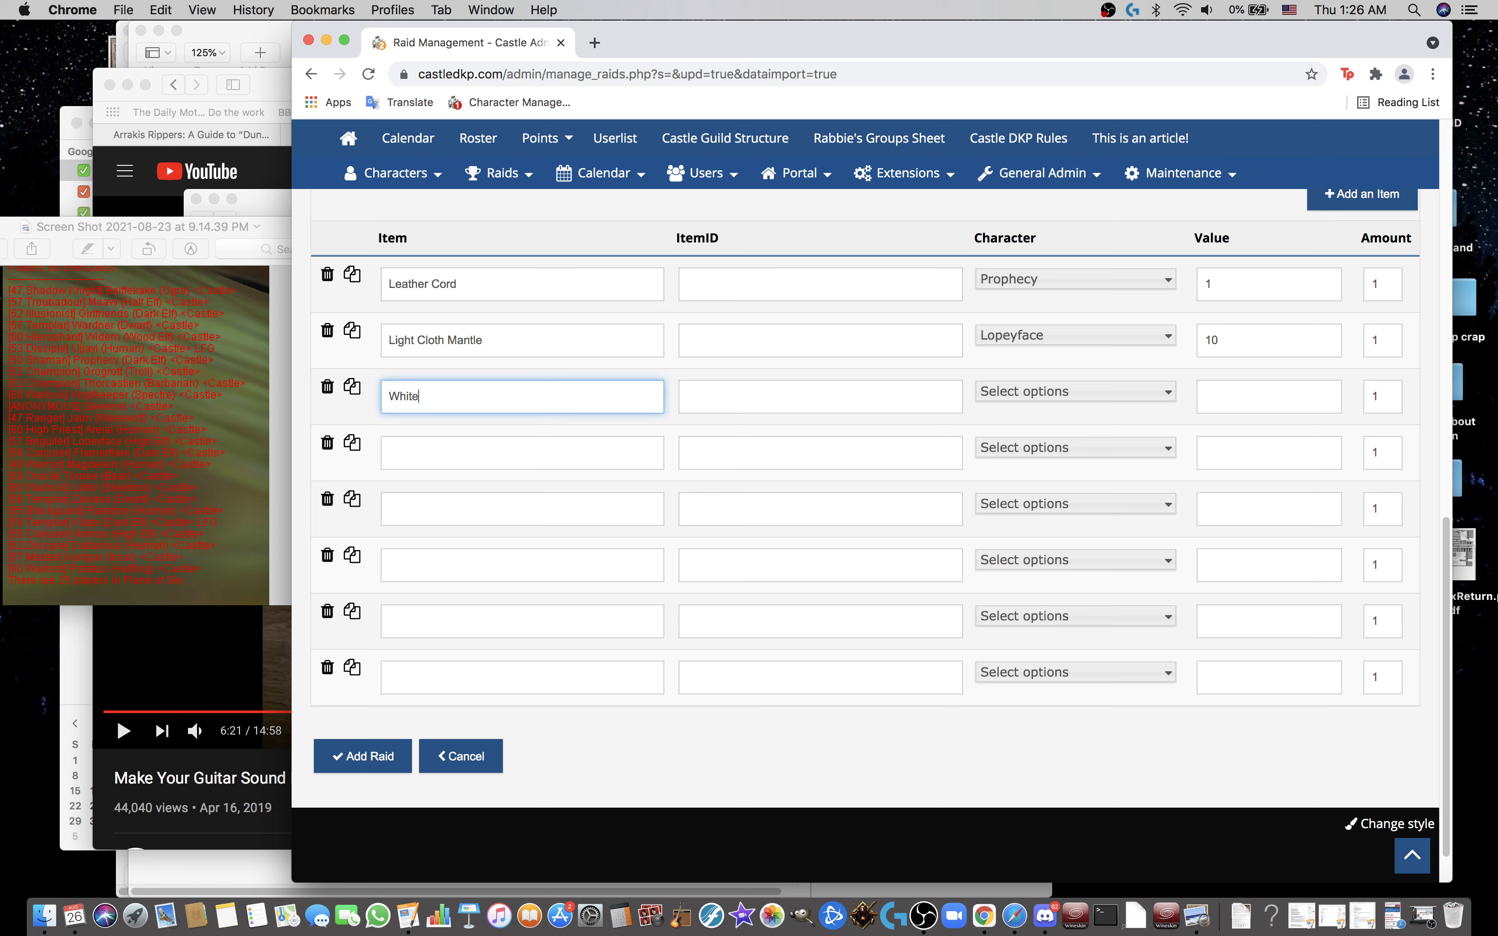
{"action": "type", "text": "ned Treant Fists"}
{"action": "key", "text": "Tab"}
{"action": "key", "text": "Tab"}
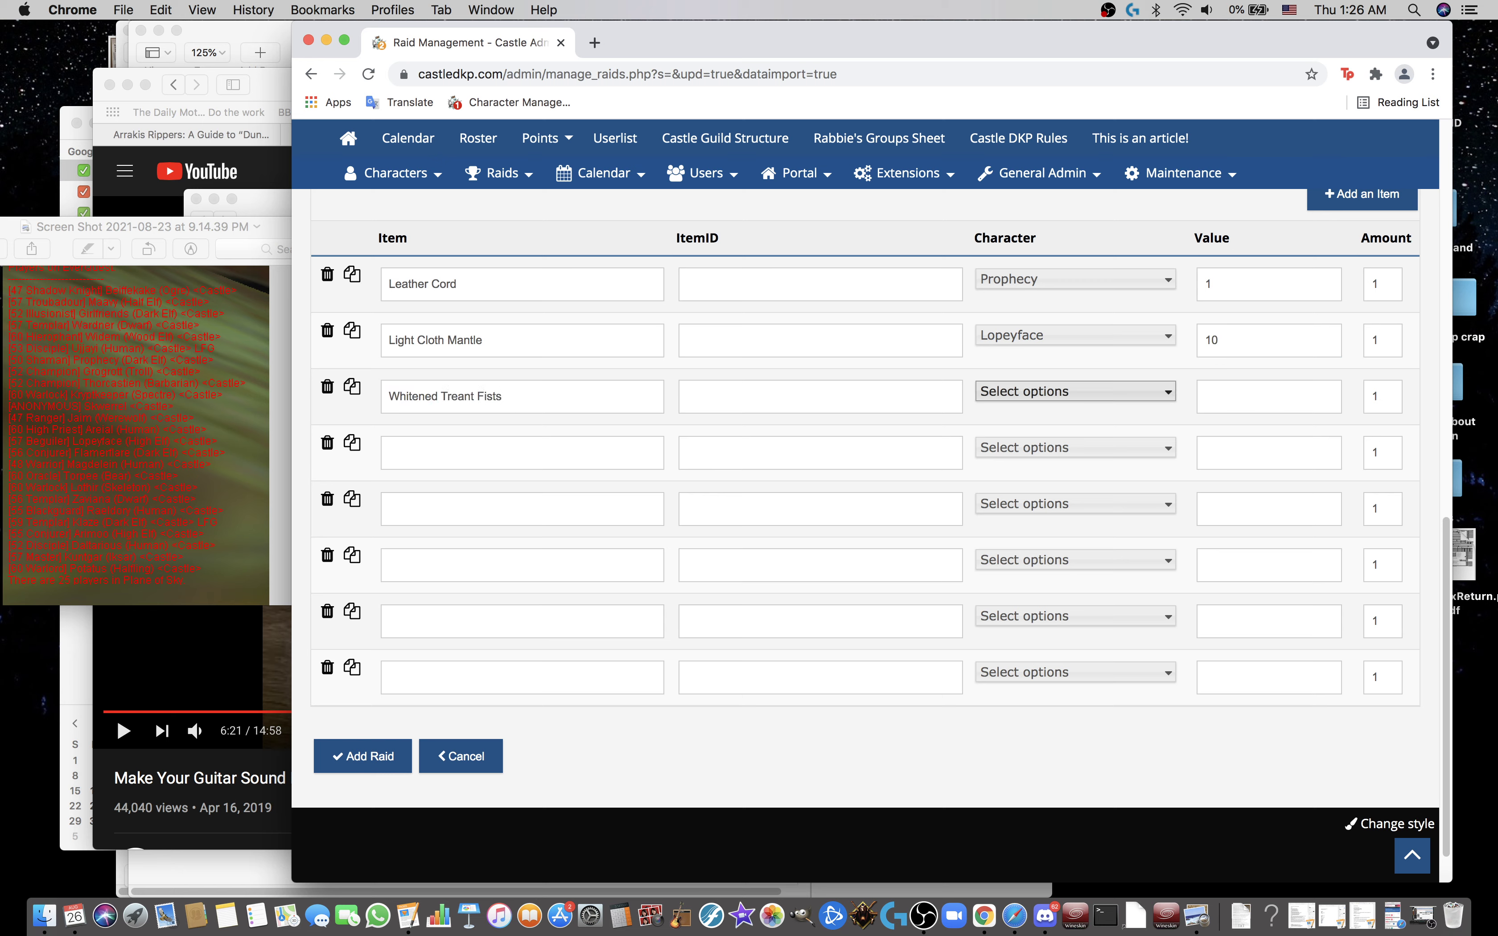
{"action": "type", "text": "u"}
{"action": "key", "text": "Tab"}
{"action": "type", "text": "1"}
{"action": "left_click", "coordinate": [565, 436]}
{"action": "type", "text": "Spri"}
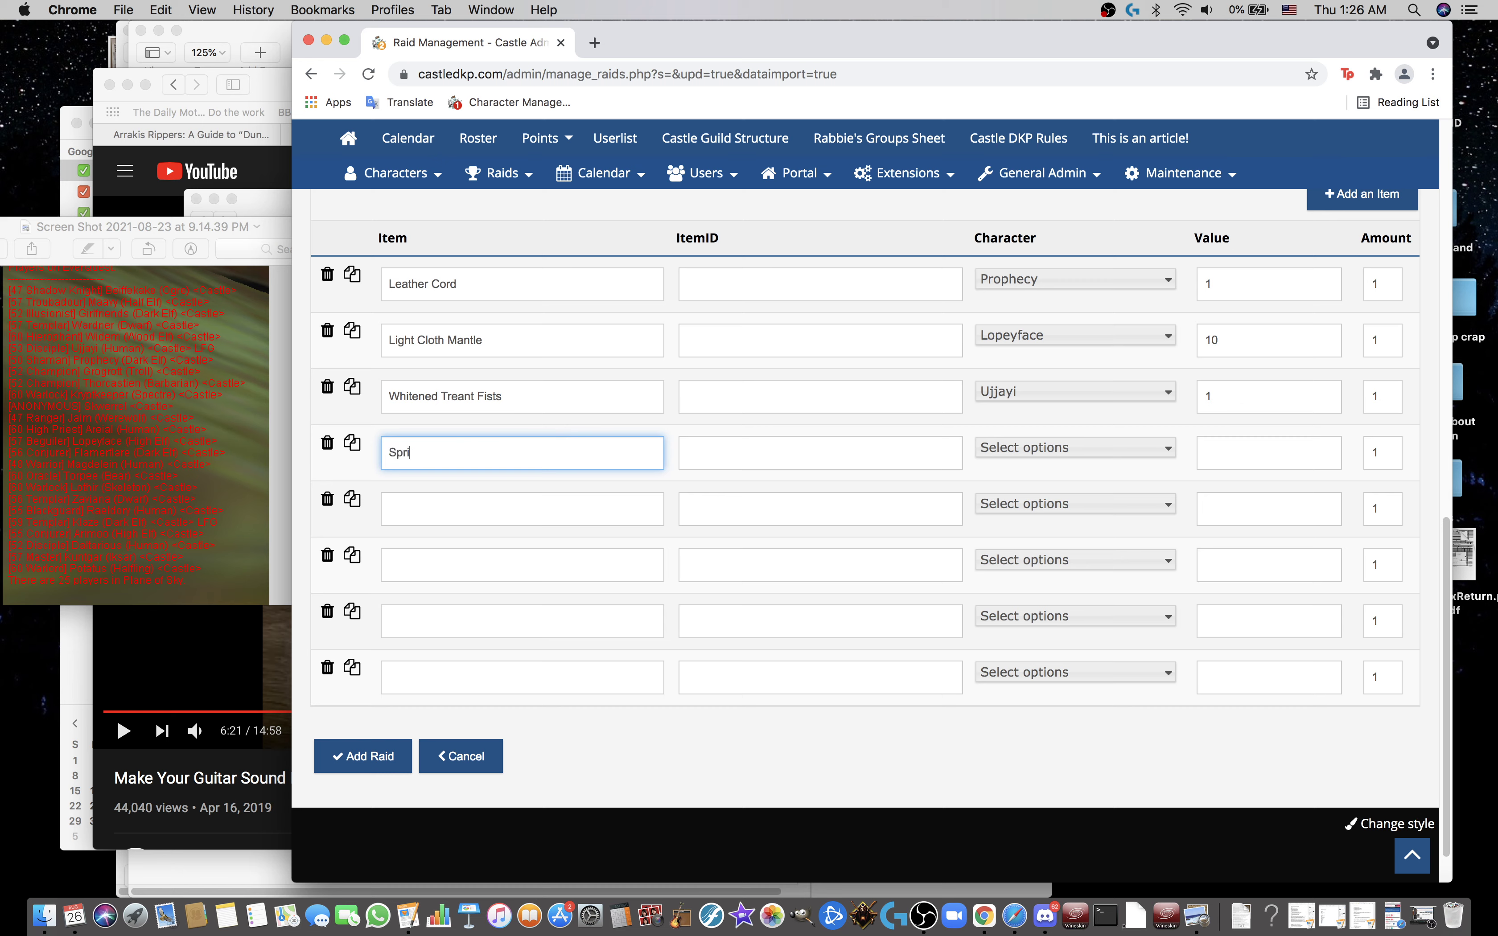
{"action": "type", "text": "oc Wingblade"}
{"action": "key", "text": "Tab"}
{"action": "key", "text": "Tab"}
{"action": "key", "text": "Down"}
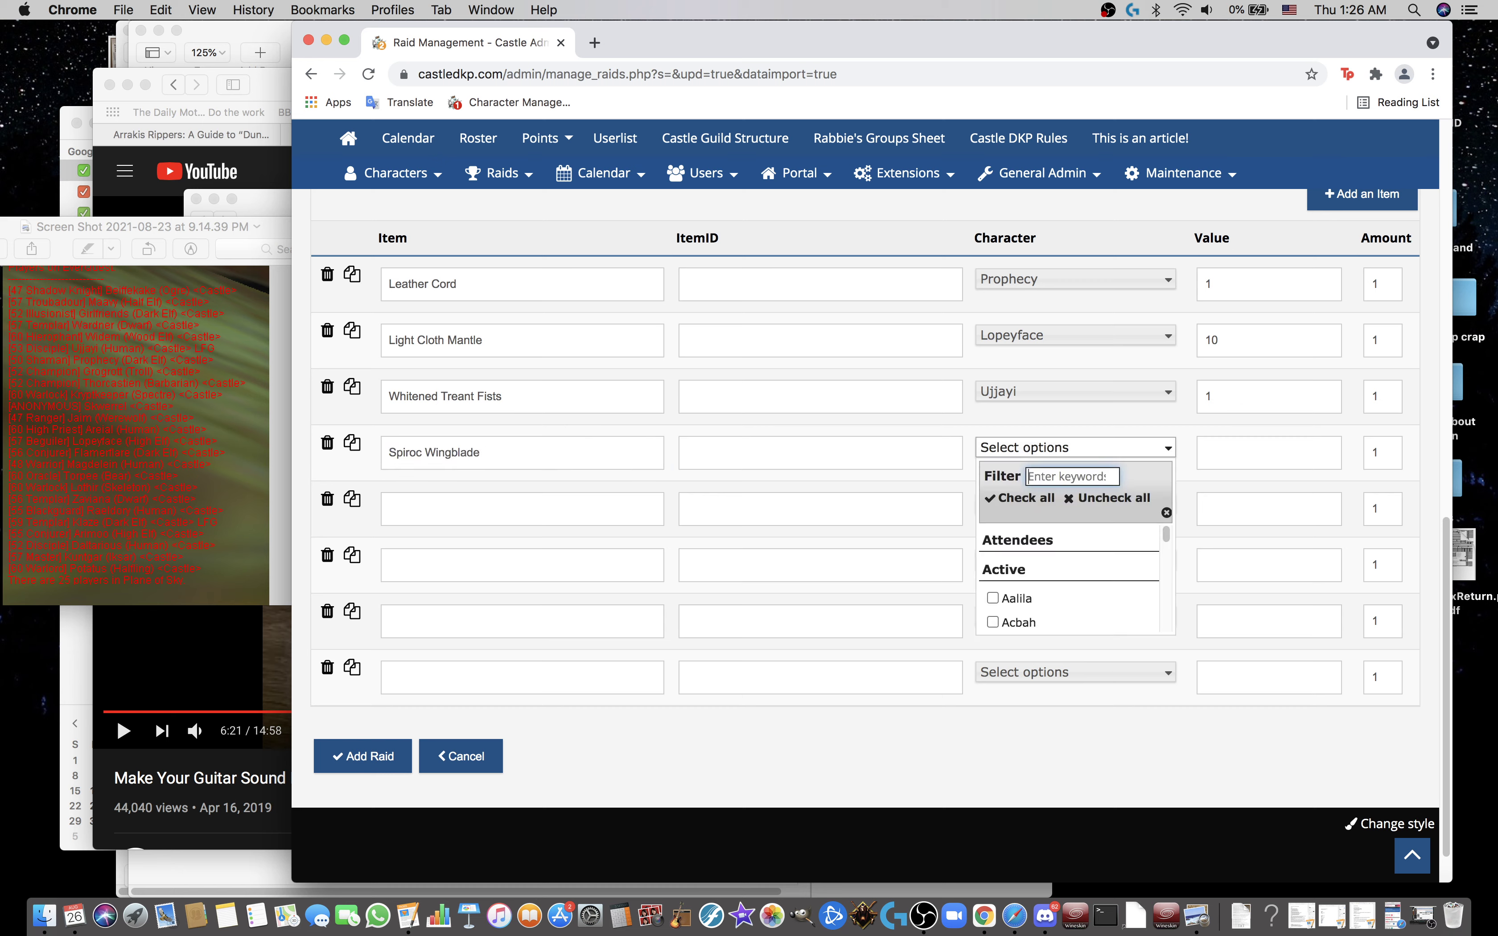
{"action": "type", "text": "magd"}
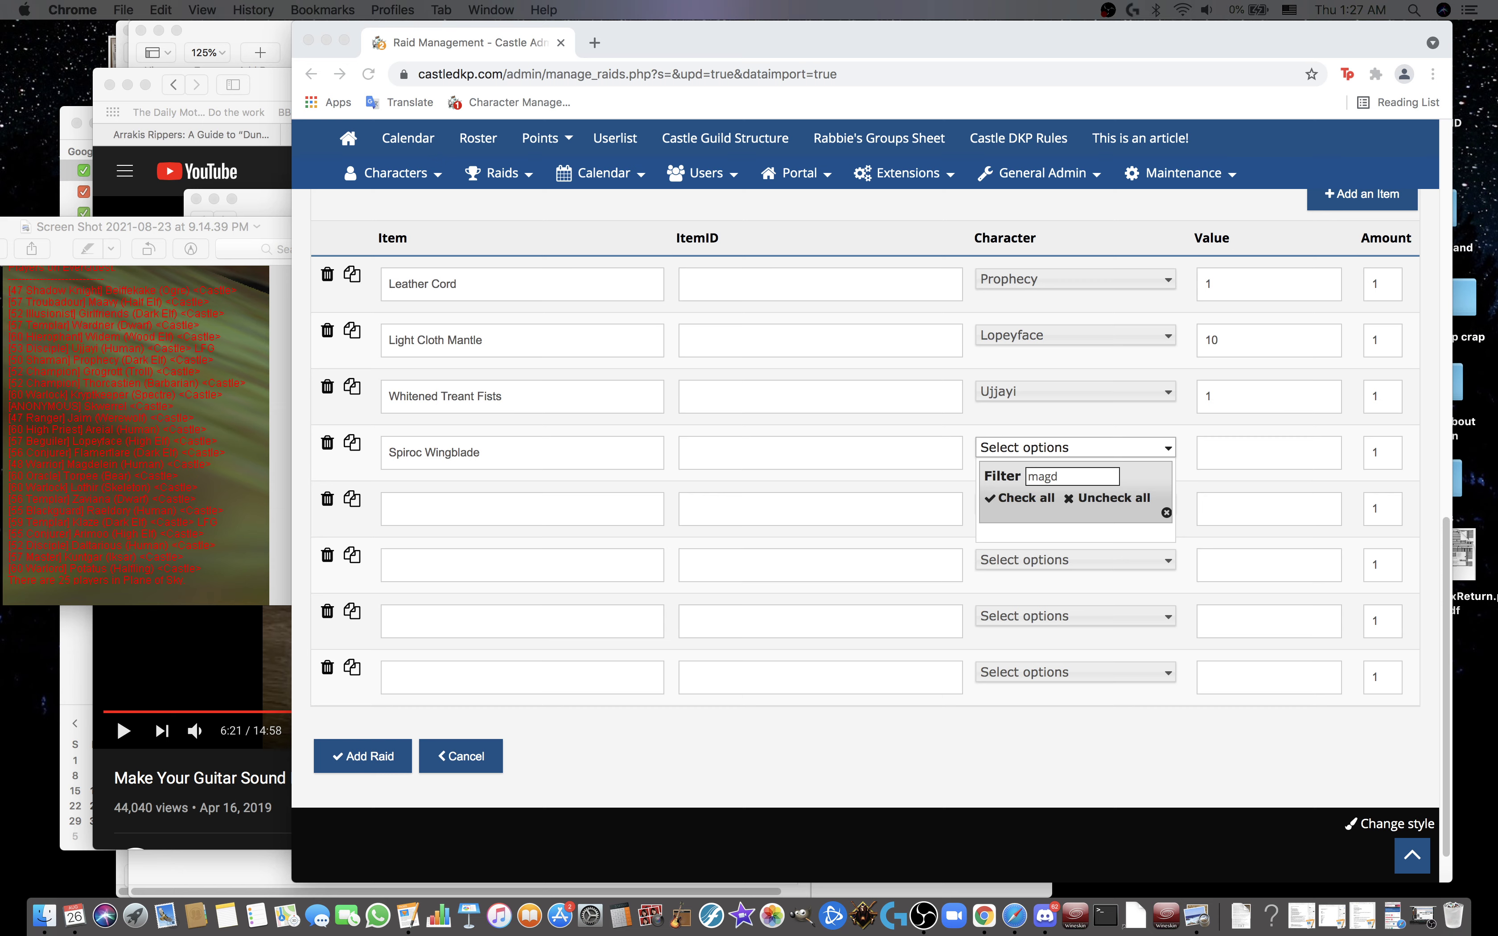
Step: Fill in the fourth item row as Golden Coffer, awarded to FlamerFlare with a value of 1
{"action": "triple_click", "coordinate": [559, 446]}
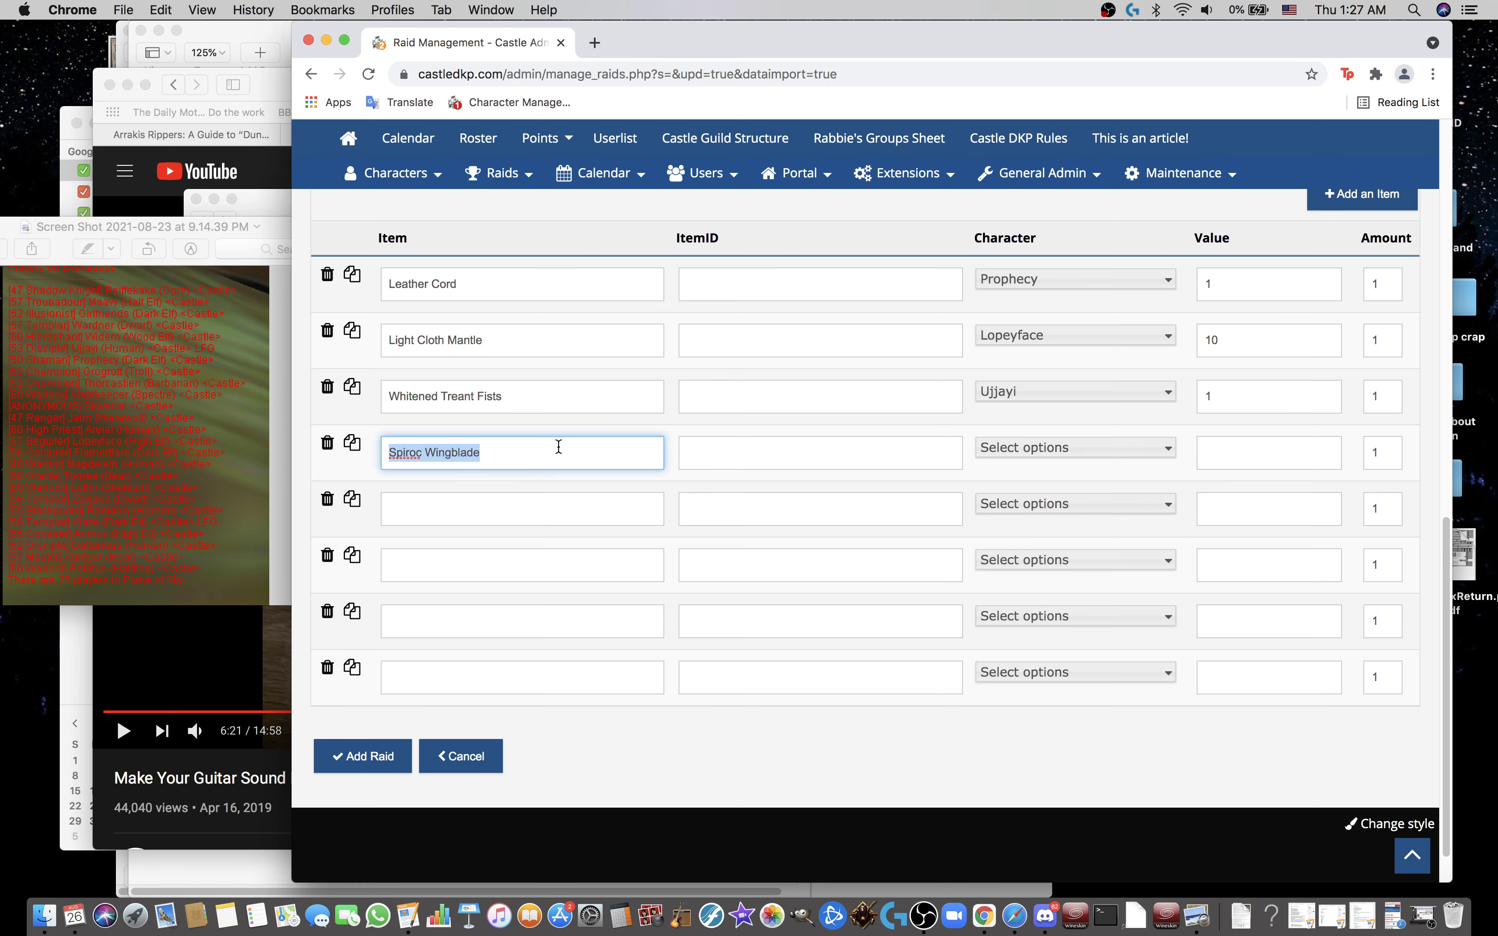
{"action": "type", "text": "Golden Coffer"}
{"action": "left_click", "coordinate": [1075, 447]}
{"action": "type", "text": "flme"}
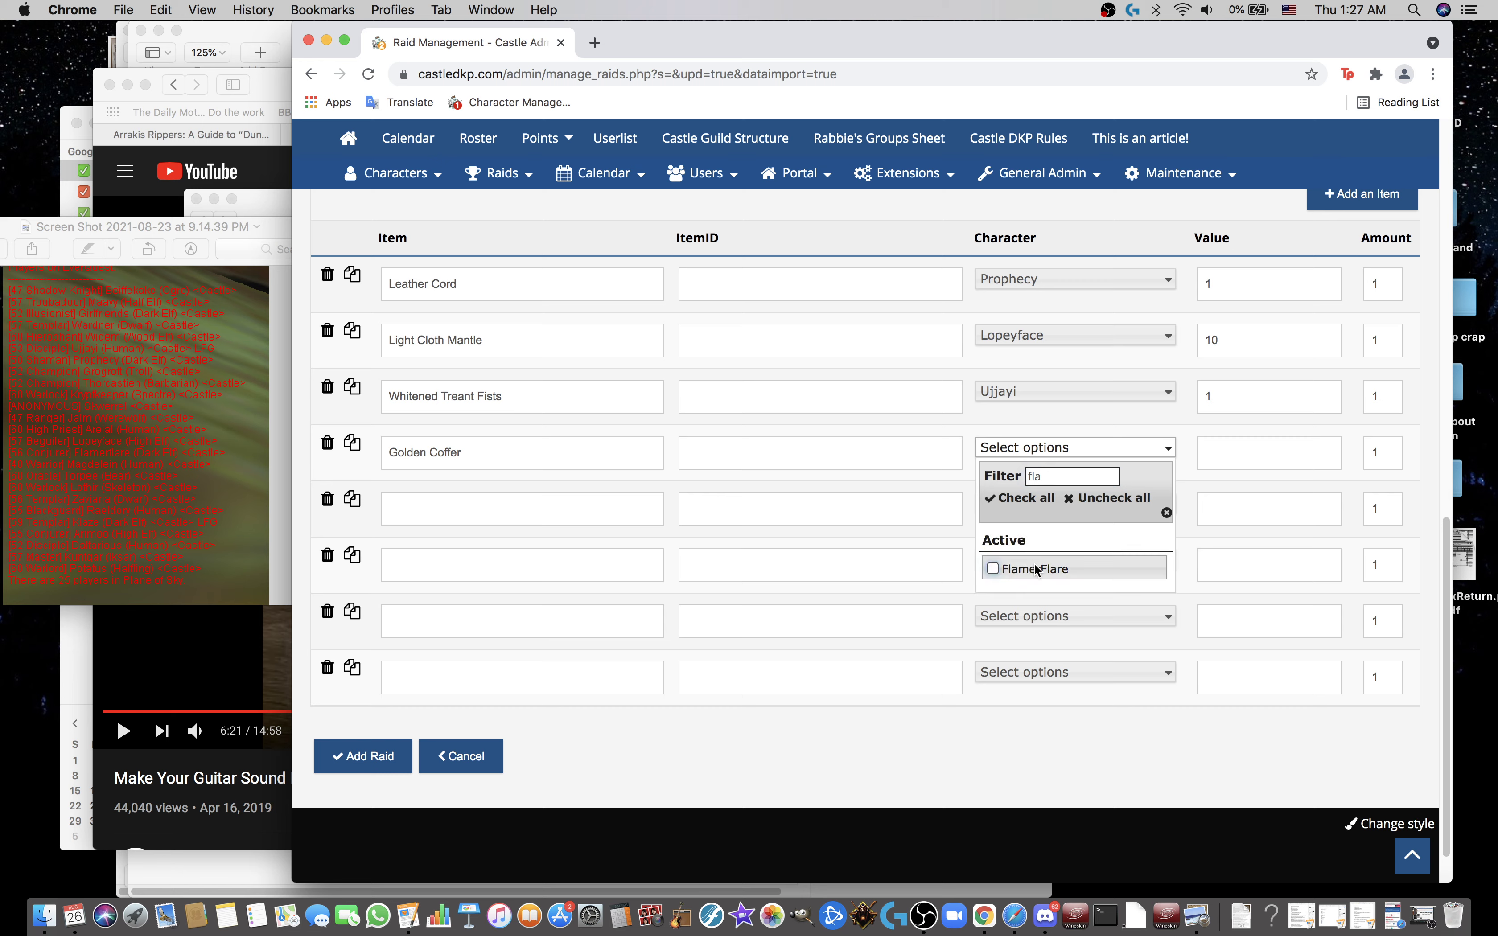
{"action": "left_click", "coordinate": [1052, 568]}
{"action": "left_click", "coordinate": [1270, 448]}
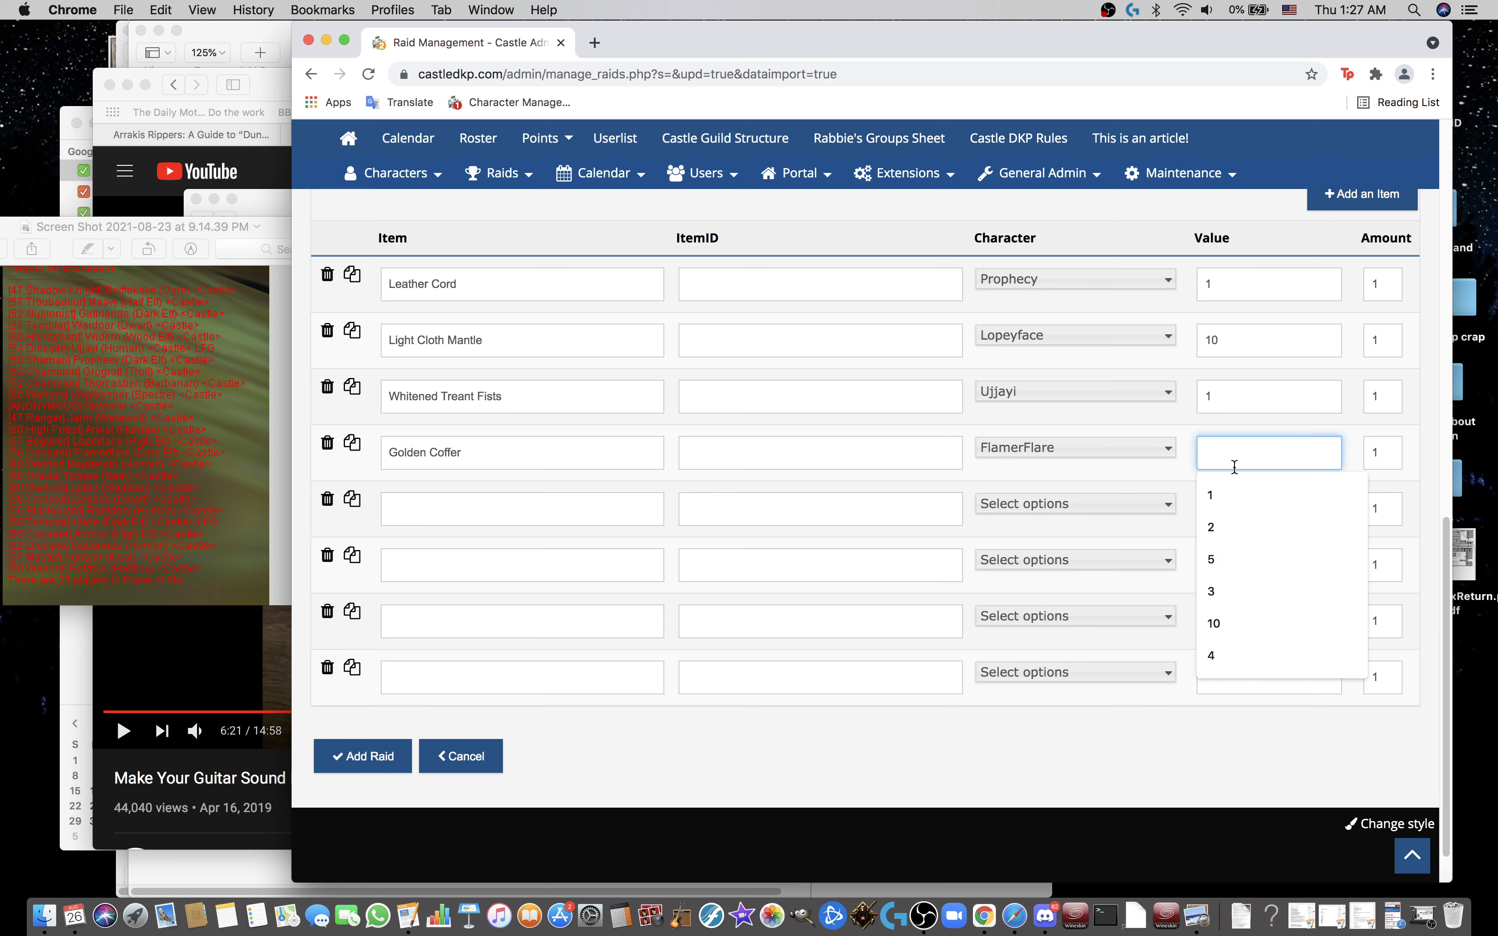
{"action": "type", "text": "1"}
Step: Name the item in the fifth row Blood Sky Sapphire
{"action": "left_click", "coordinate": [535, 507]}
{"action": "type", "text": "B"}
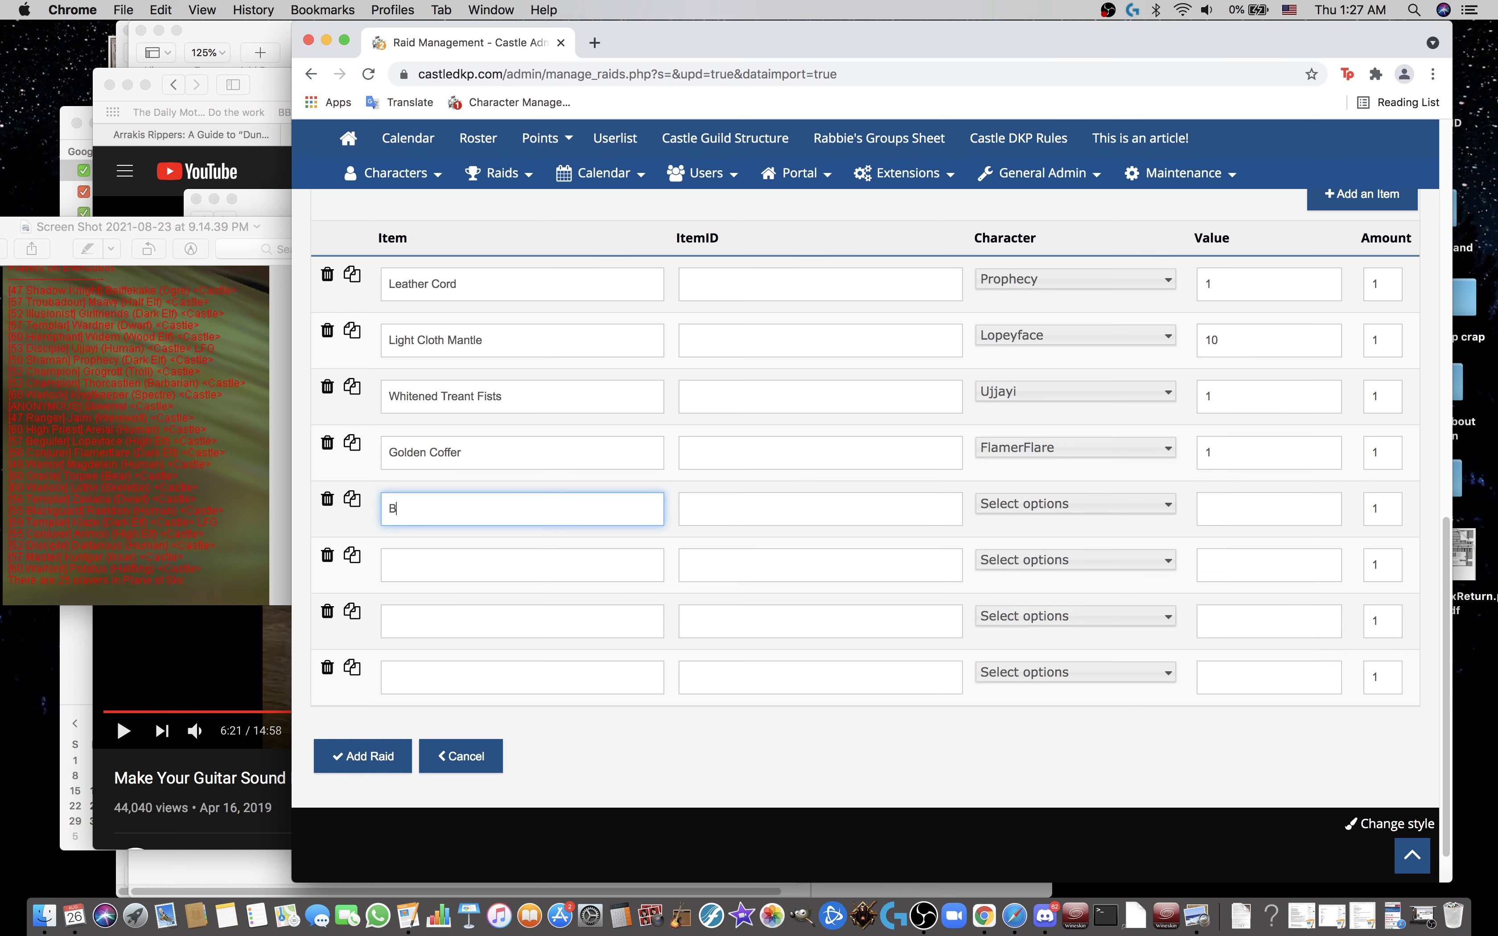
{"action": "type", "text": "il"}
{"action": "key", "text": "BackSpace"}
{"action": "key", "text": "BackSpace"}
{"action": "type", "text": "lood "}
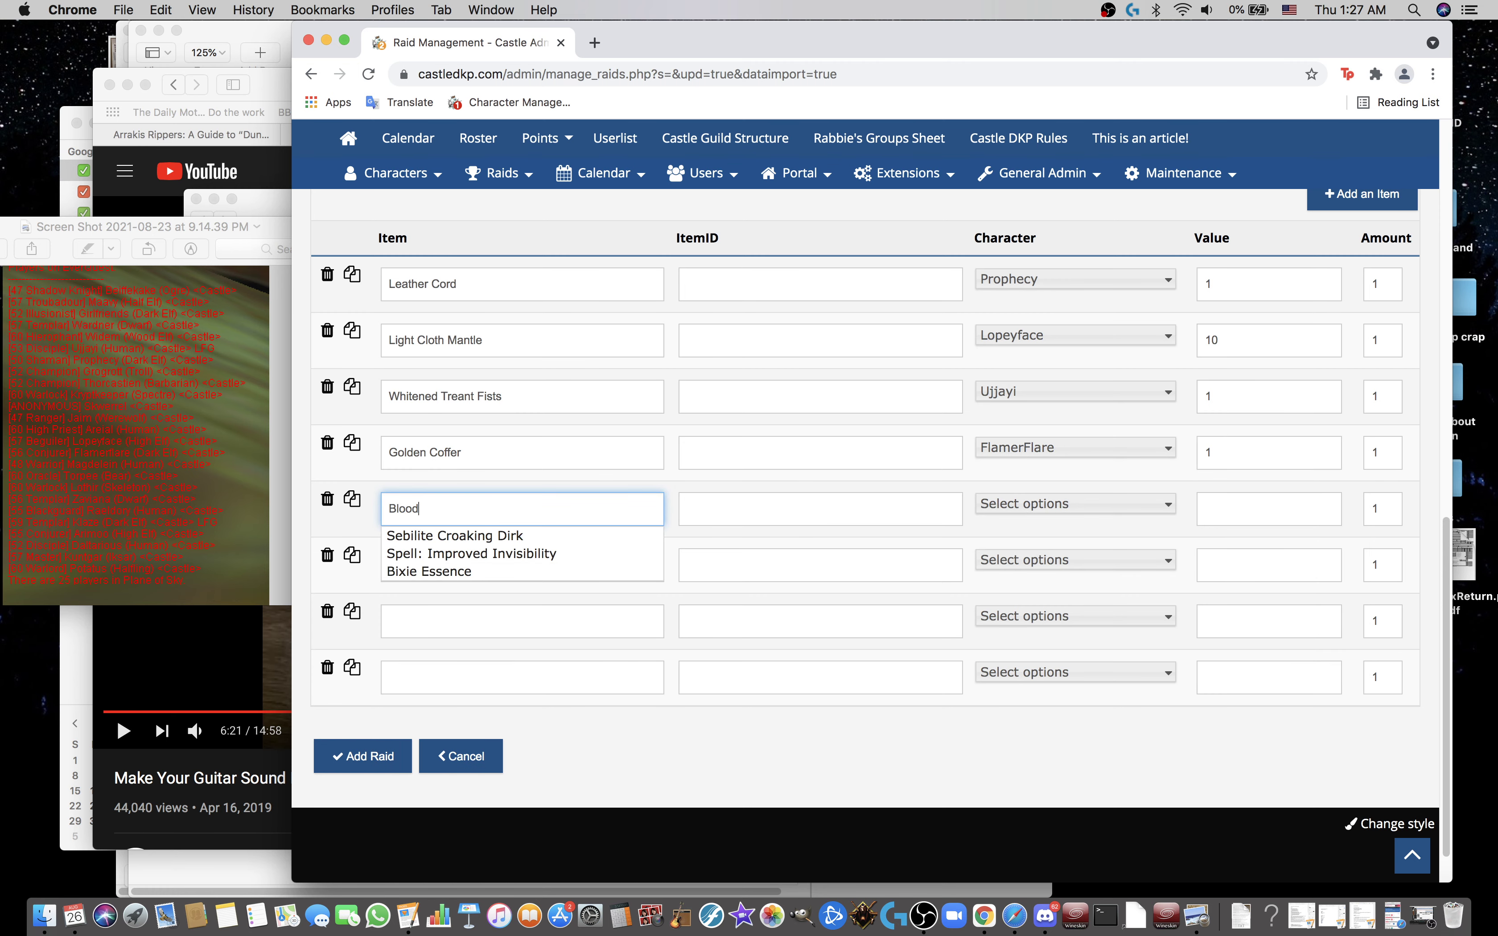
{"action": "type", "text": "Sky sapphi"}
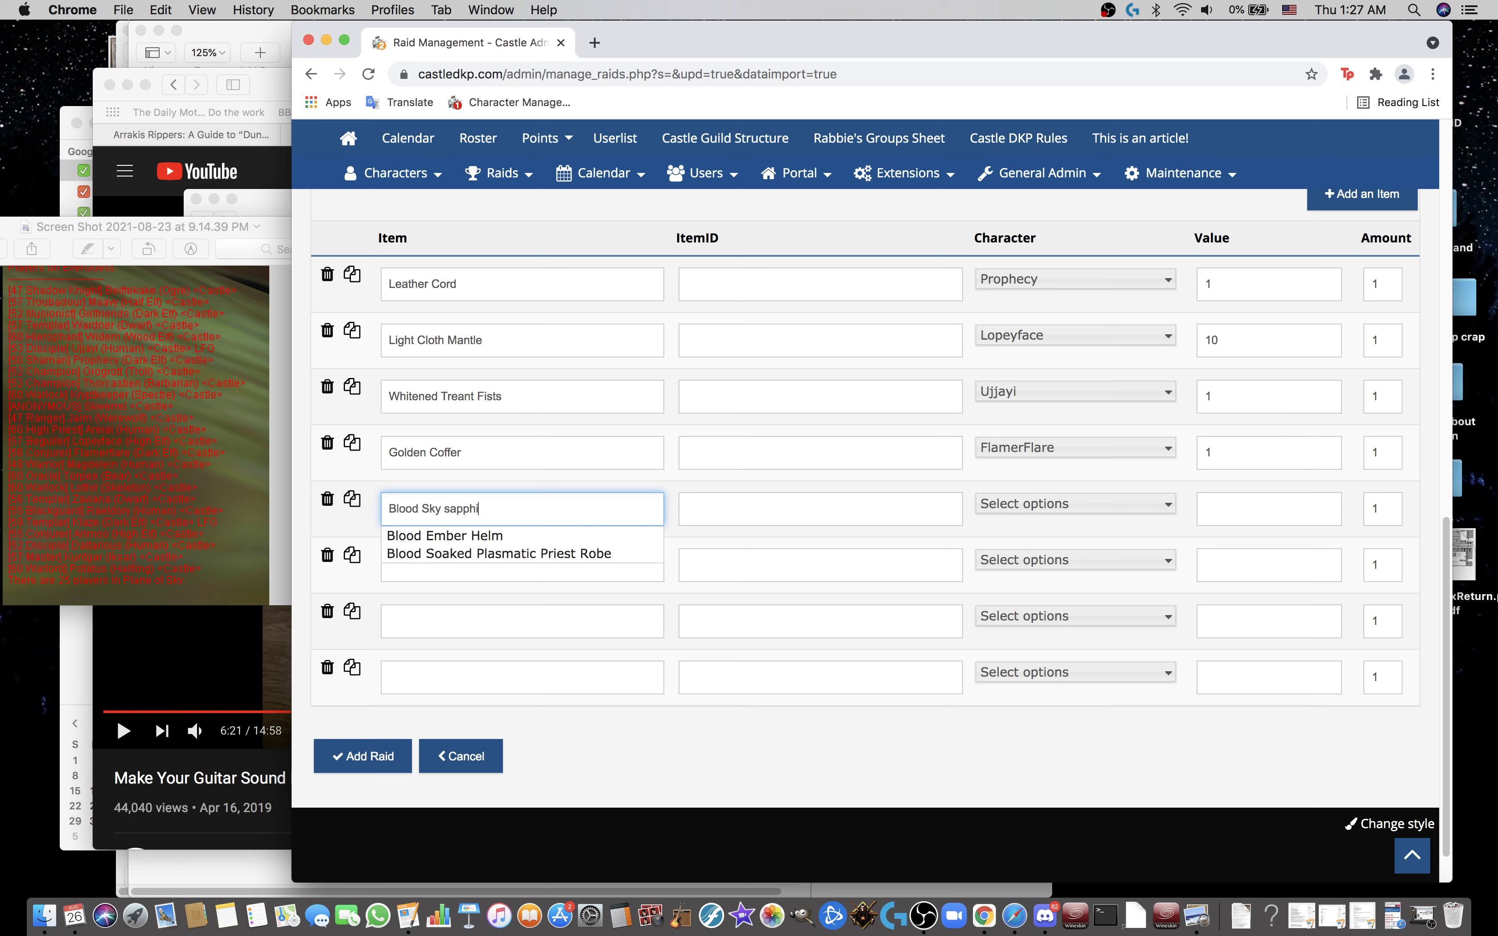
{"action": "key", "text": "BackSpace"}
{"action": "key", "text": "BackSpace"}
{"action": "key", "text": "BackSpace"}
{"action": "key", "text": "BackSpace"}
{"action": "key", "text": "BackSpace"}
{"action": "type", "text": "Sapphire"}
Step: Award the Blood Sky Sapphire to Raeldory with a value of 1
{"action": "key", "text": "Tab"}
{"action": "key", "text": "Tab"}
{"action": "type", "text": "rael"}
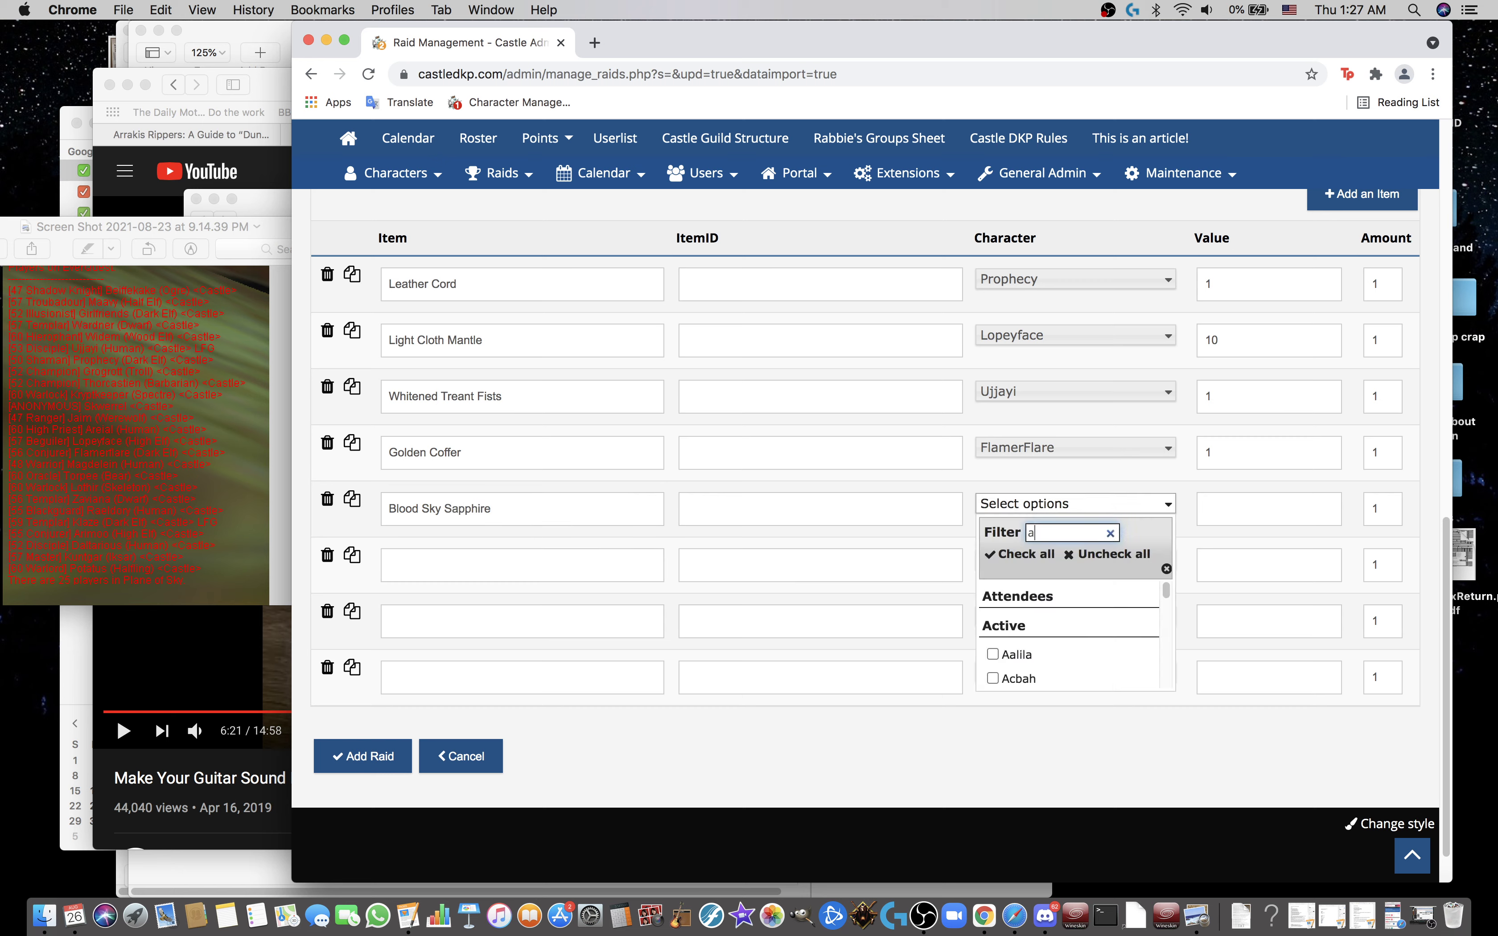
{"action": "left_click", "coordinate": [1083, 625]}
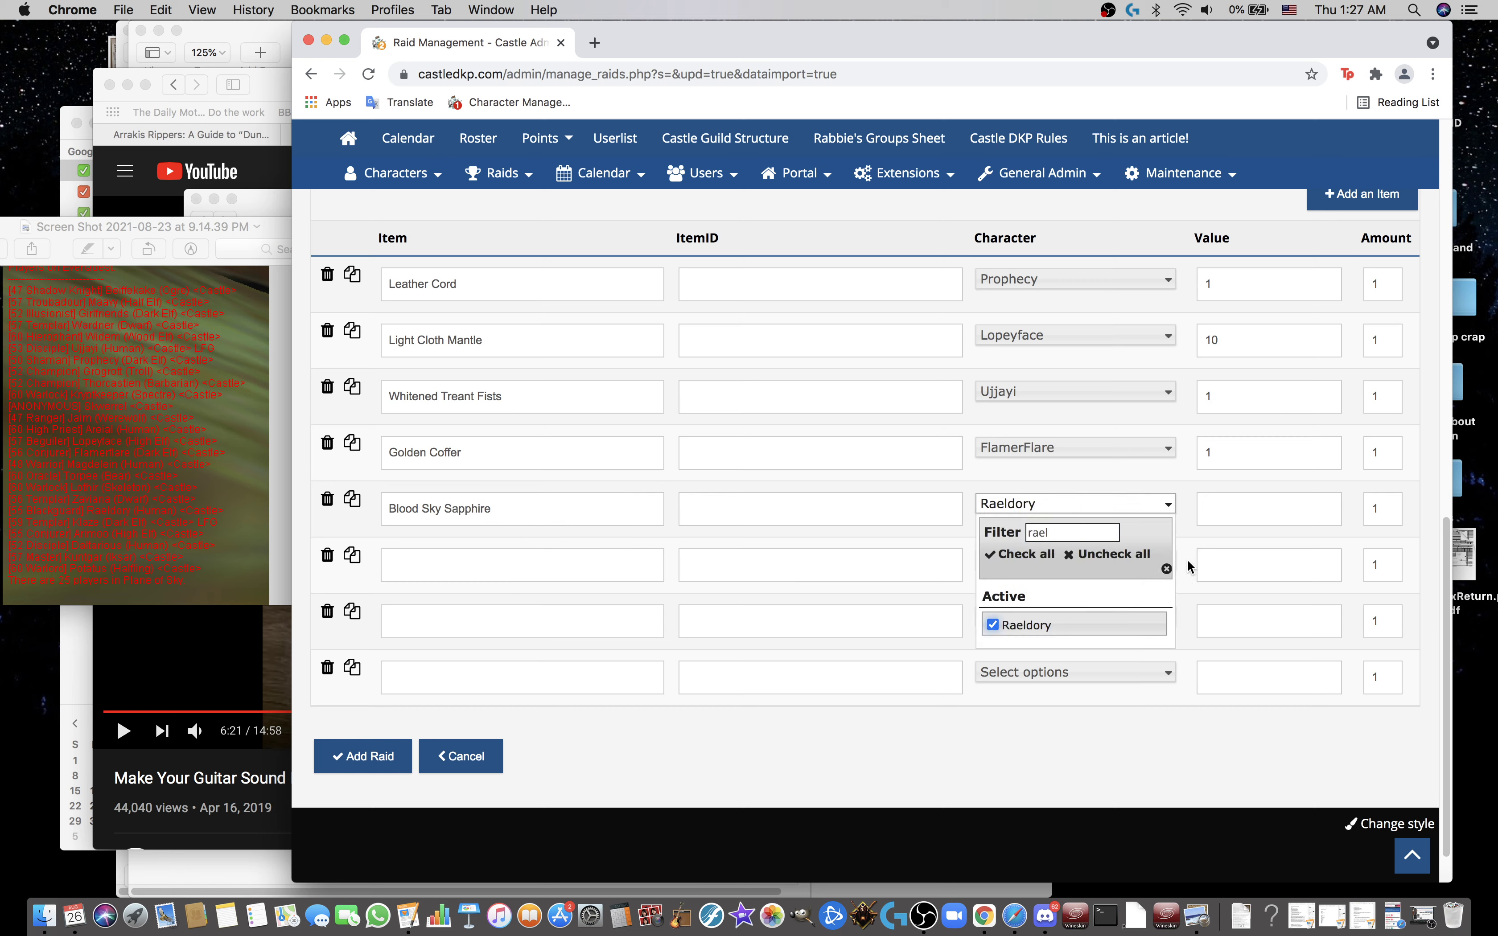
{"action": "left_click", "coordinate": [1246, 518]}
{"action": "type", "text": "1"}
Step: Fill in the sixth item row as Belt of Contention, awarded to Grogrott with a value of 5
{"action": "left_click", "coordinate": [575, 568]}
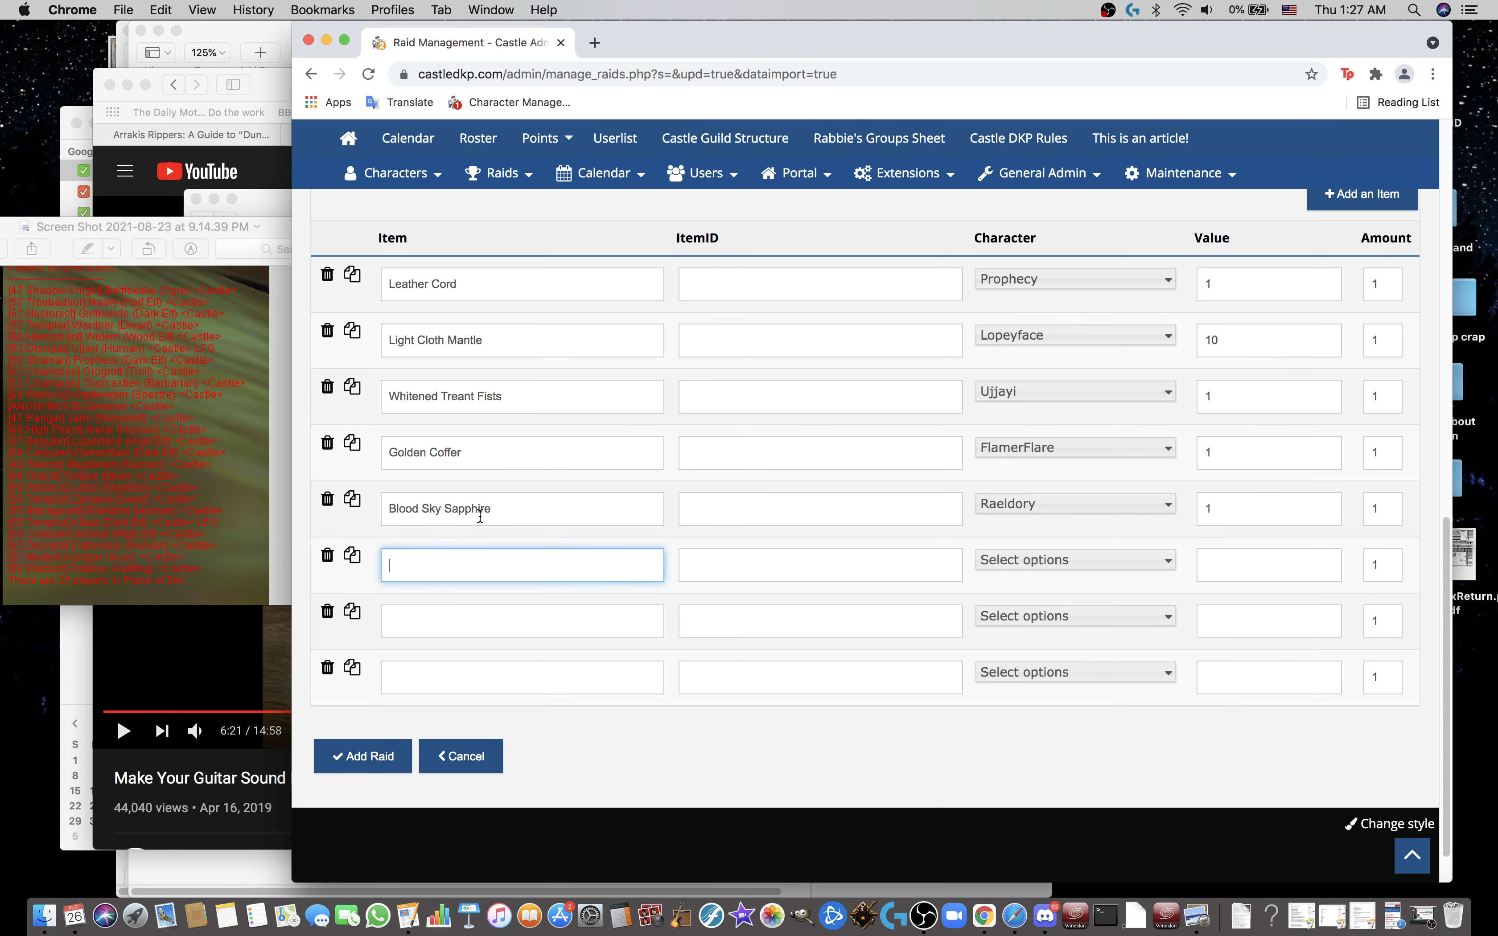
{"action": "scroll", "coordinate": [498, 507], "scroll_direction": "up", "scroll_amount": 2}
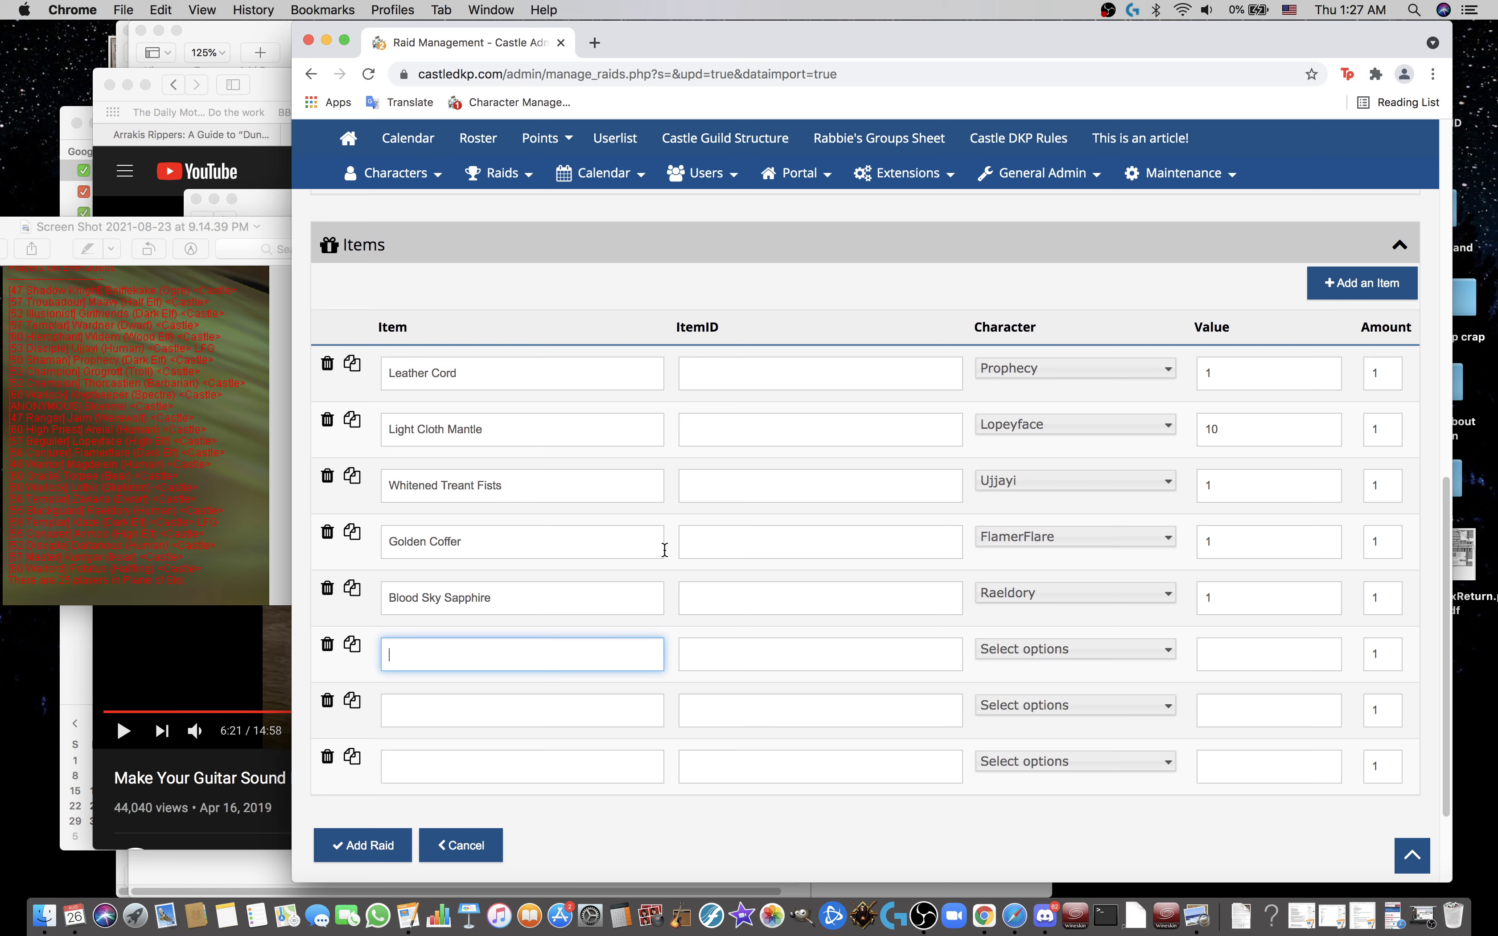
{"action": "type", "text": "Belt of Contention"}
{"action": "key", "text": "Tab"}
{"action": "key", "text": "Tab"}
{"action": "key", "text": "space"}
{"action": "type", "text": "grog"}
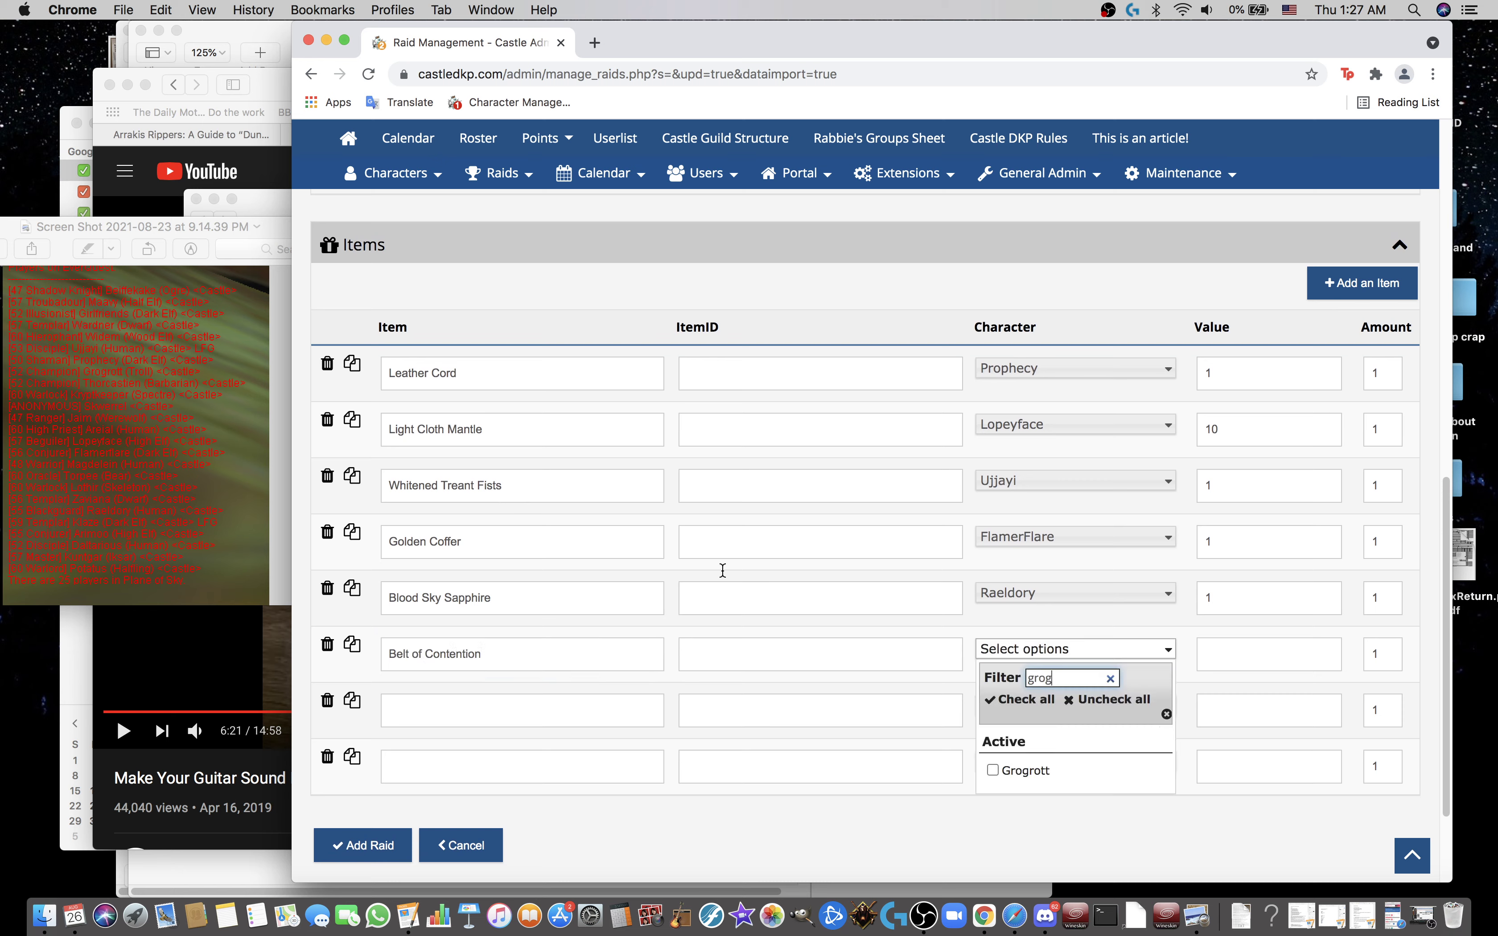
{"action": "left_click", "coordinate": [993, 769]}
{"action": "key", "text": "Tab"}
{"action": "type", "text": "5"}
{"action": "key", "text": "Tab"}
{"action": "key", "text": "Tab"}
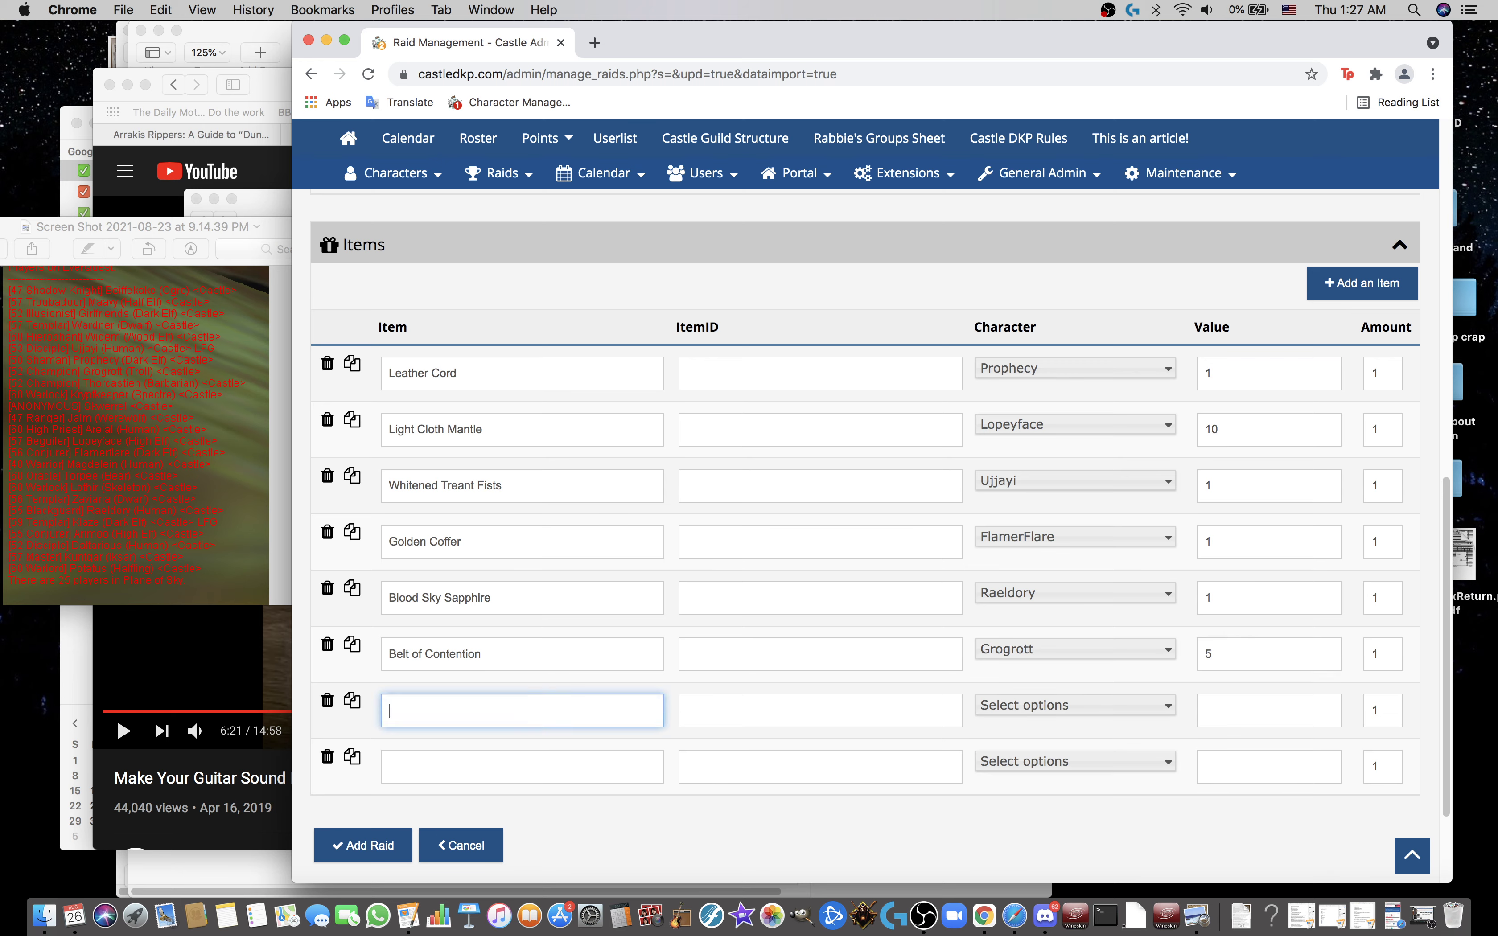
{"action": "type", "text": "crystal"}
{"action": "key", "text": "BackSpace"}
{"action": "key", "text": "BackSpace"}
{"action": "key", "text": "BackSpace"}
{"action": "key", "text": "BackSpace"}
{"action": "key", "text": "BackSpace"}
{"action": "key", "text": "BackSpace"}
{"action": "key", "text": "BackSpace"}
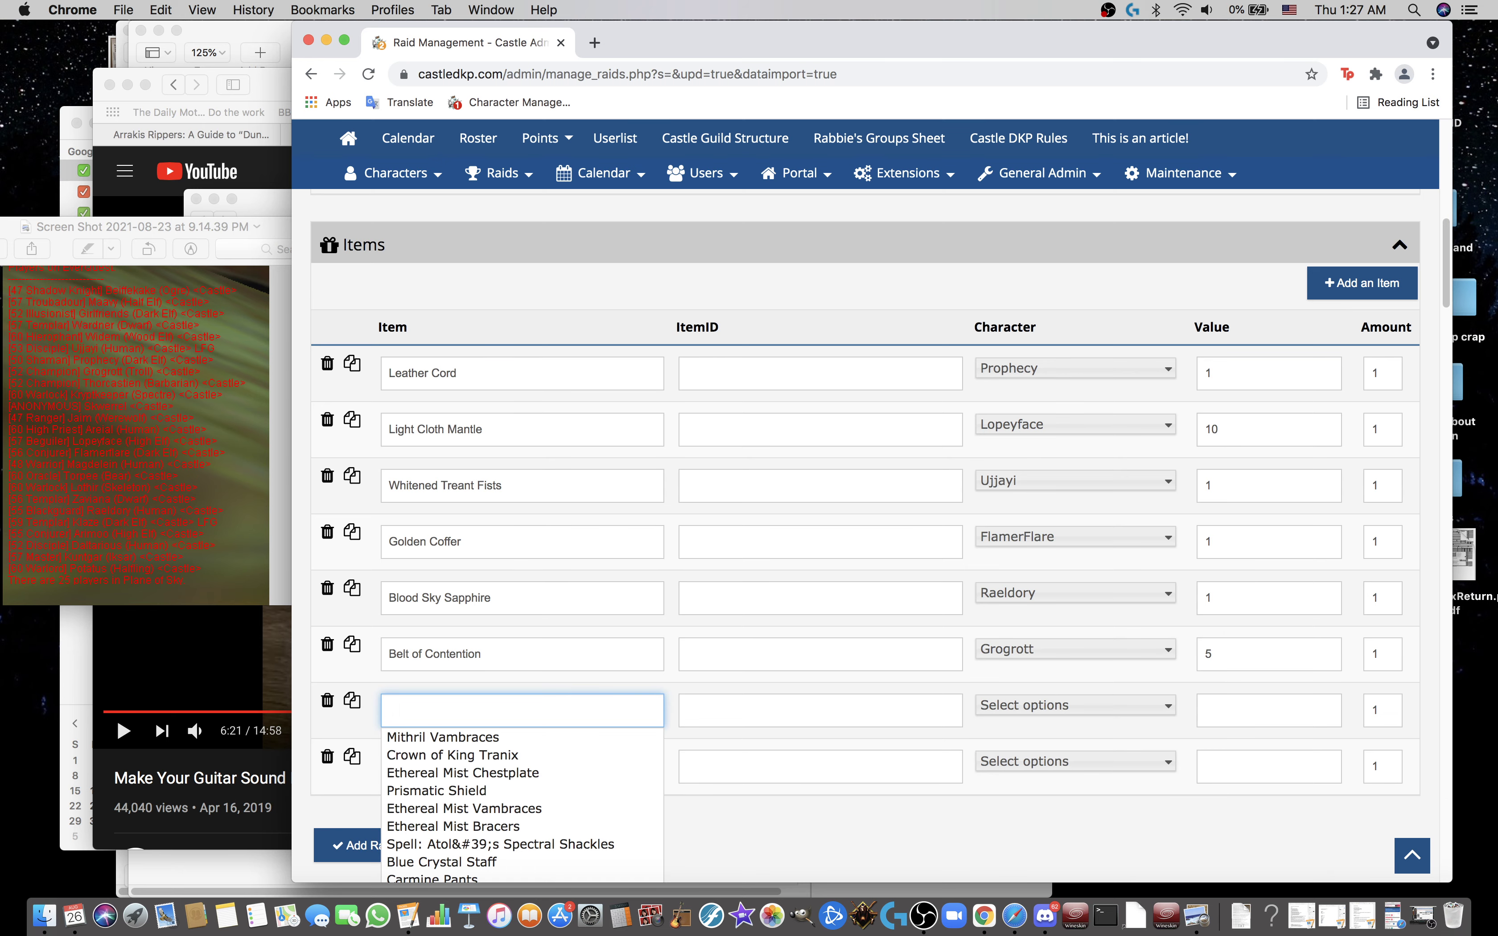
{"action": "type", "text": "Ceramic Mask"}
Step: Delete the unused eighth item row and add the completed raid
{"action": "left_click", "coordinate": [327, 756]}
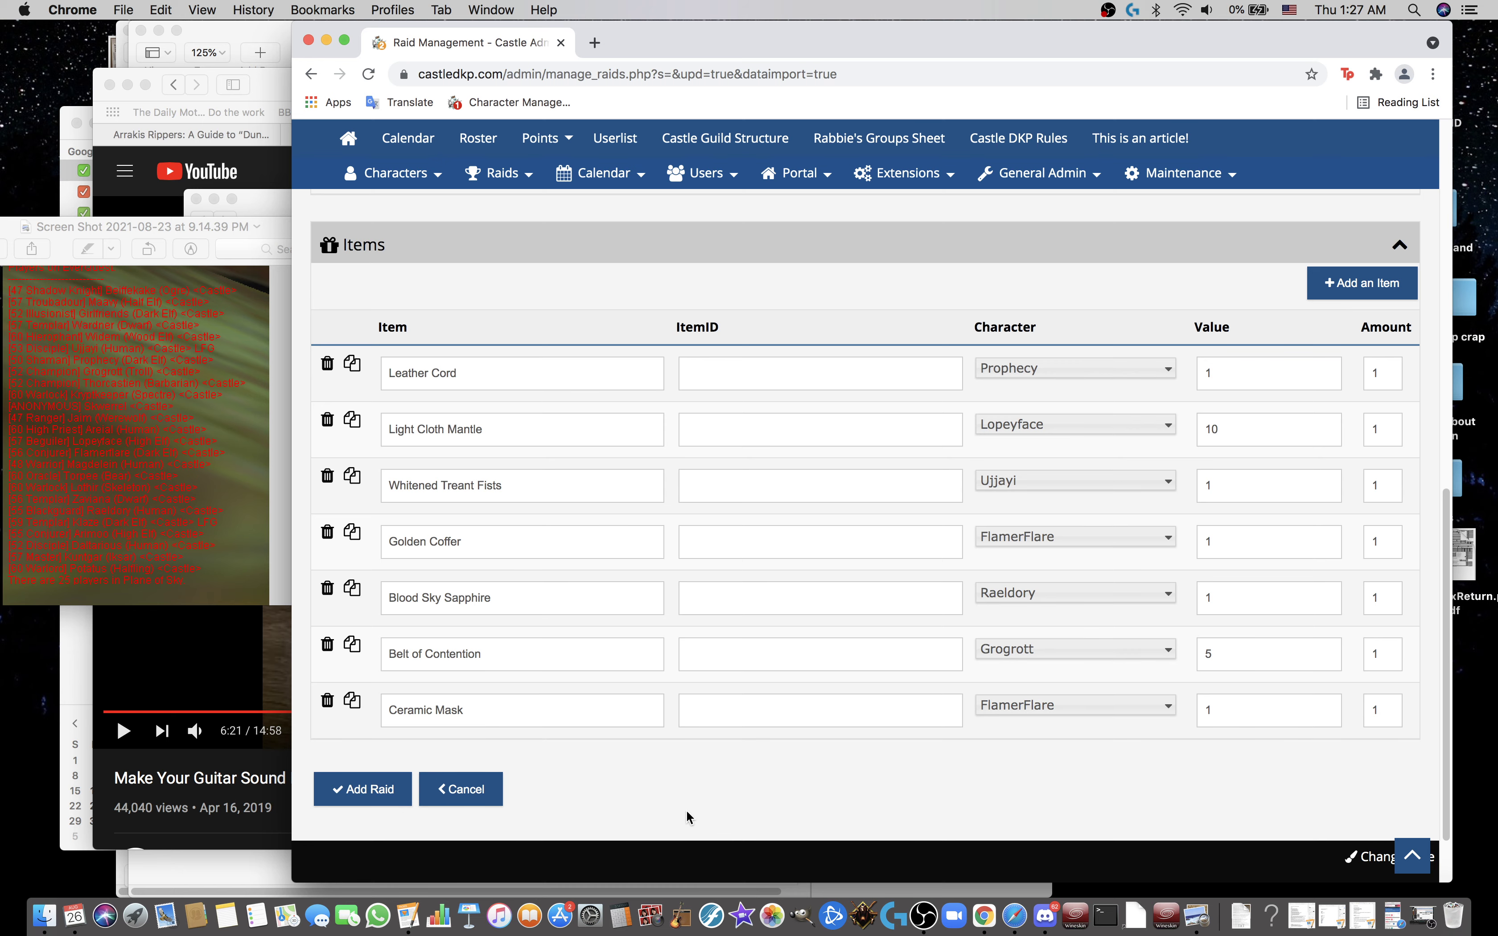
{"action": "left_click", "coordinate": [390, 799]}
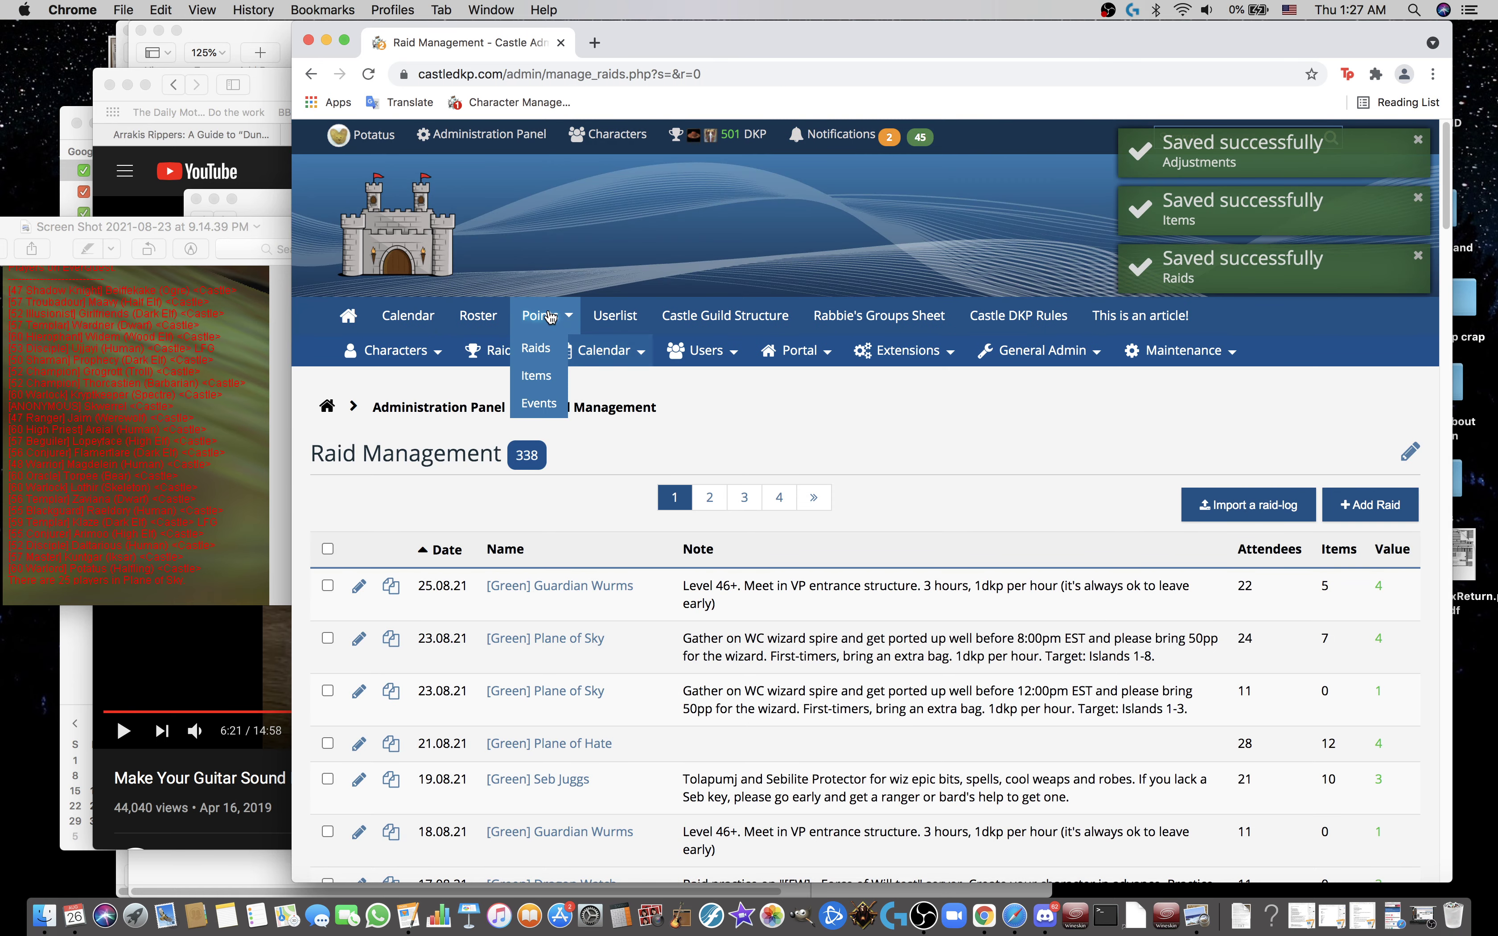
Step: Open the public raids listing and view the 23.08.21 [Green] Plane of Sky raid that targets Islands 1-8
{"action": "left_click", "coordinate": [543, 326]}
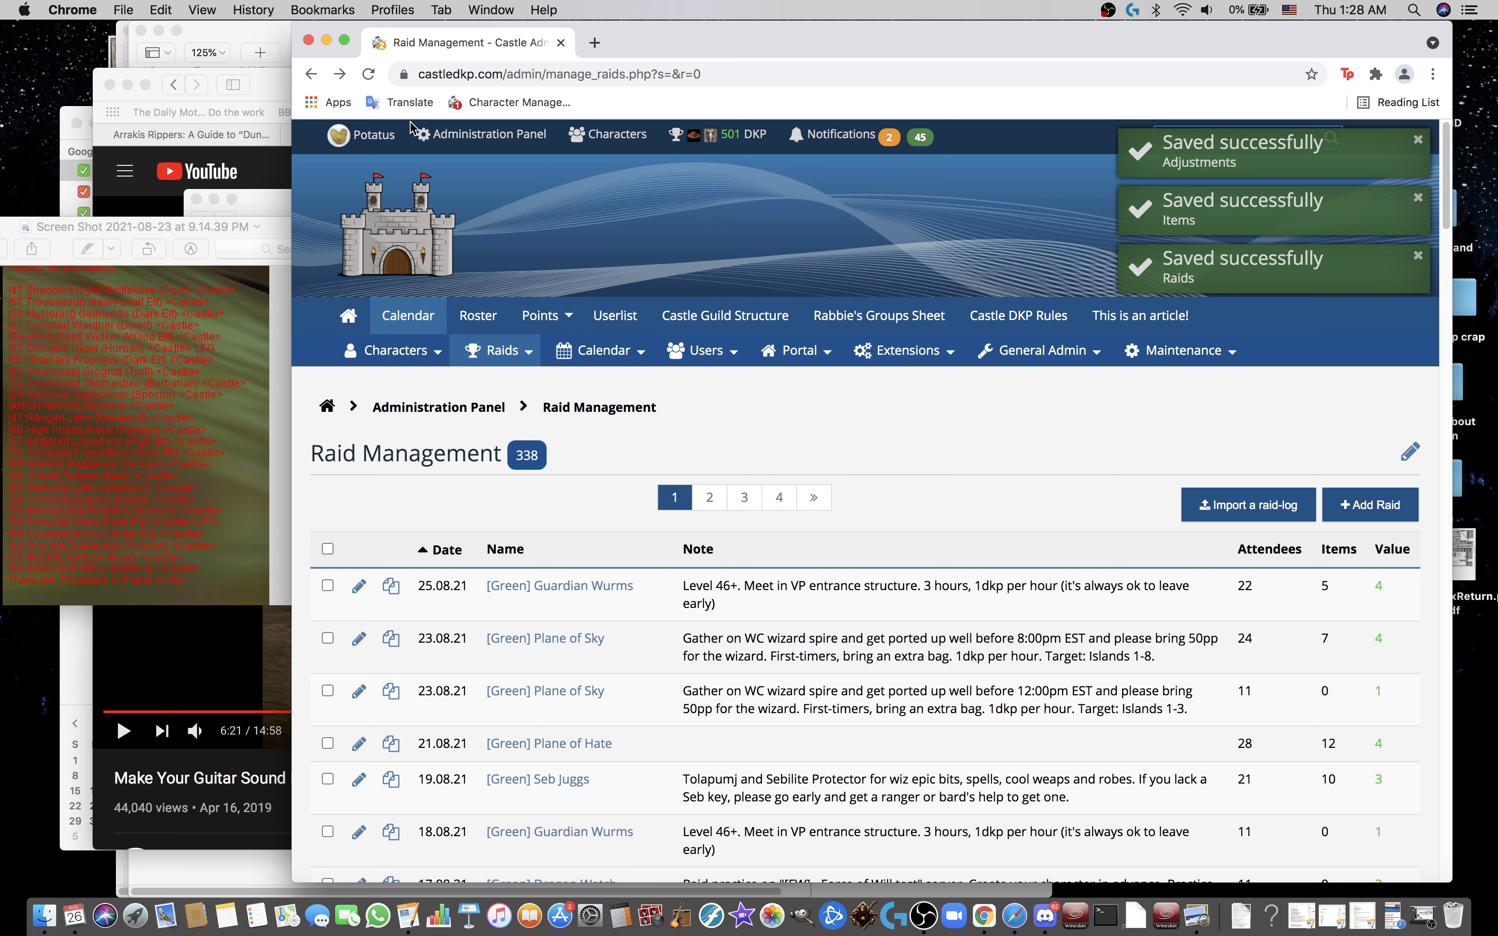
{"action": "left_click", "coordinate": [368, 74]}
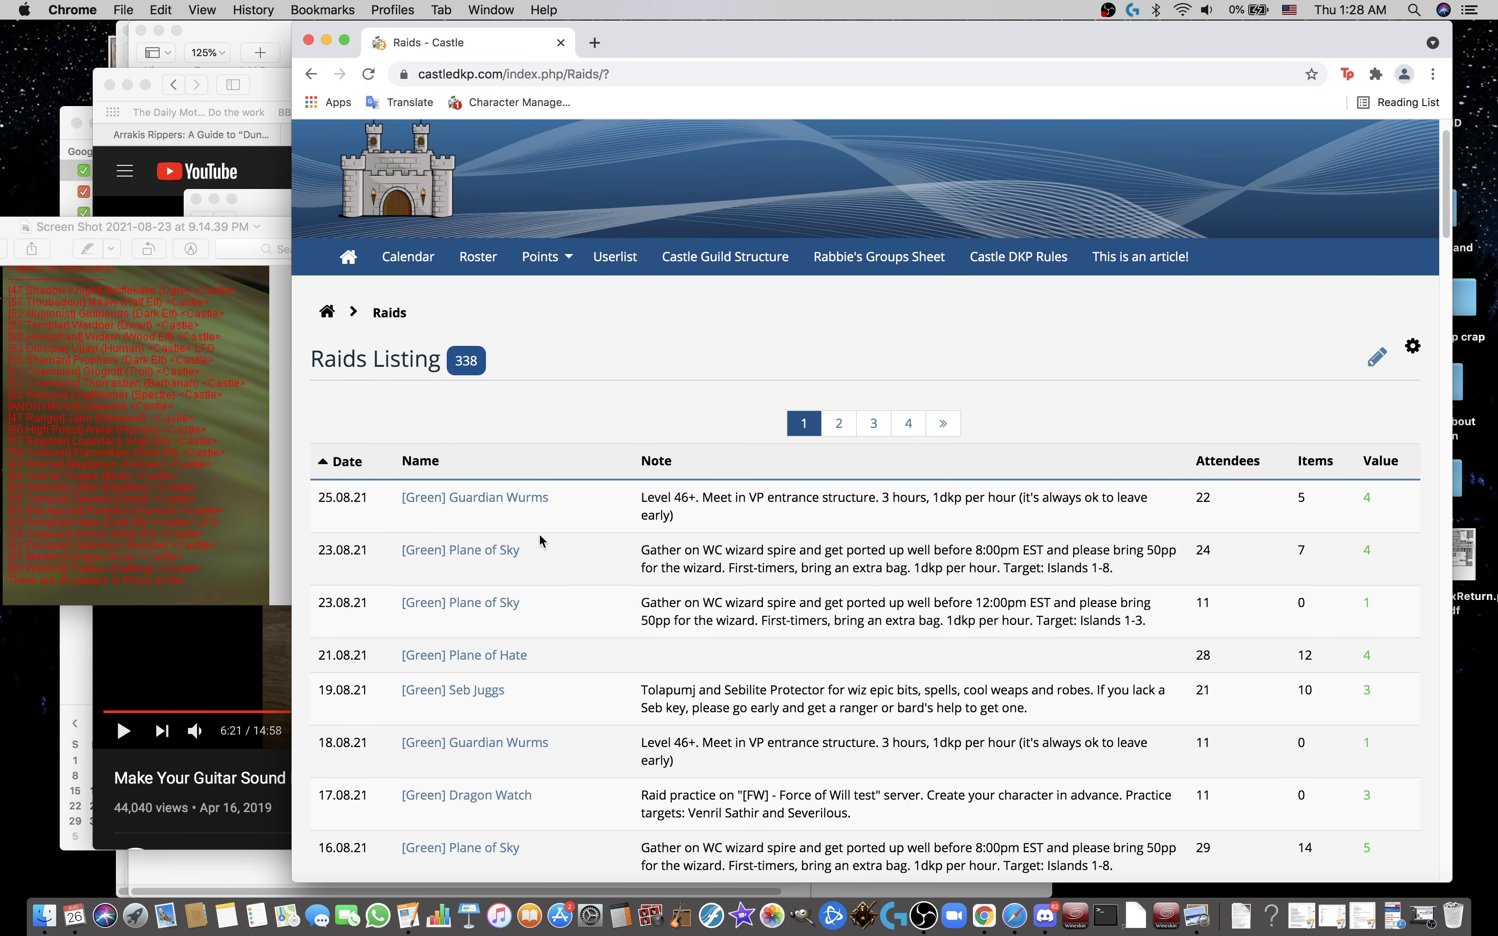
{"action": "left_click", "coordinate": [477, 561]}
{"action": "left_click", "coordinate": [791, 66]}
{"action": "key", "text": "BackSpace"}
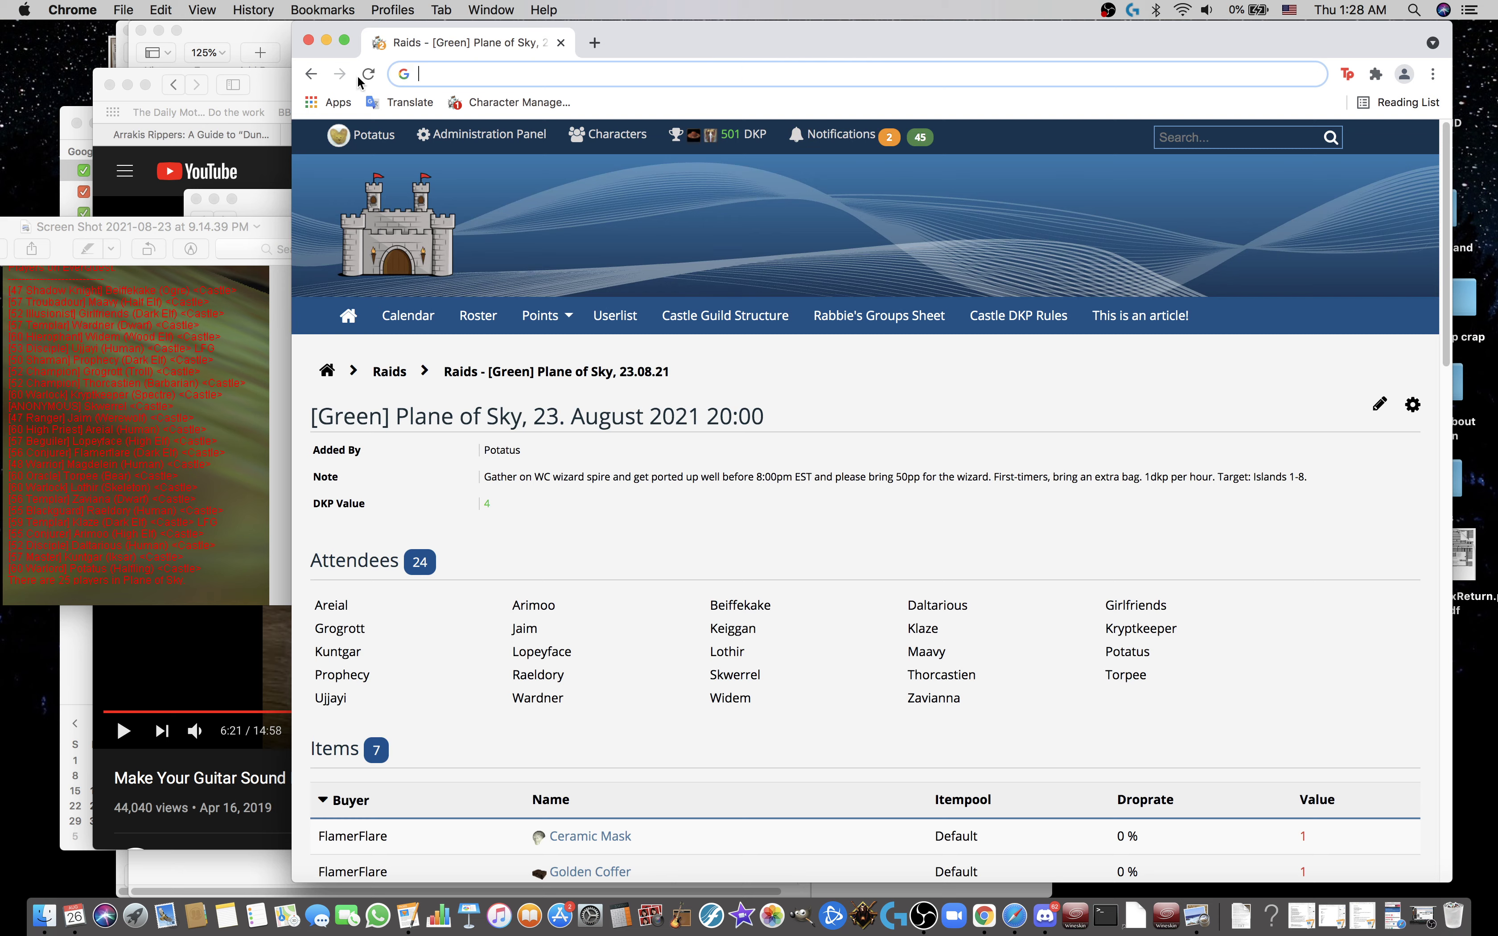